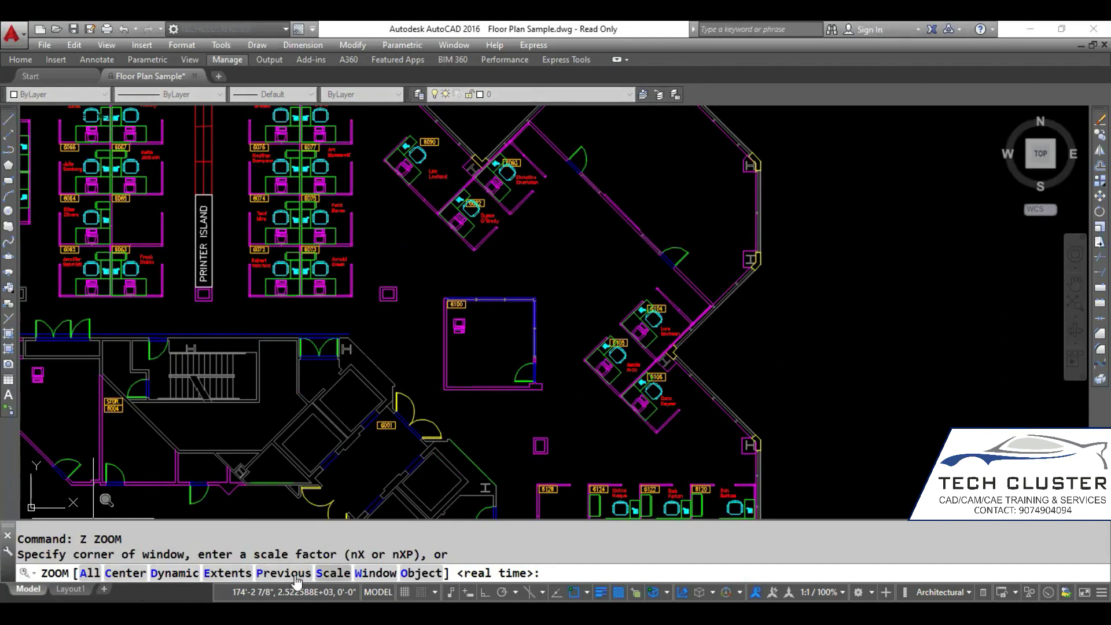
Fit the whole drawing in view with Zoom All and examine the workstations around cubicles 6073 and 6067 up close.
left_click(84, 575)
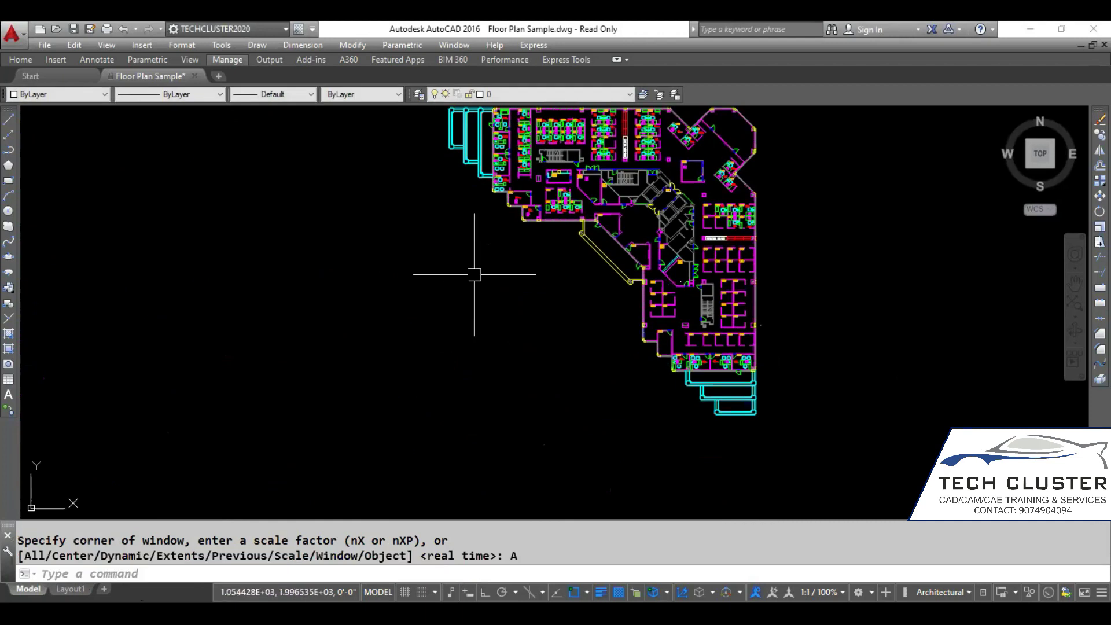
scroll(567, 231, "up", 4)
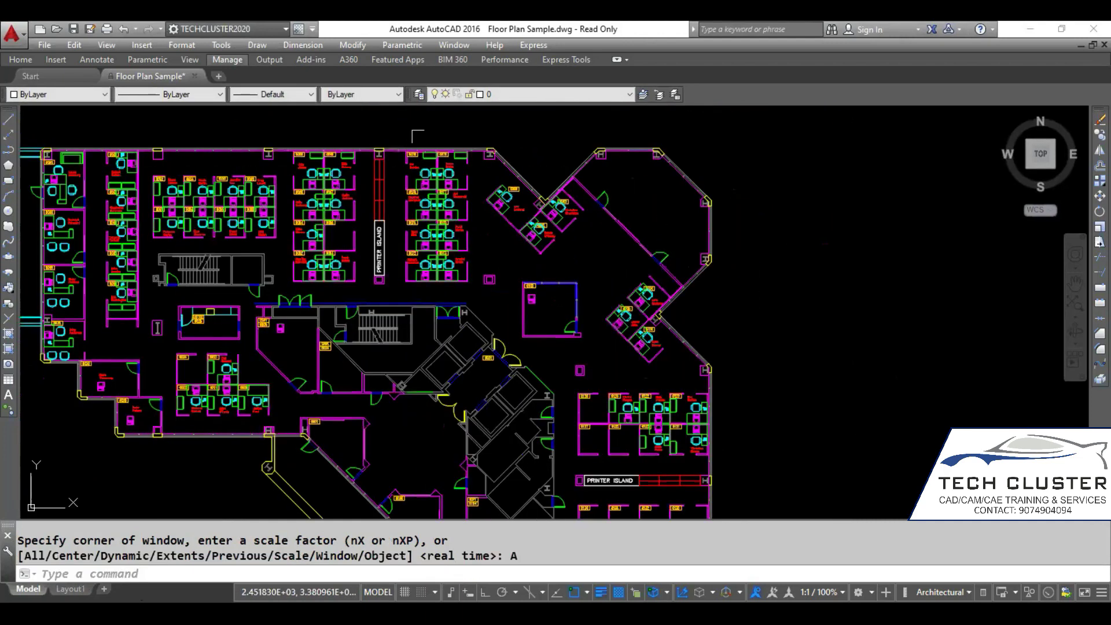
scroll(424, 273, "up", 2)
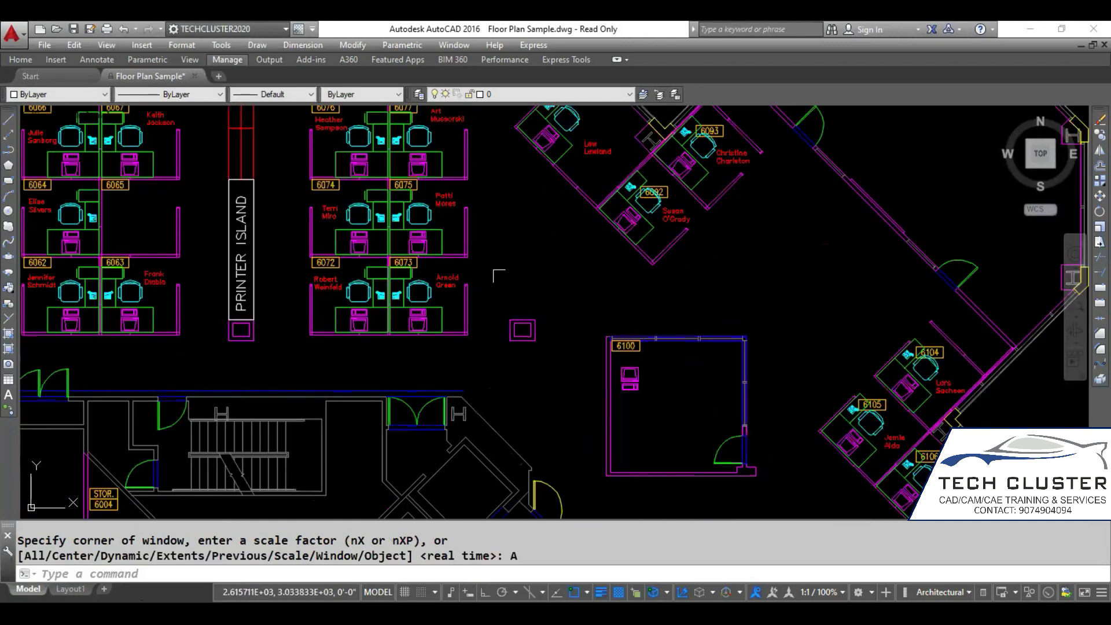
scroll(492, 275, "up", 1)
scroll(442, 287, "up", 6)
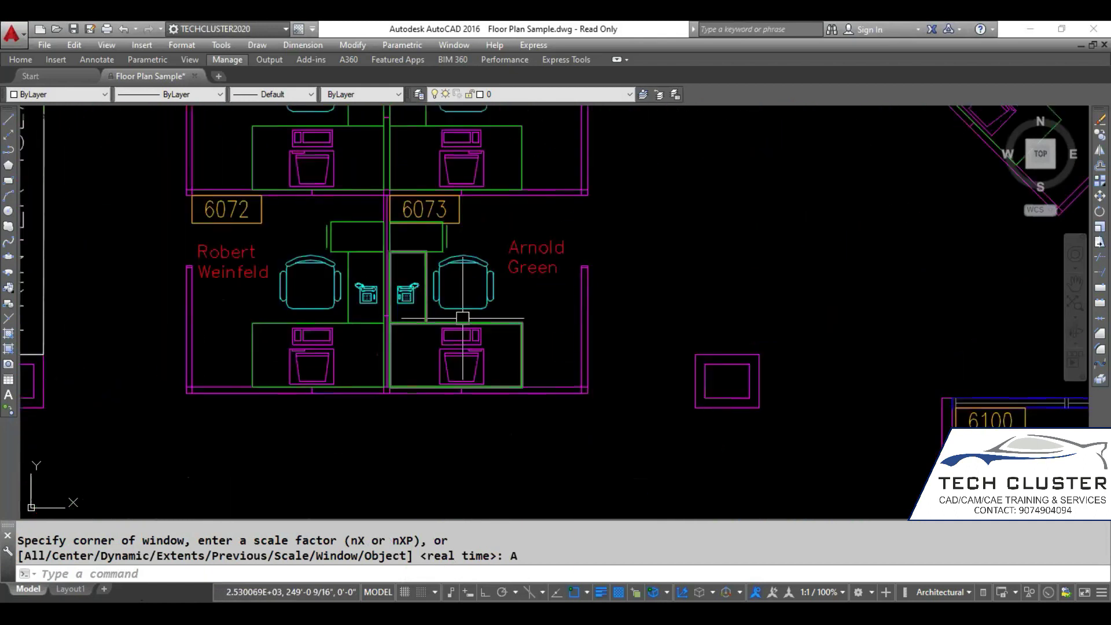
scroll(486, 313, "down", 6)
scroll(541, 324, "up", 2)
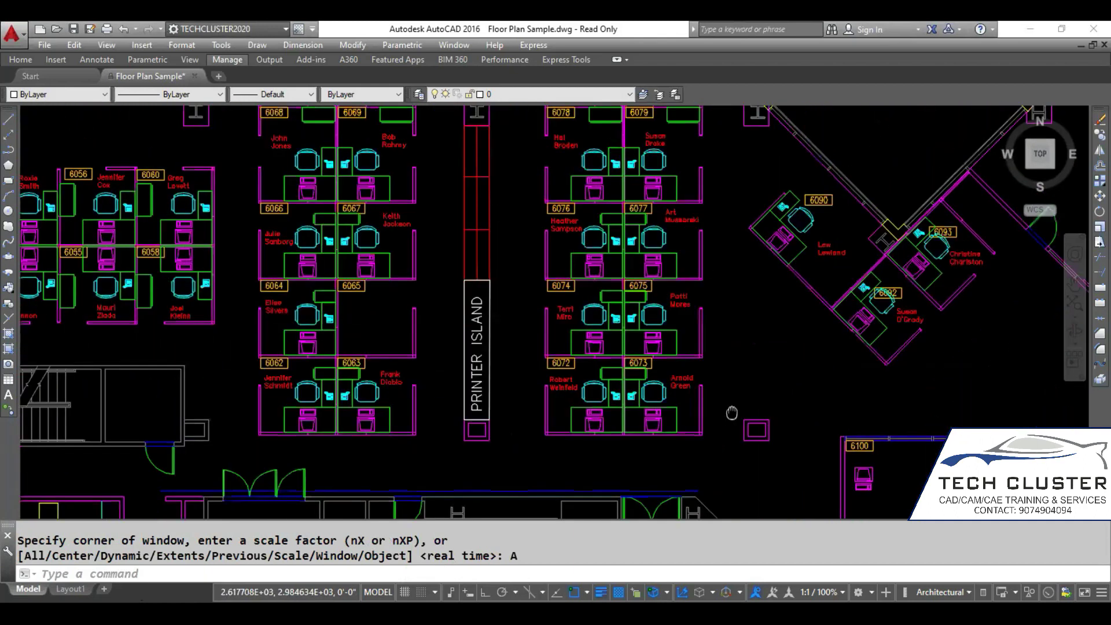
scroll(541, 354, "down", 2)
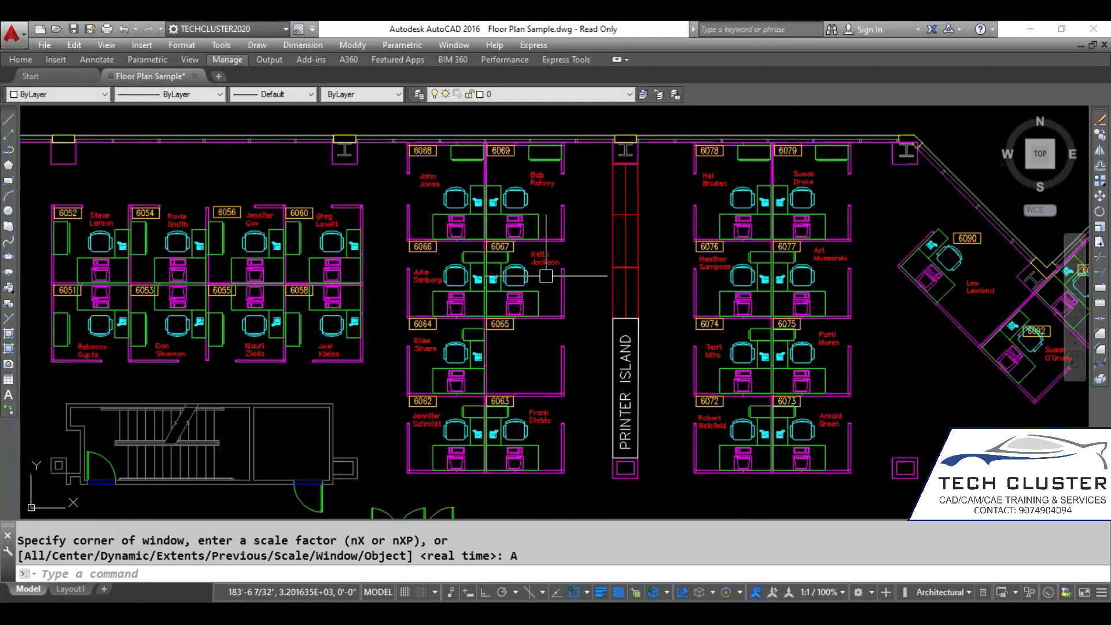
scroll(540, 257, "up", 5)
scroll(538, 293, "up", 2)
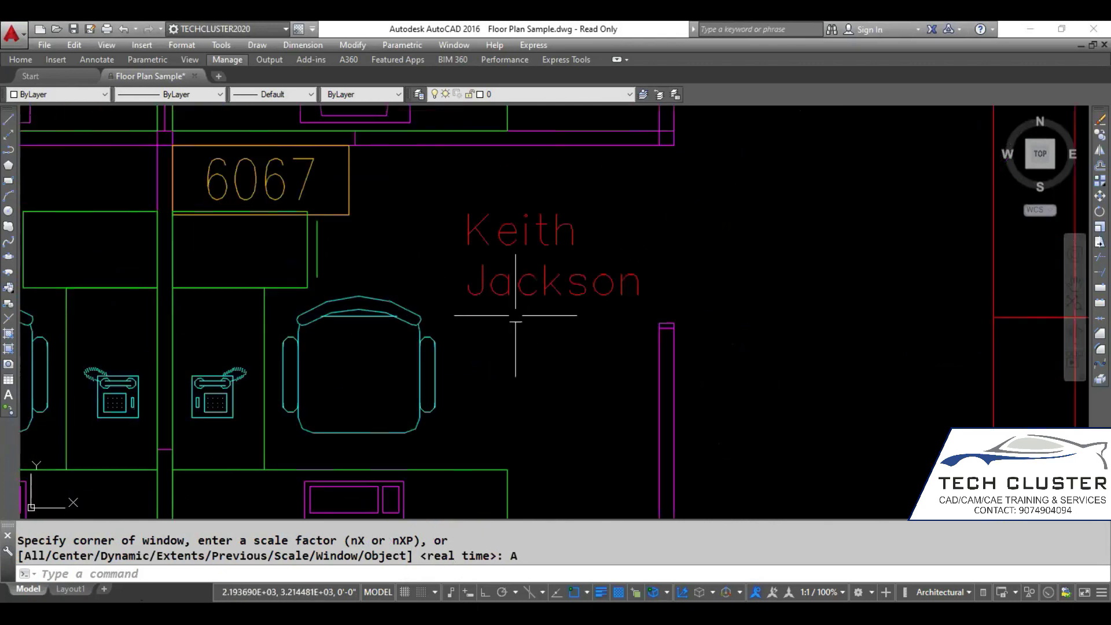
scroll(584, 427, "down", 2)
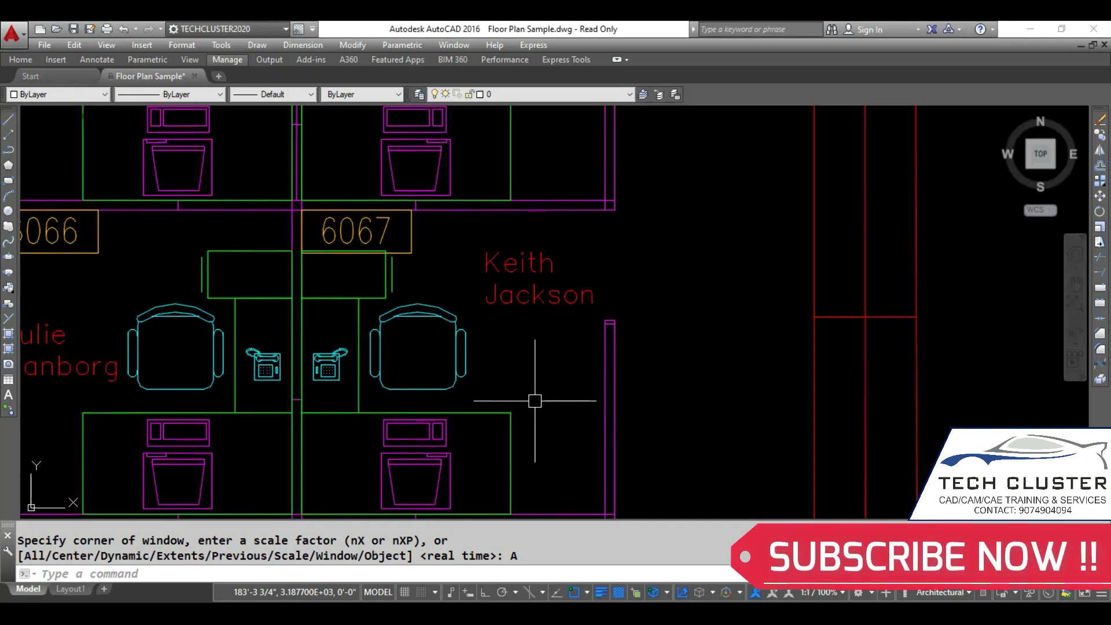
Display the entire floor plan again using the Zoom command's All option.
type("z")
key("Return")
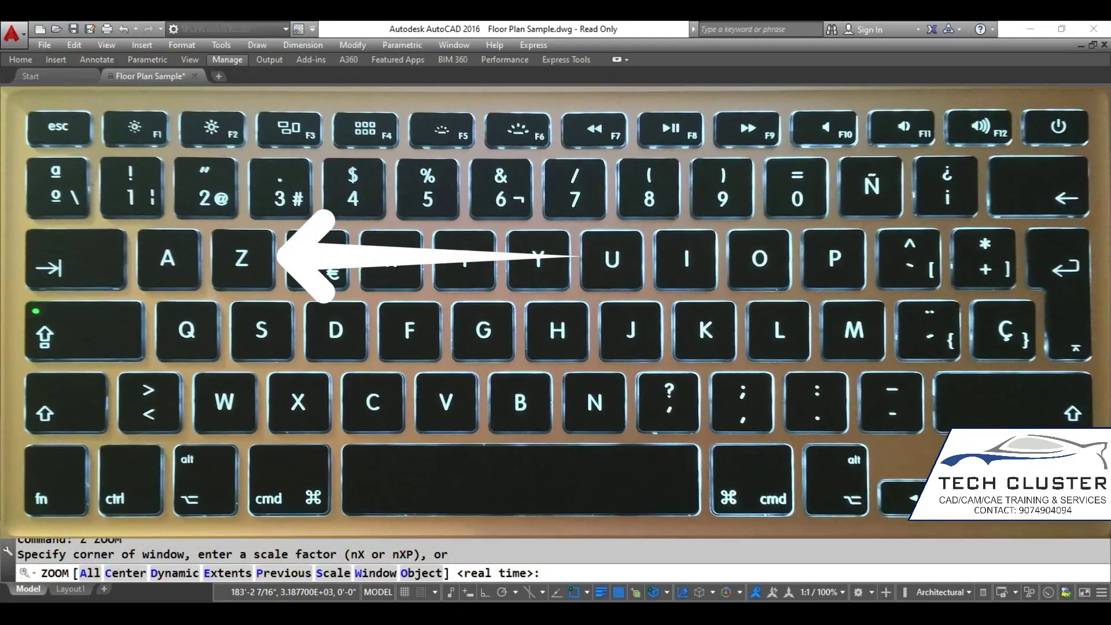
type("a")
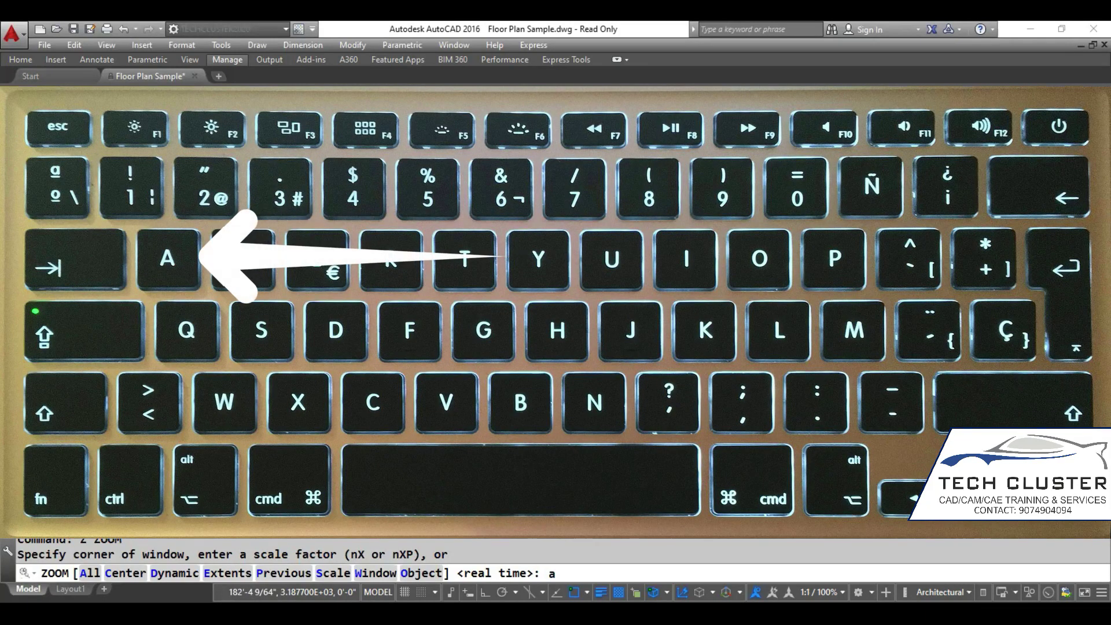
key("Return")
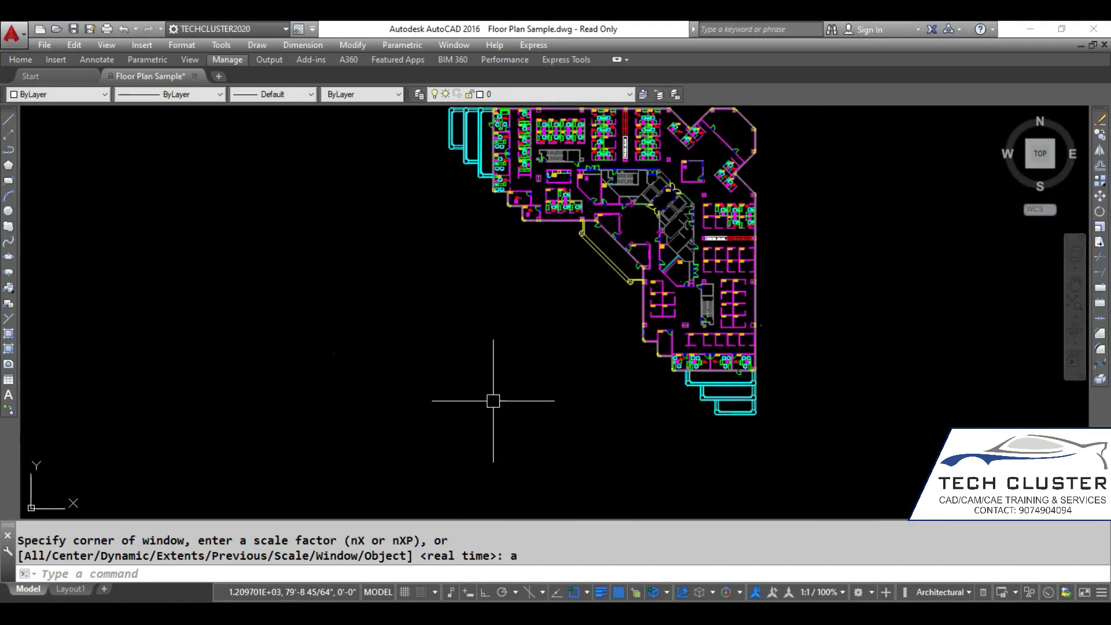
key("Return")
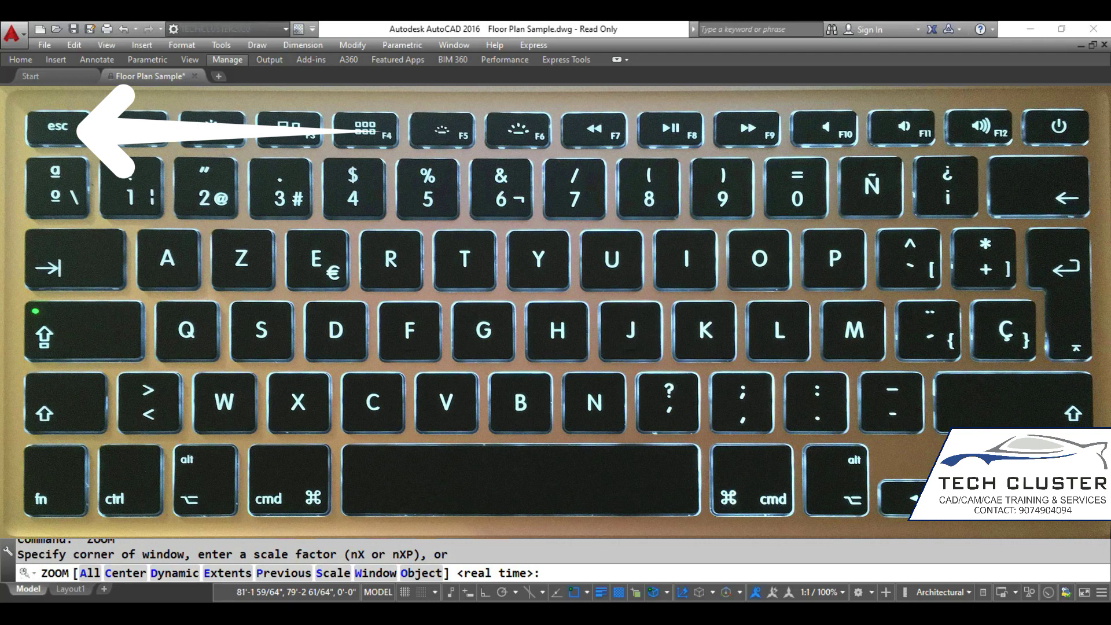
key("Escape")
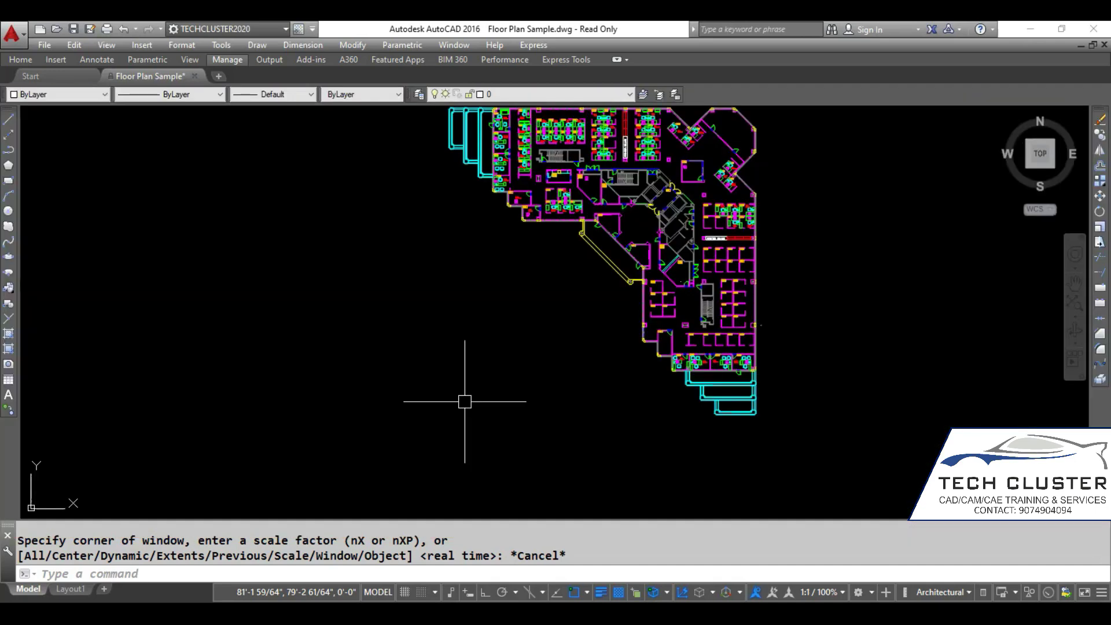
Recentre the view with Zoom Center on a point beside the diagonal yellow corridor, accepting the default magnification.
key("Return")
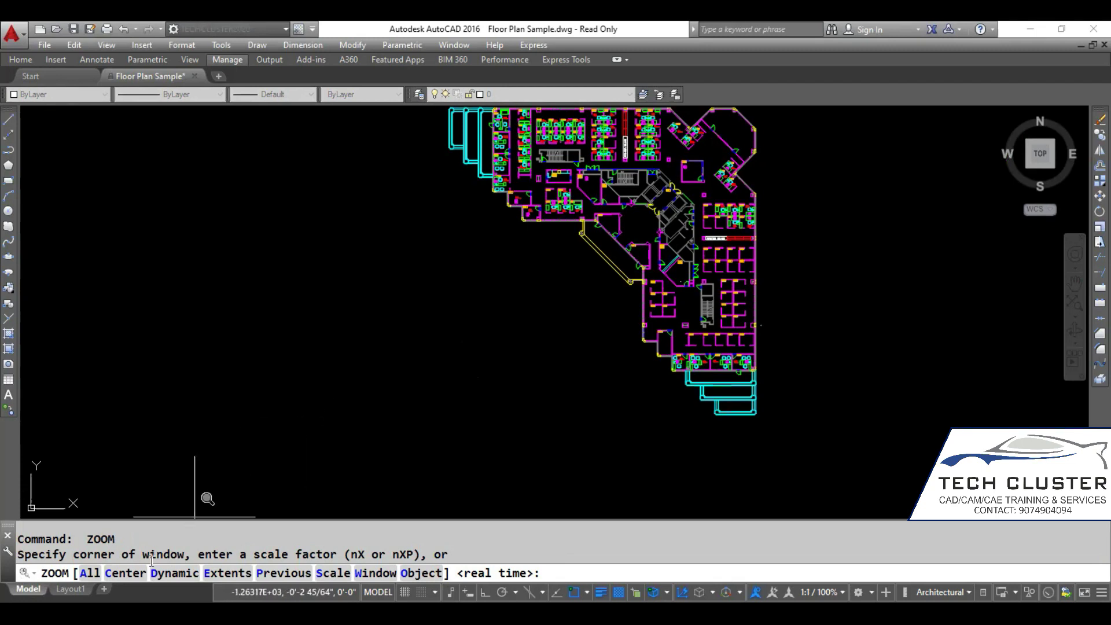
type("C")
key("Return")
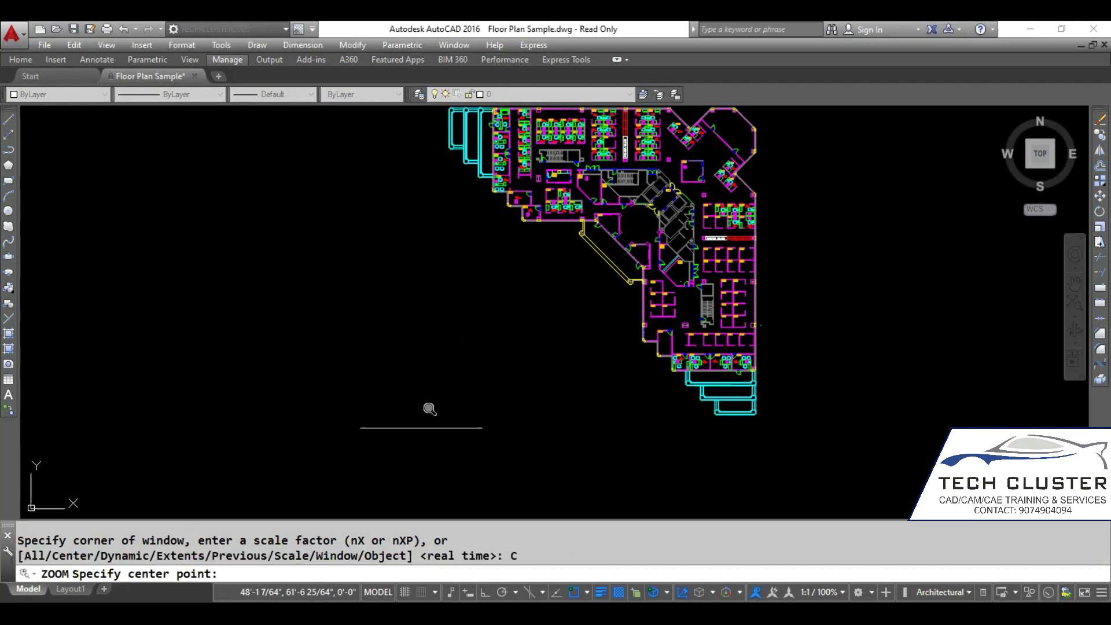
left_click(589, 264)
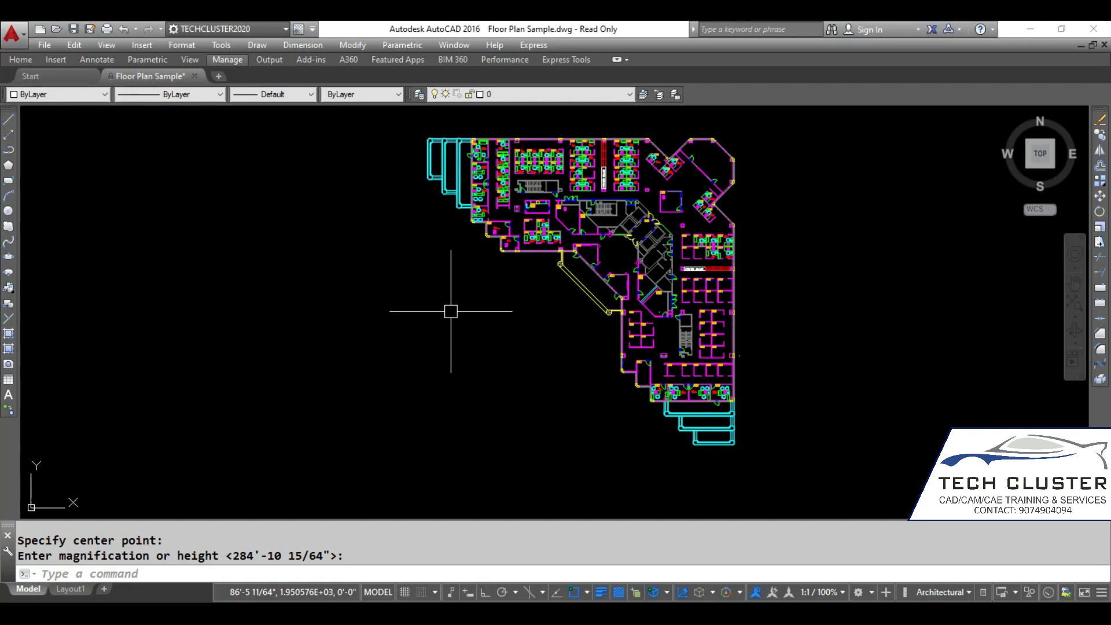
key("Return")
Restore the full view with Zoom All and recentre with Zoom Center on a point below the diagonal yellow corridor at default magnification.
key("Return")
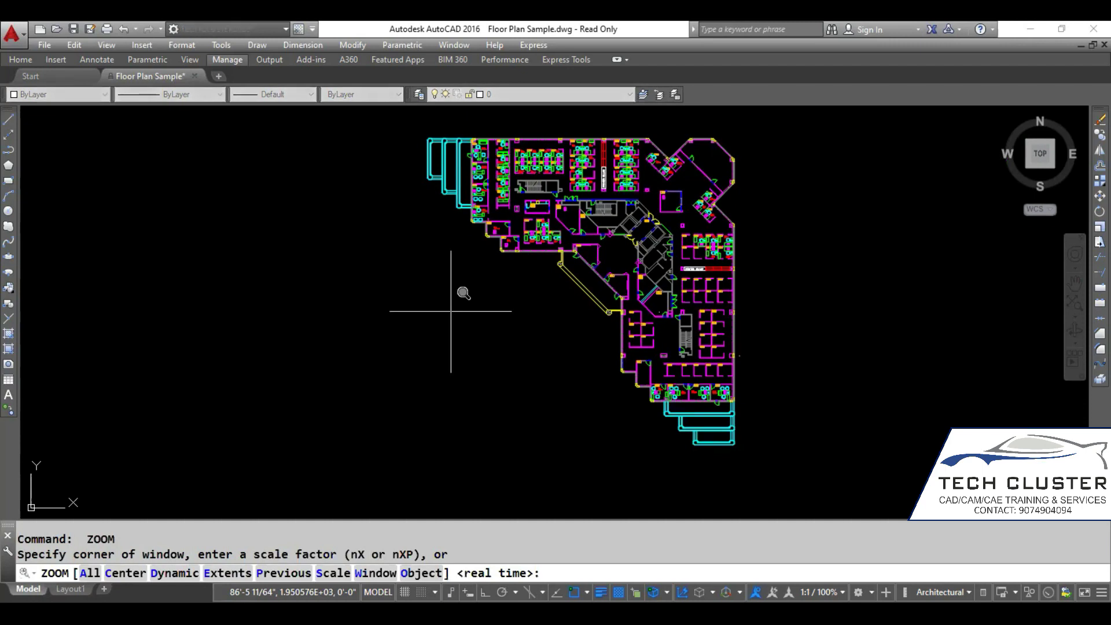
left_click(89, 574)
key("Return")
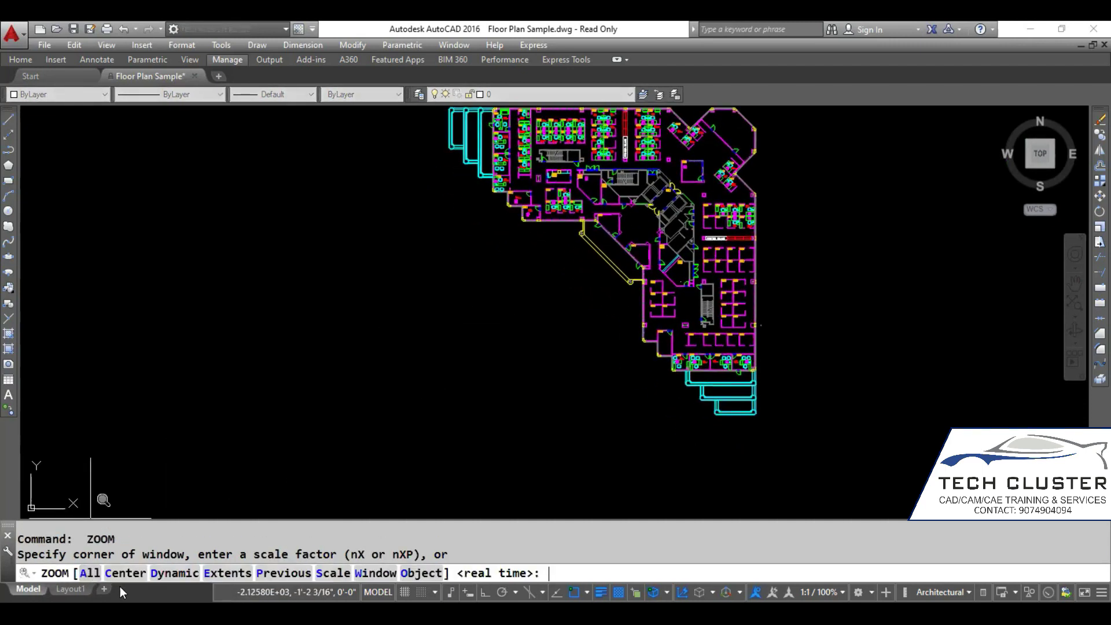
left_click(125, 574)
left_click(563, 299)
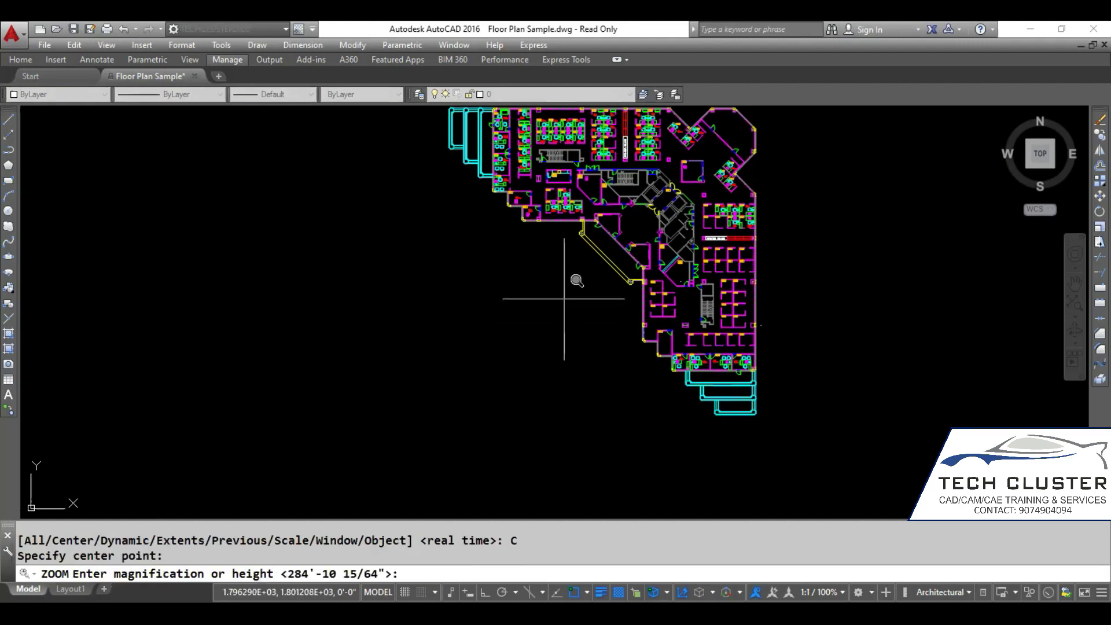
key("Return")
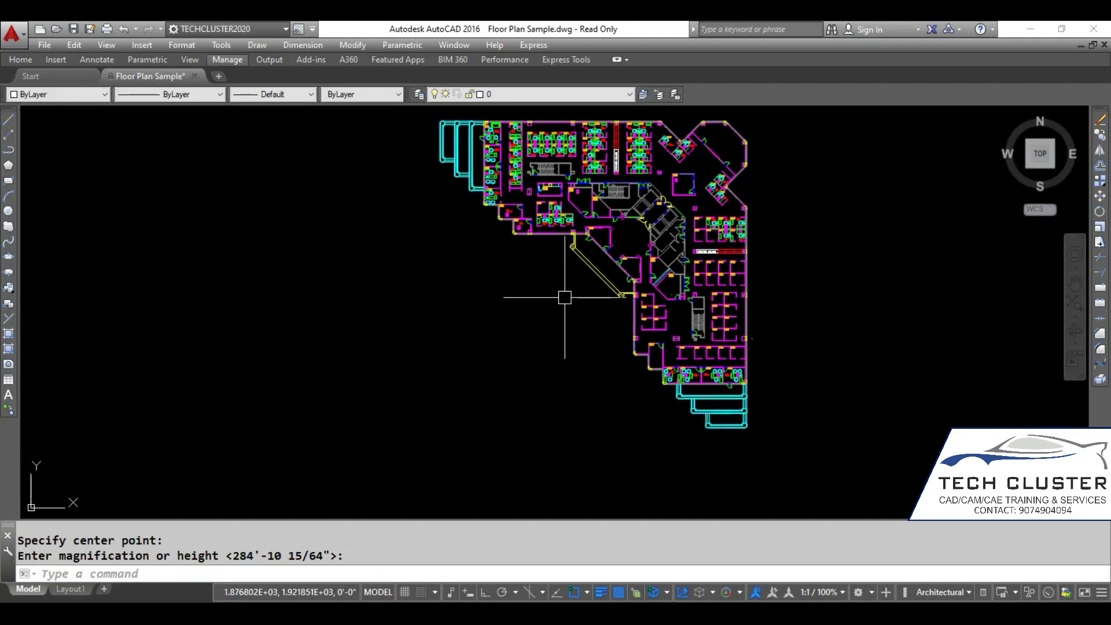
Use Zoom Dynamic with a small view box to magnify the cubicle block 6120 to 6127.
key("Return")
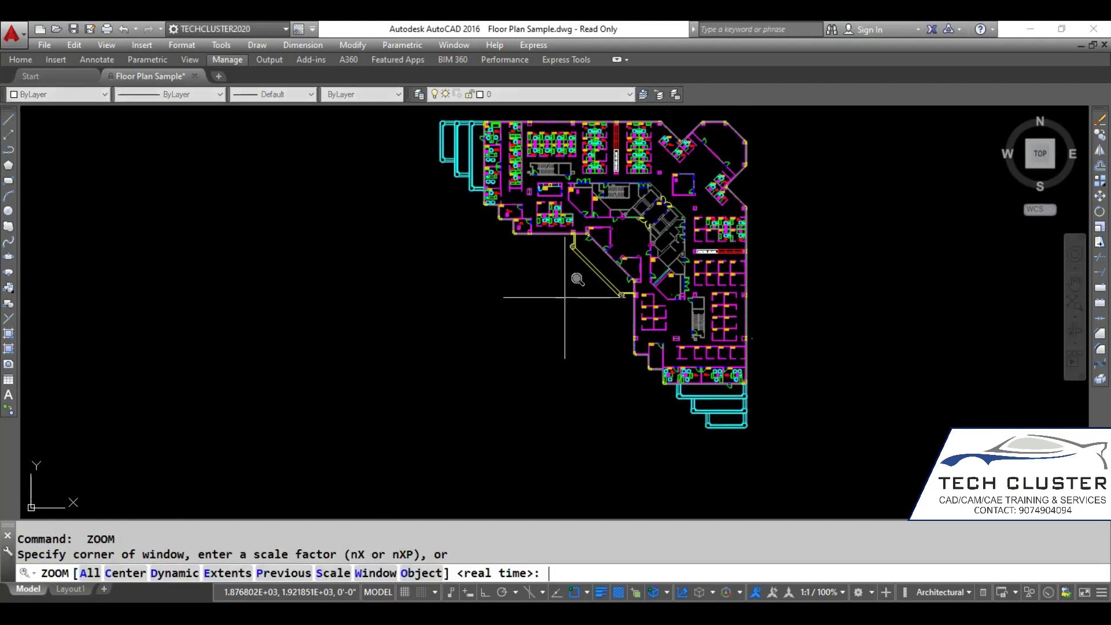
left_click(181, 572)
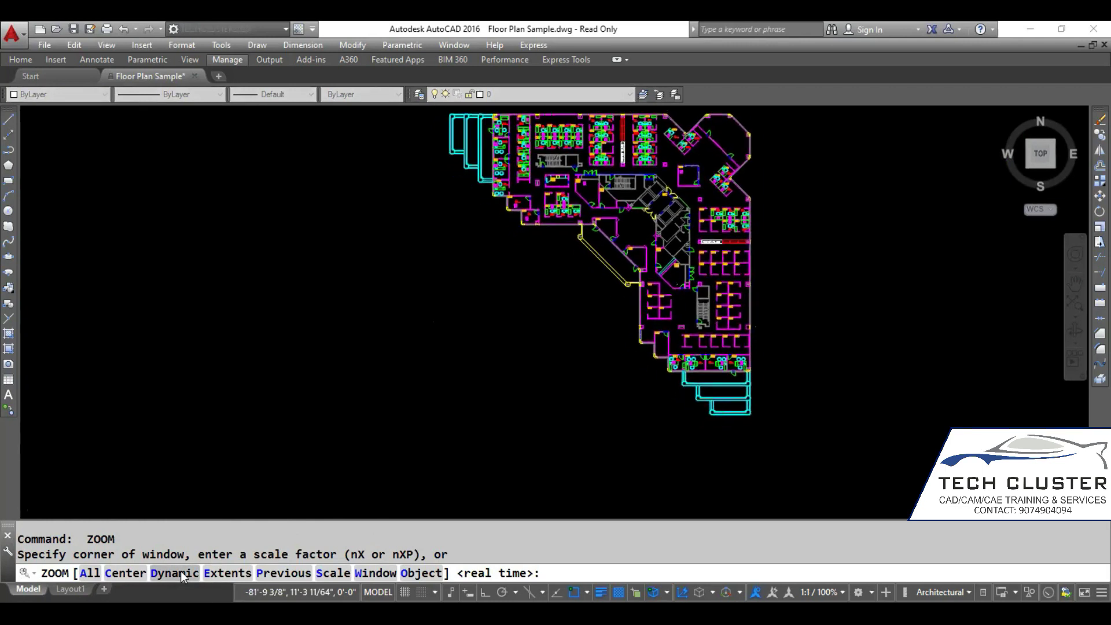
left_click(447, 354)
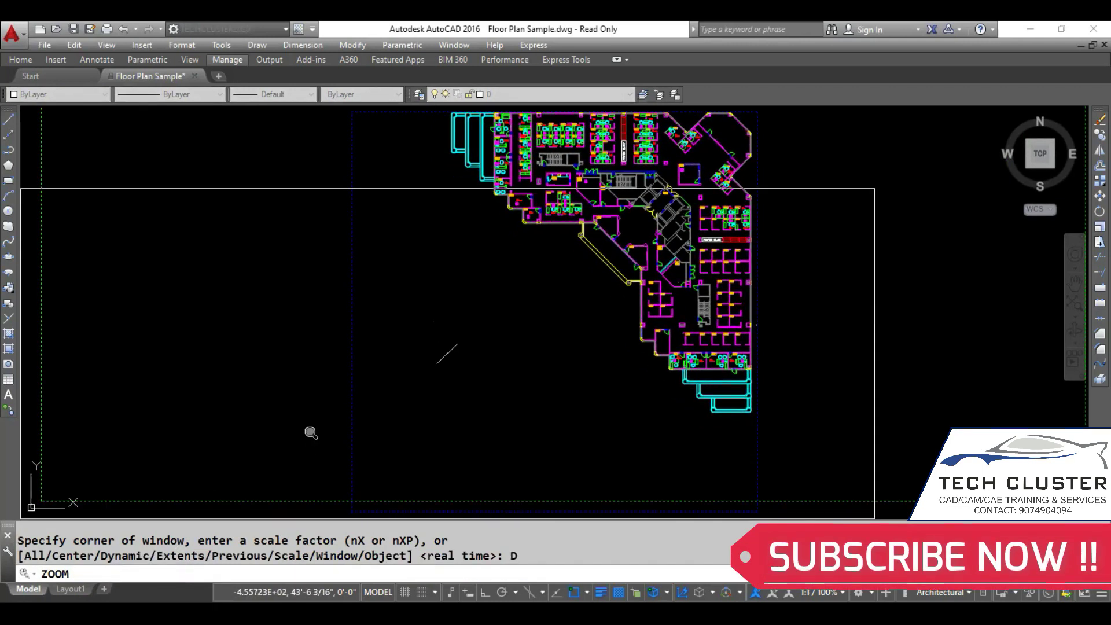
left_click(78, 364)
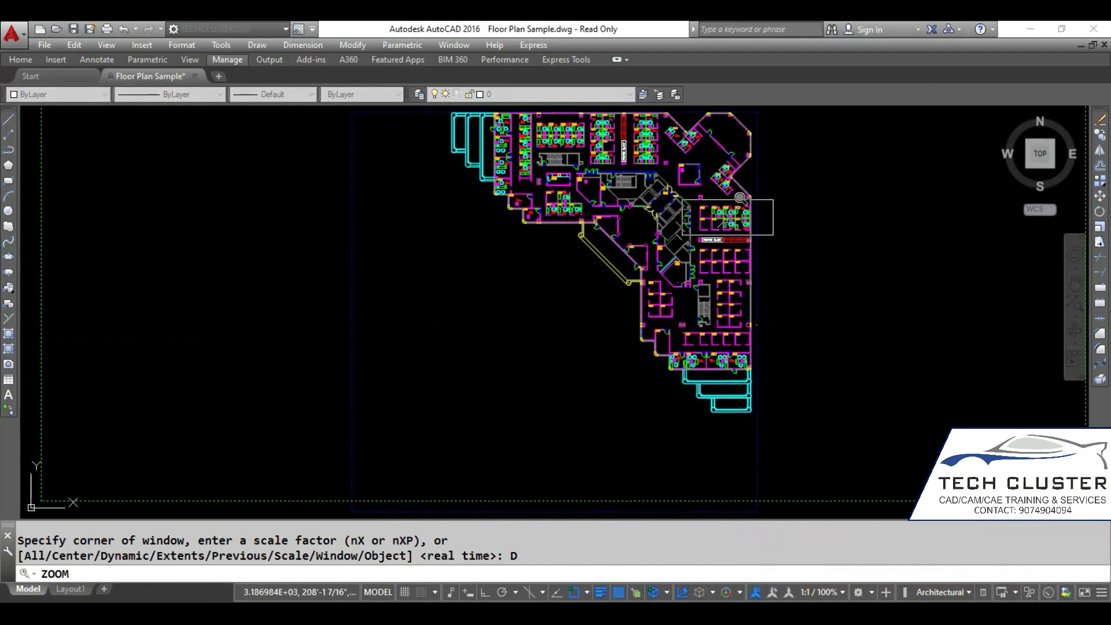
left_click(726, 218)
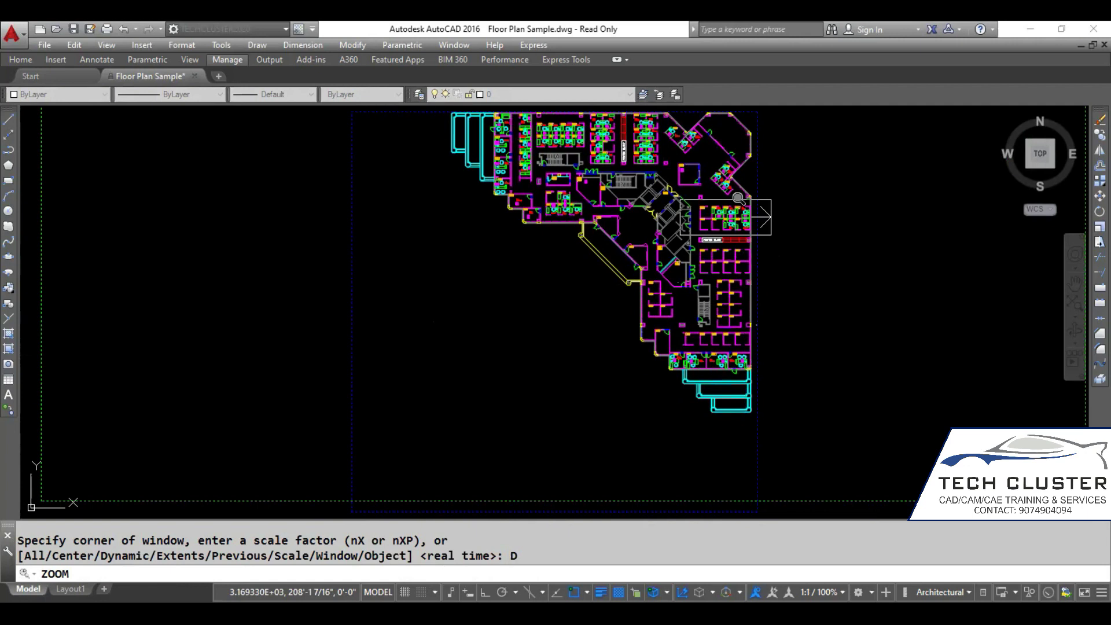
key("Return")
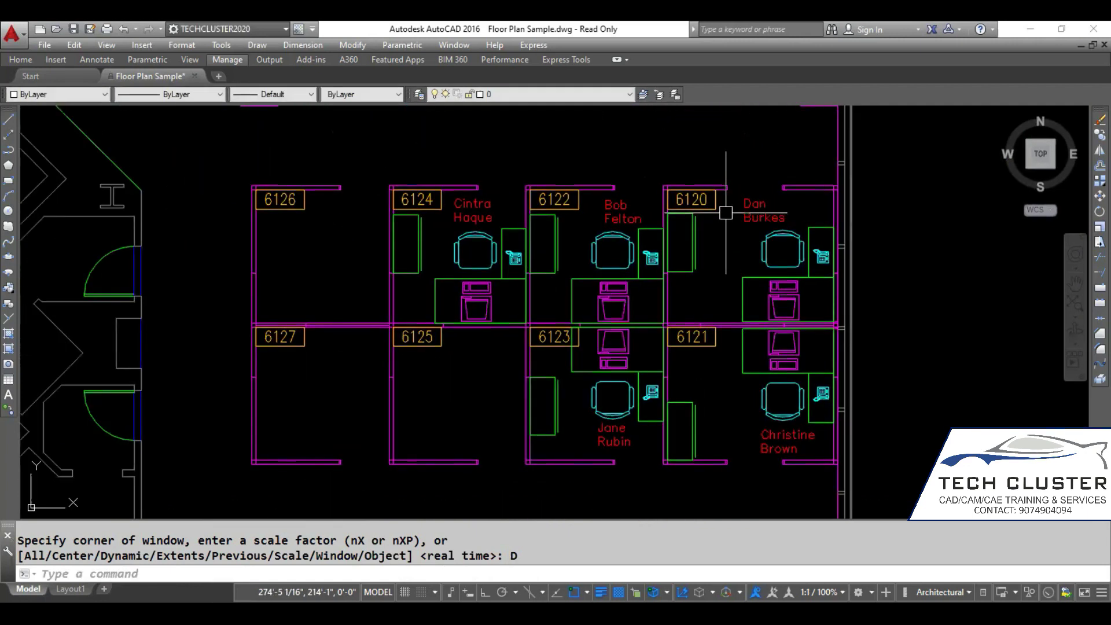
Return to the full view with Zoom All and magnify the cubicle block 6051 to 6060 with Zoom Dynamic.
key("Return")
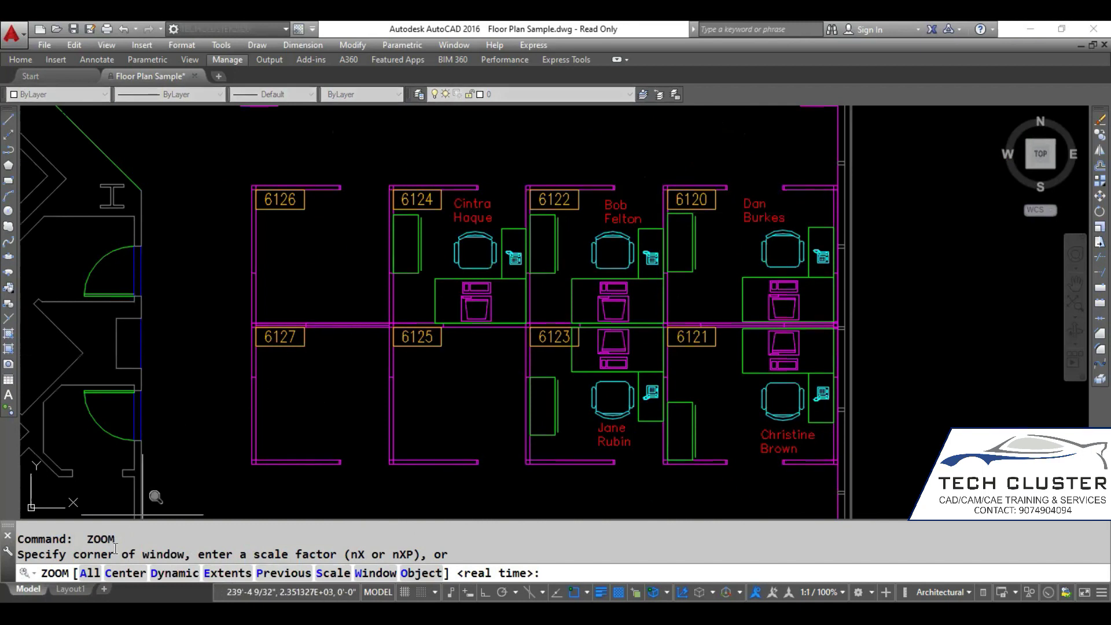
left_click(87, 573)
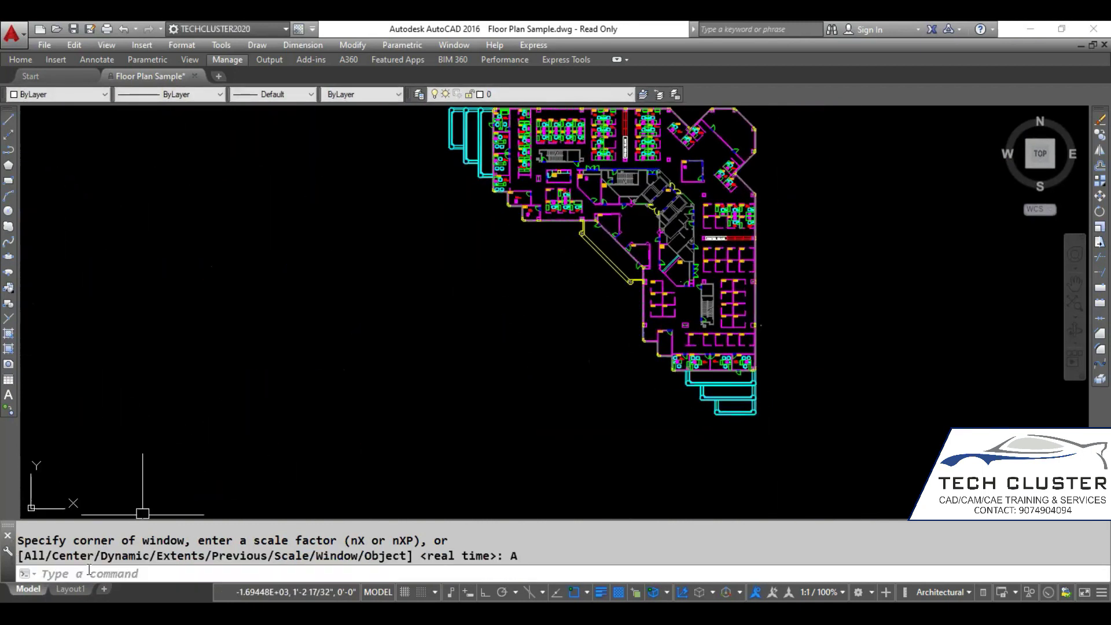
key("Return")
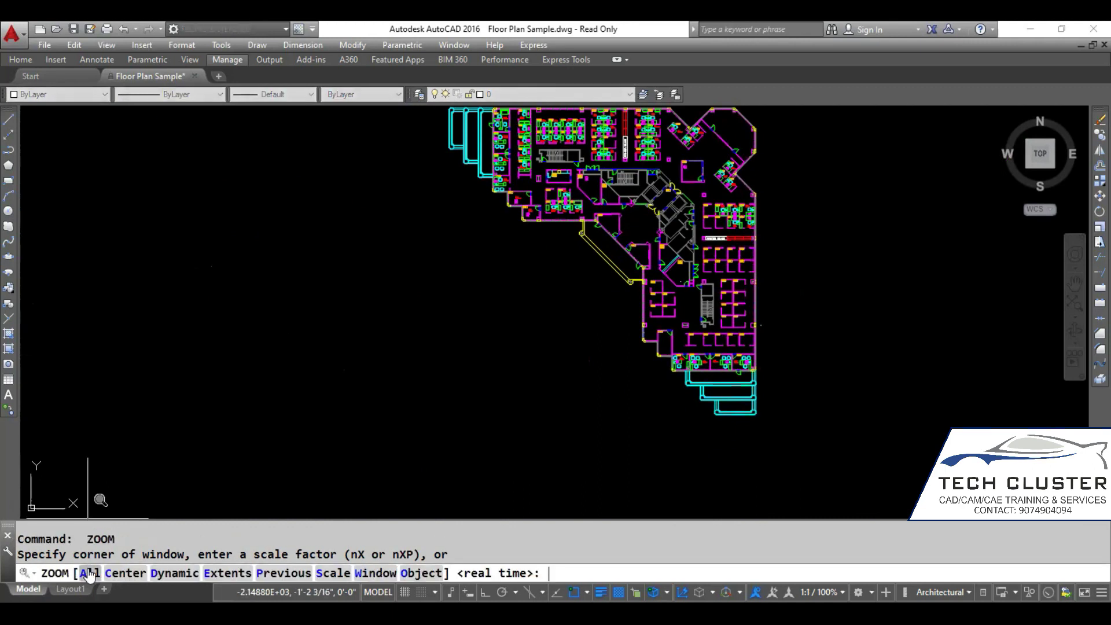
left_click(163, 575)
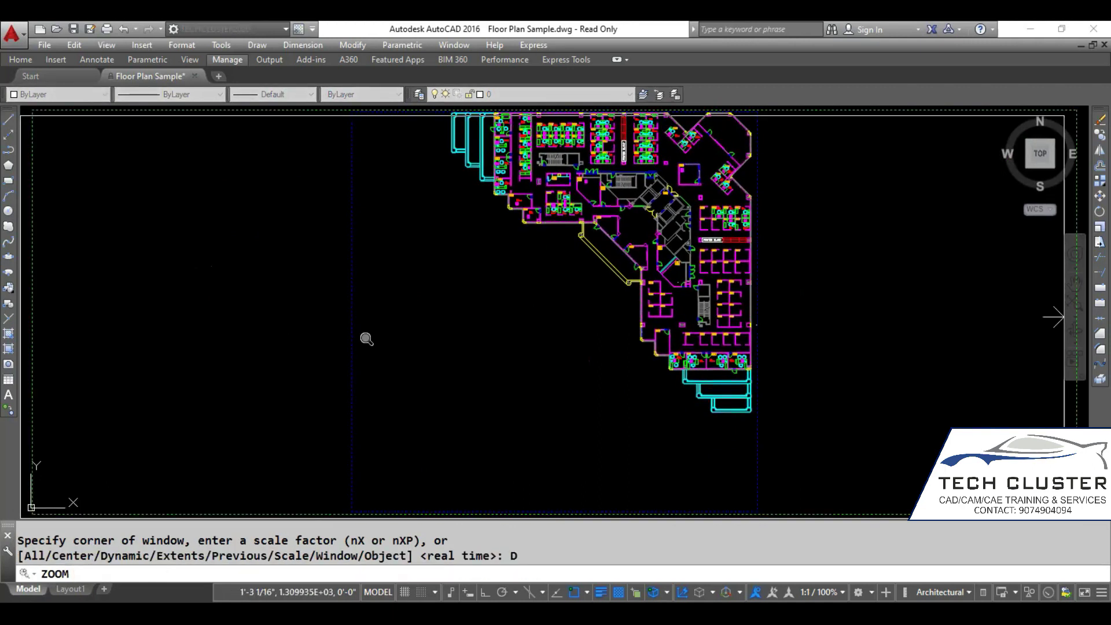
left_click(277, 314)
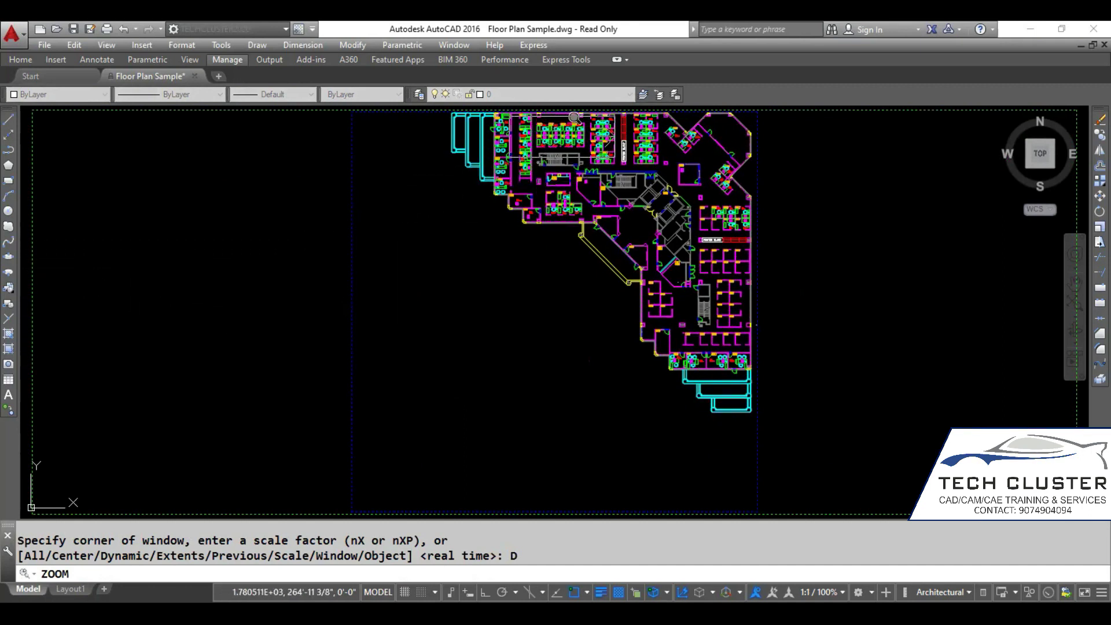
key("Return")
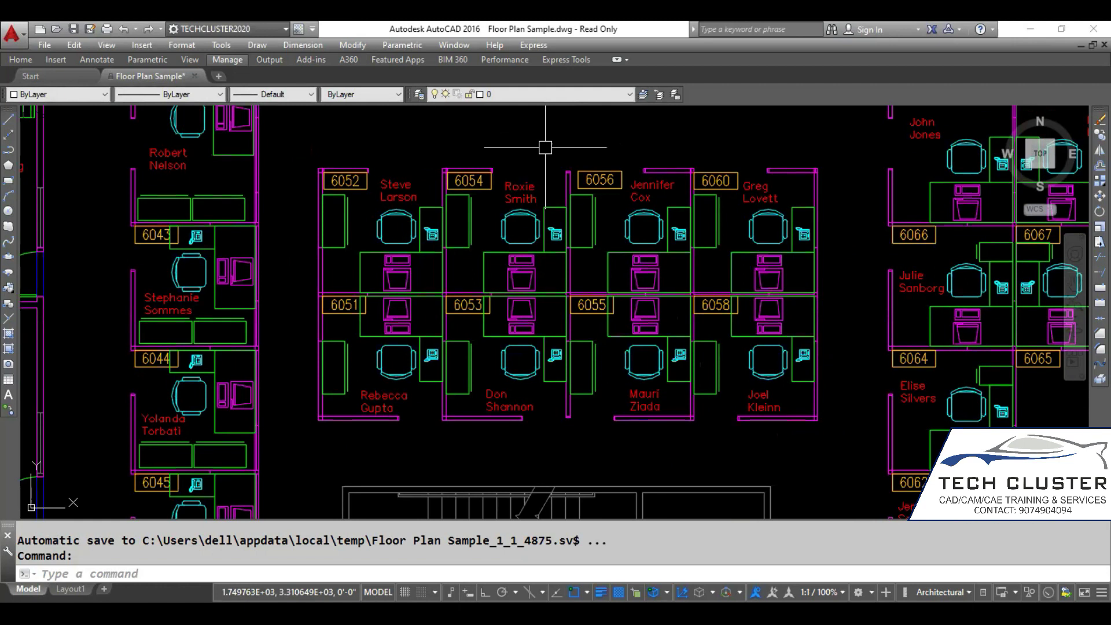
Fit all drawn objects to the viewport with the Zoom command's Extents option.
type("zoom")
key("Return")
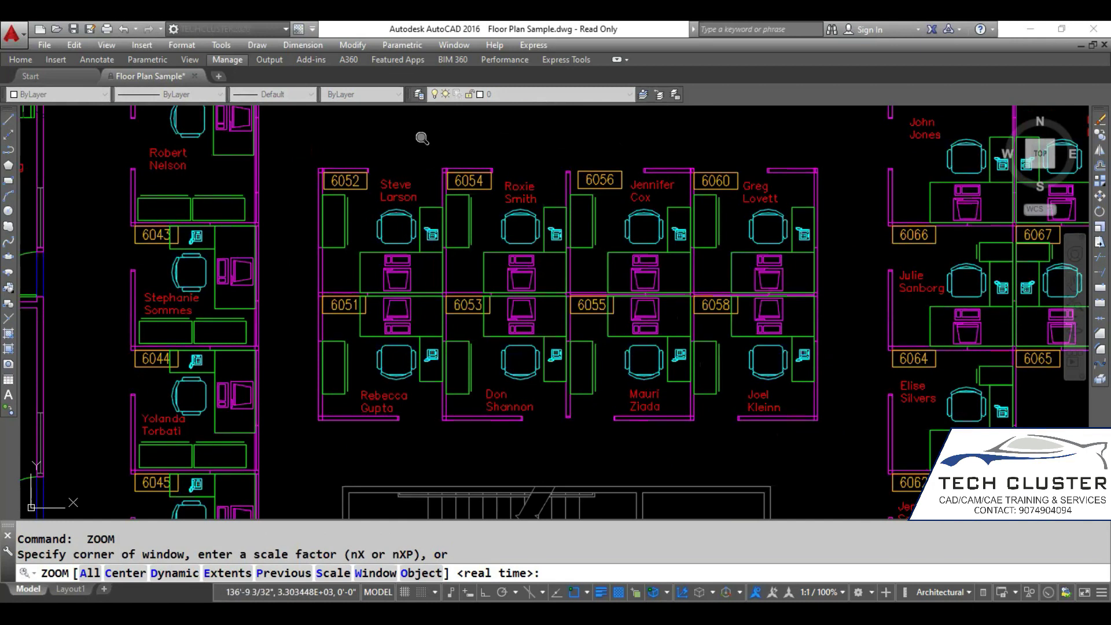
left_click(212, 574)
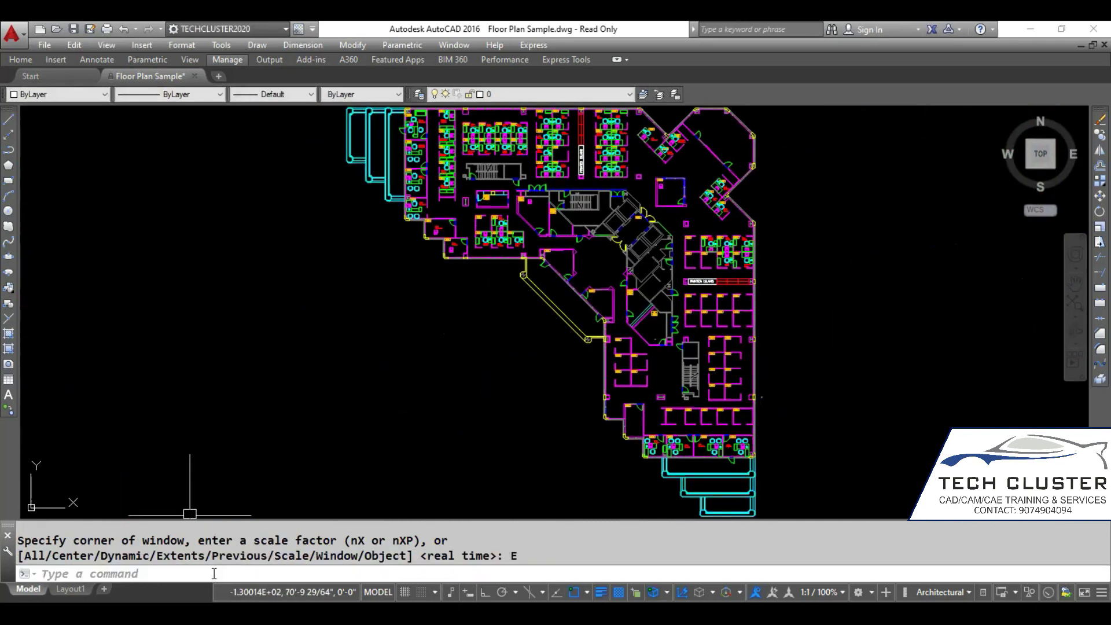
Show the whole drawing with Zoom All, fit the drawn objects with Zoom Extents, and repeat the Extents zoom.
key("Return")
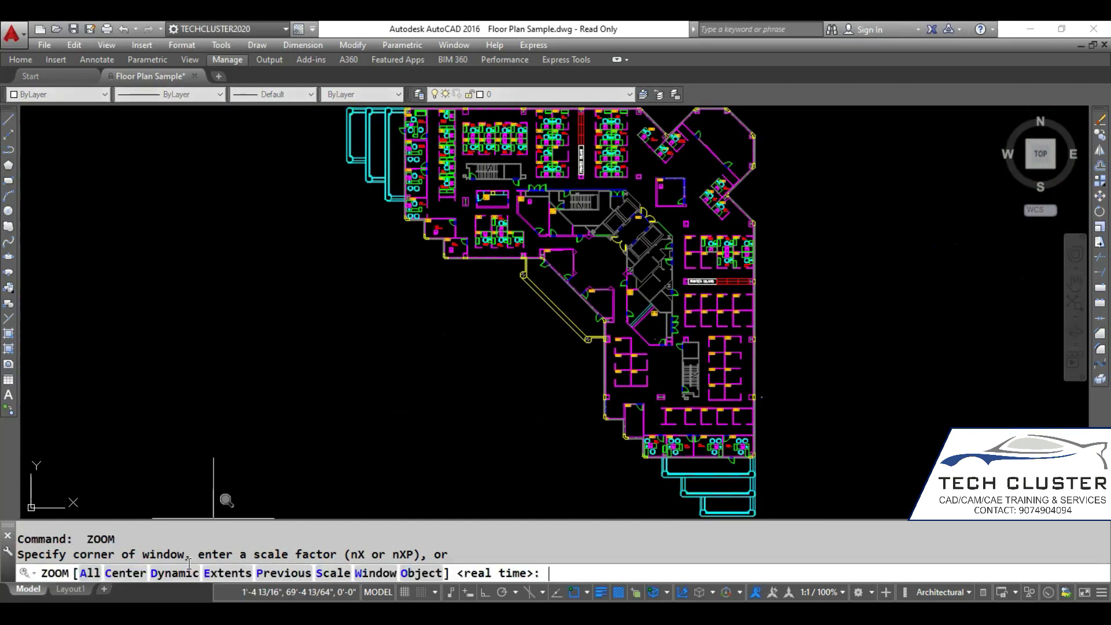
left_click(89, 574)
left_click(89, 575)
key("Return")
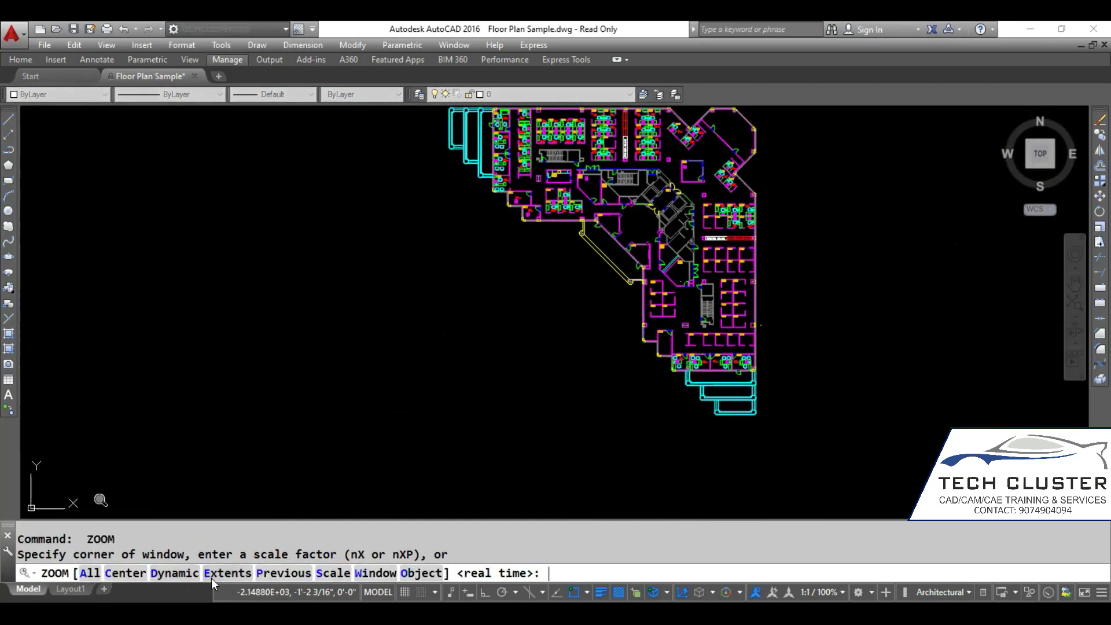
left_click(211, 578)
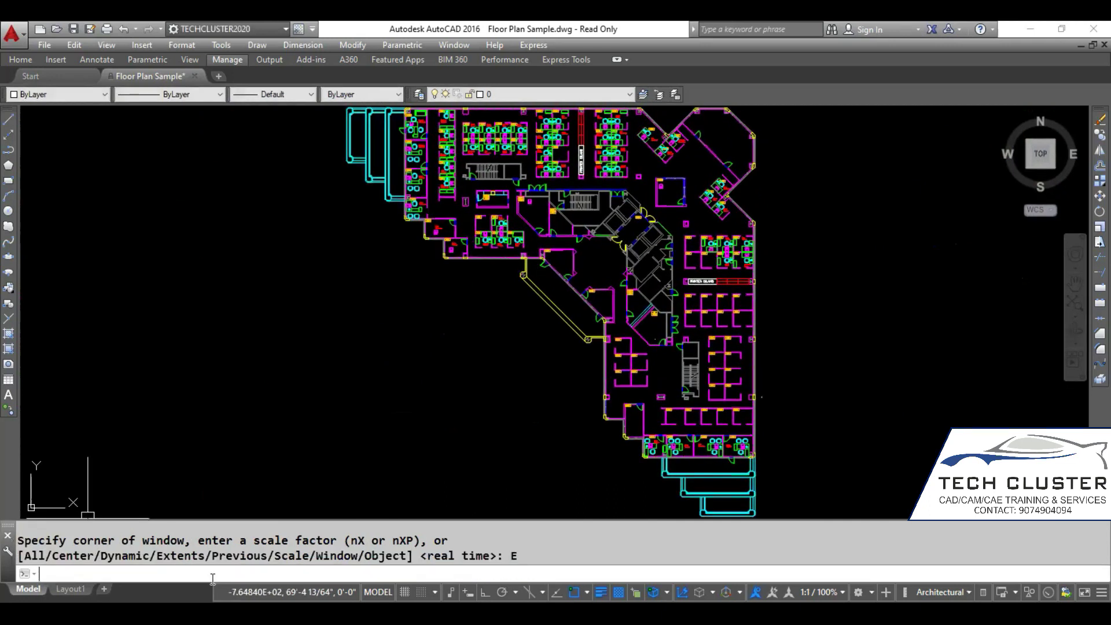
key("Return")
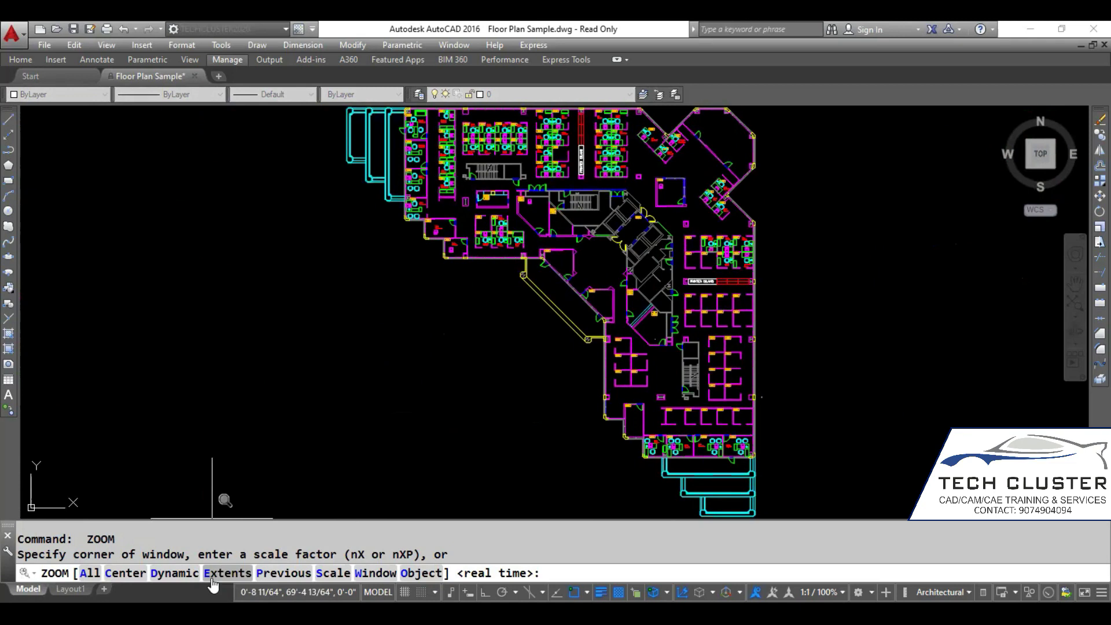
middle_click_drag(354, 358, 1097, 370)
left_click(236, 571)
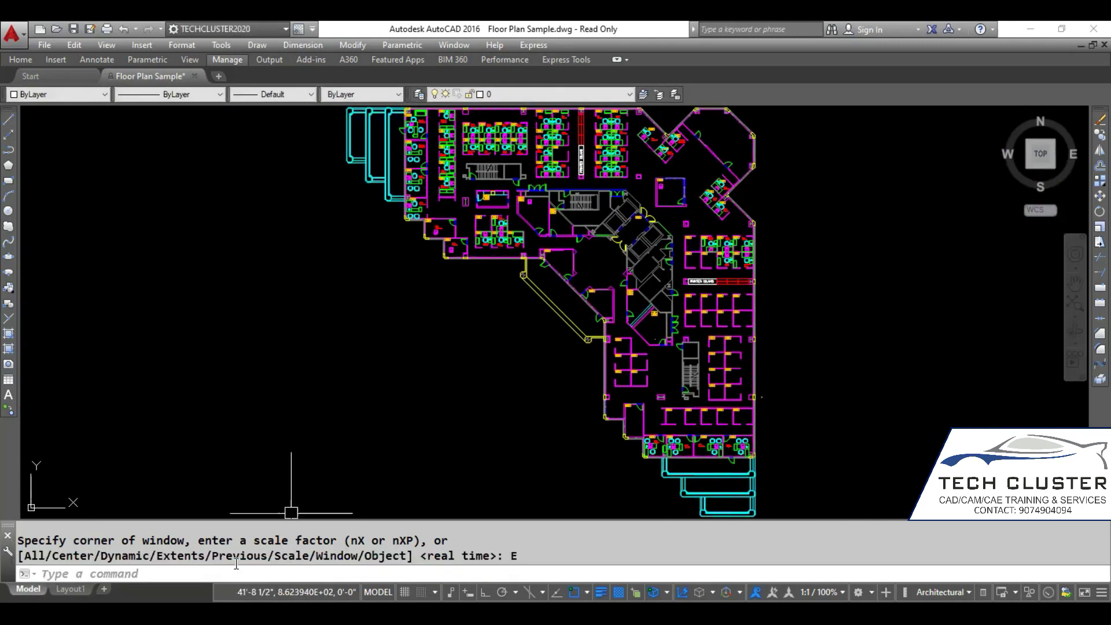
Compare Zoom All with Zoom Extents once more, ending on the Extents view.
key("Return")
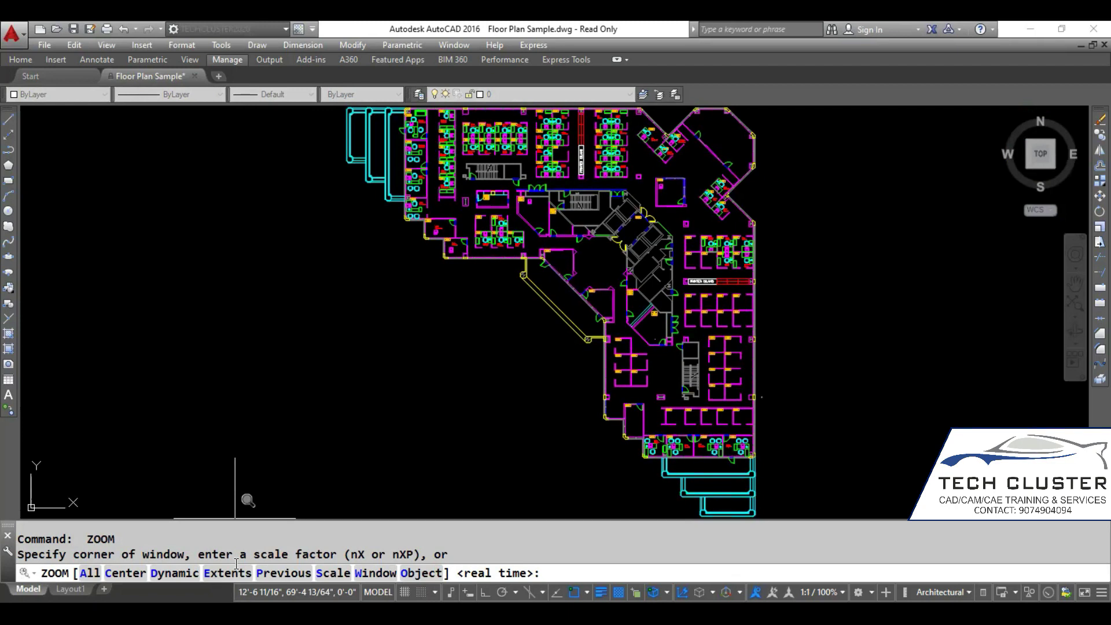
left_click(89, 573)
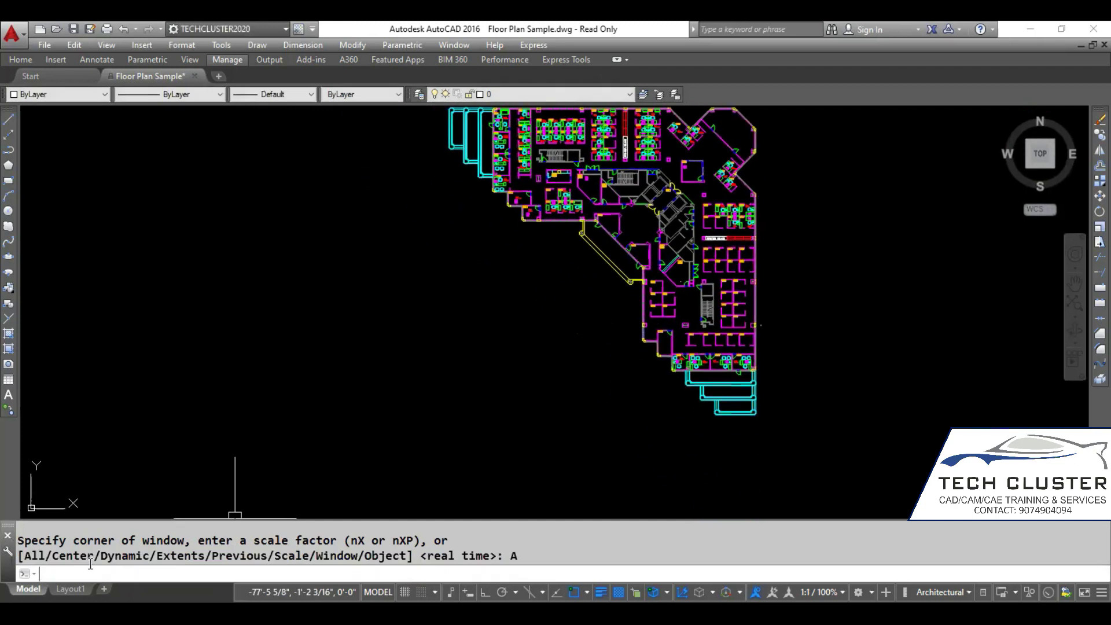
key("Return")
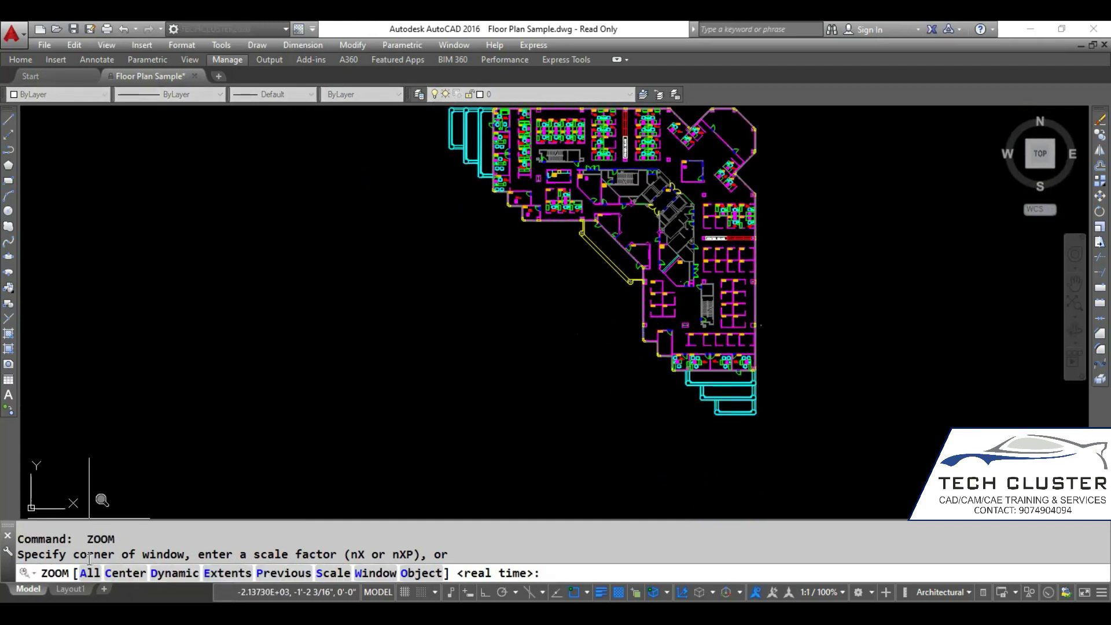
left_click(213, 573)
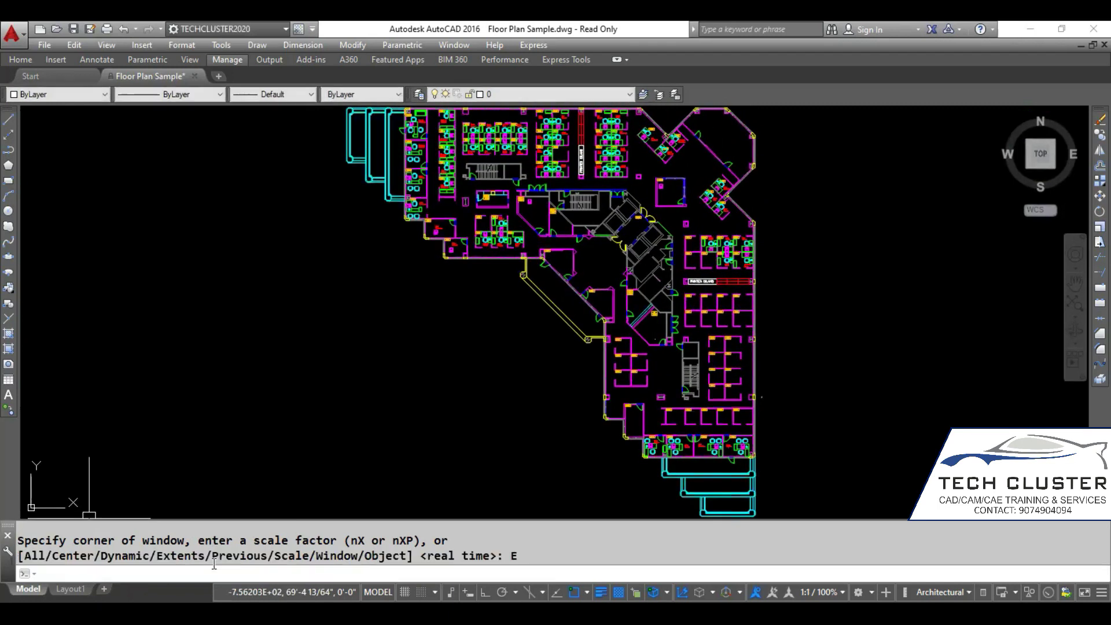
Return to the preceding view with the Zoom command's Previous option and refit the floor plan with Extents.
key("Return")
left_click(278, 574)
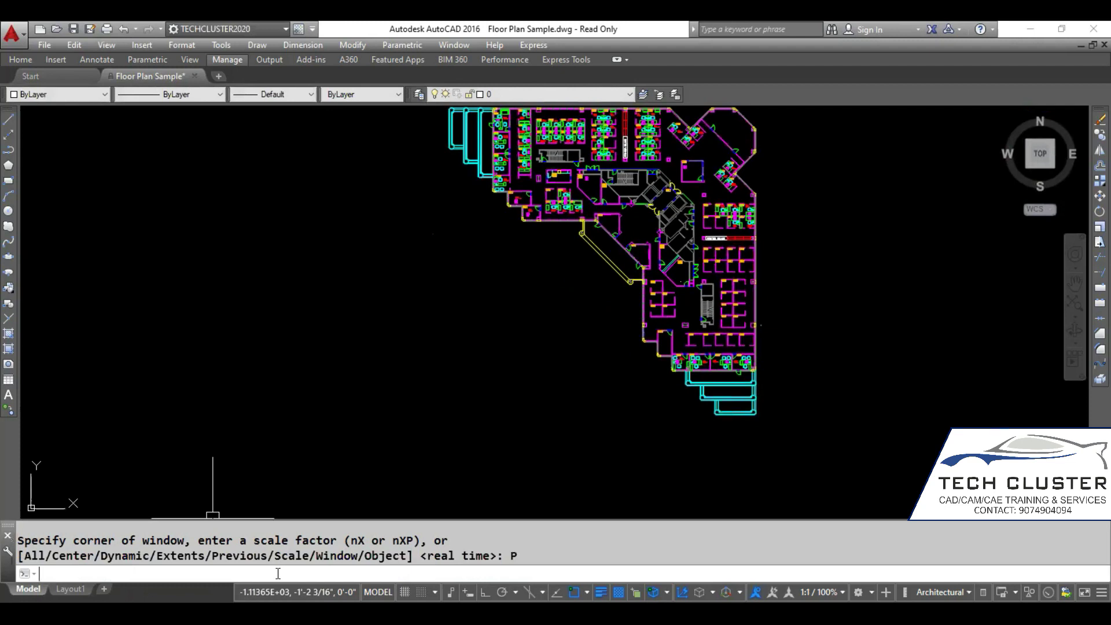
key("Return")
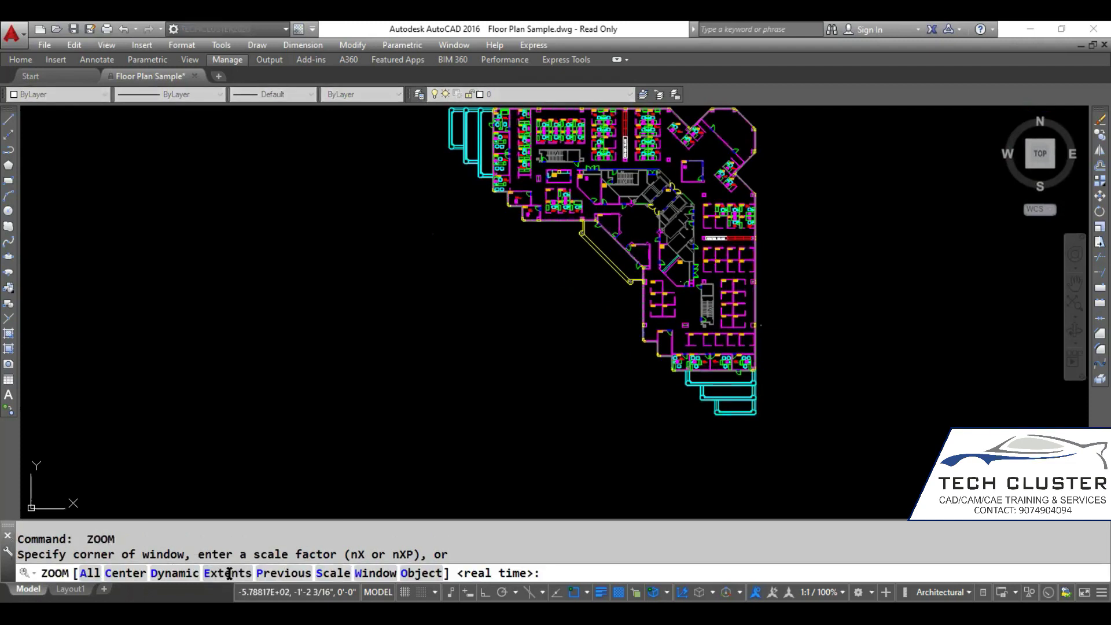
left_click(228, 575)
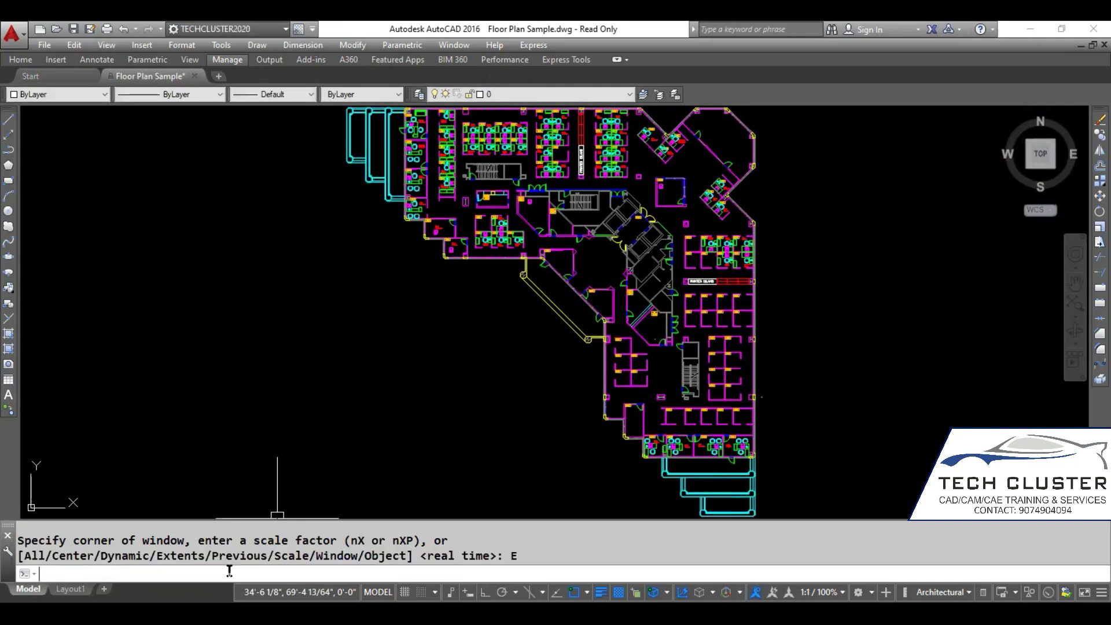
Shrink the view of the floor plan with the Zoom command's Scale option at a factor of .1.
key("Return")
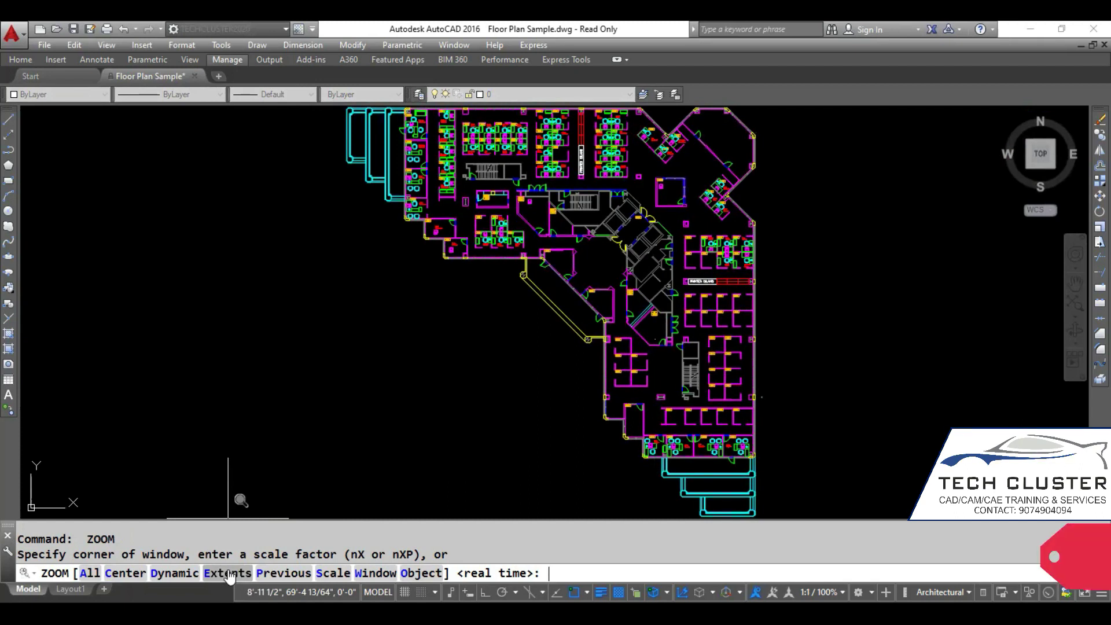
left_click(342, 575)
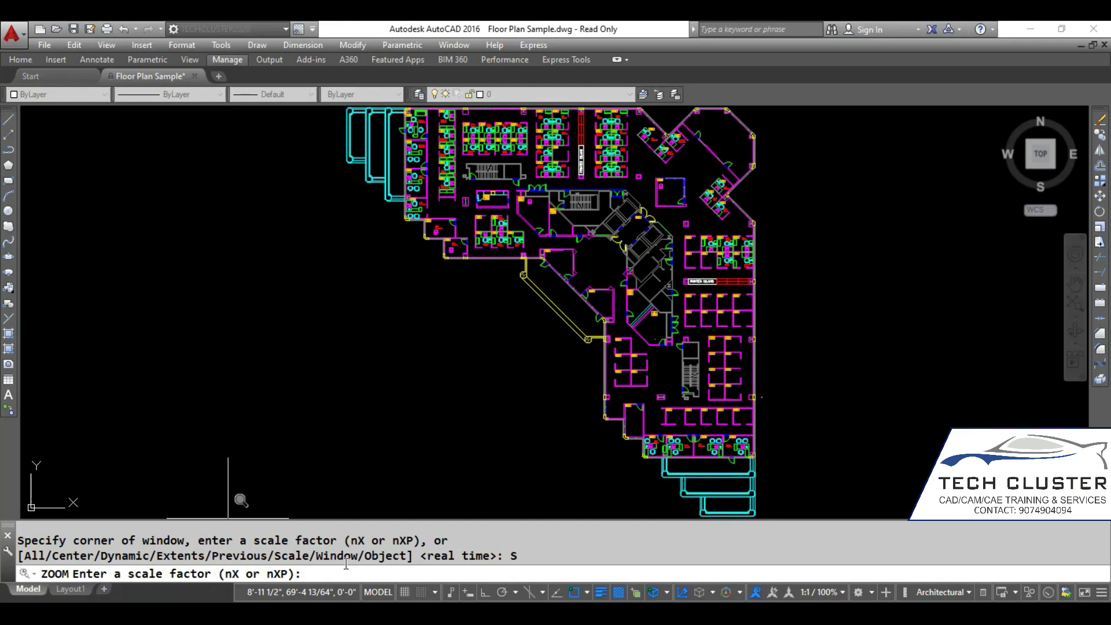
type(".1")
key("Return")
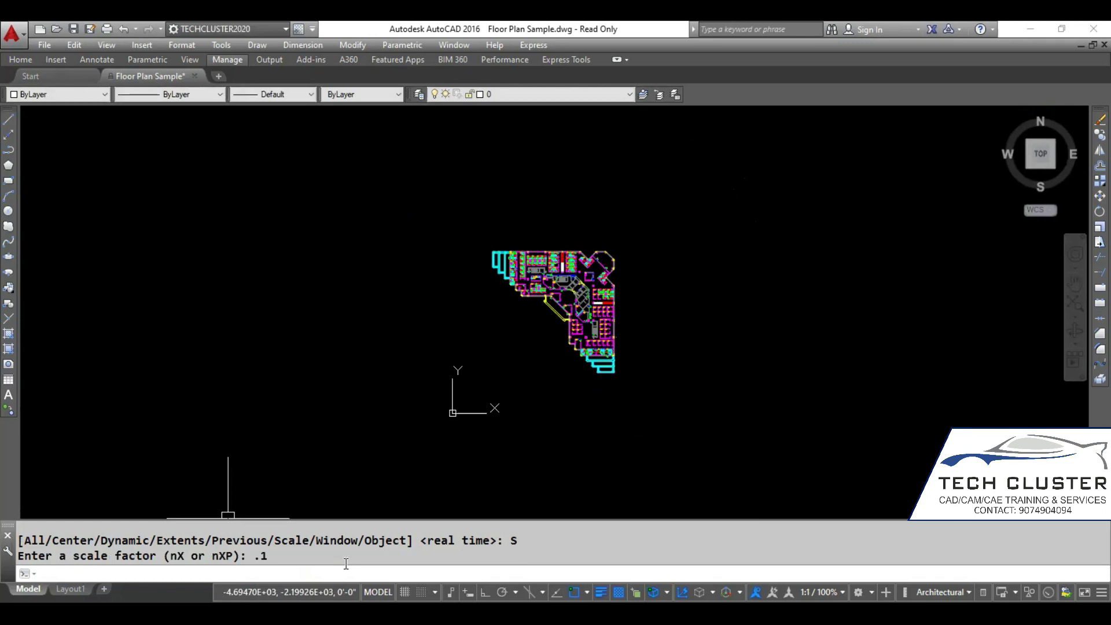
Apply Zoom Scale with an extremely small factor, a decimal point followed by dozens of zeros and a 1.
key("Return")
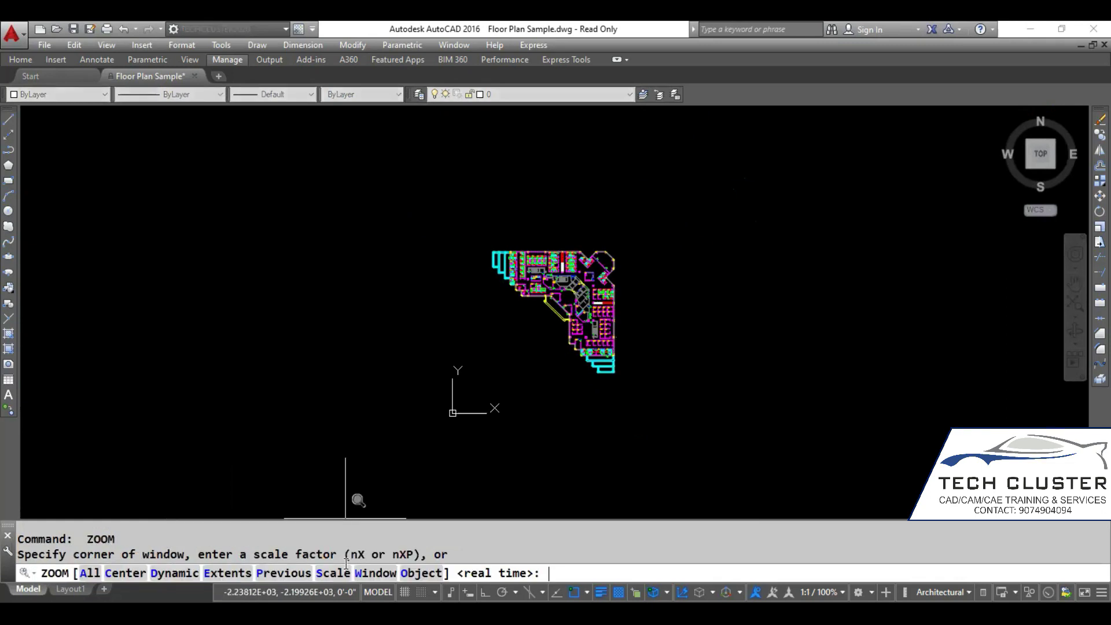
type("s")
key("Return")
type(".00000000000000000000000")
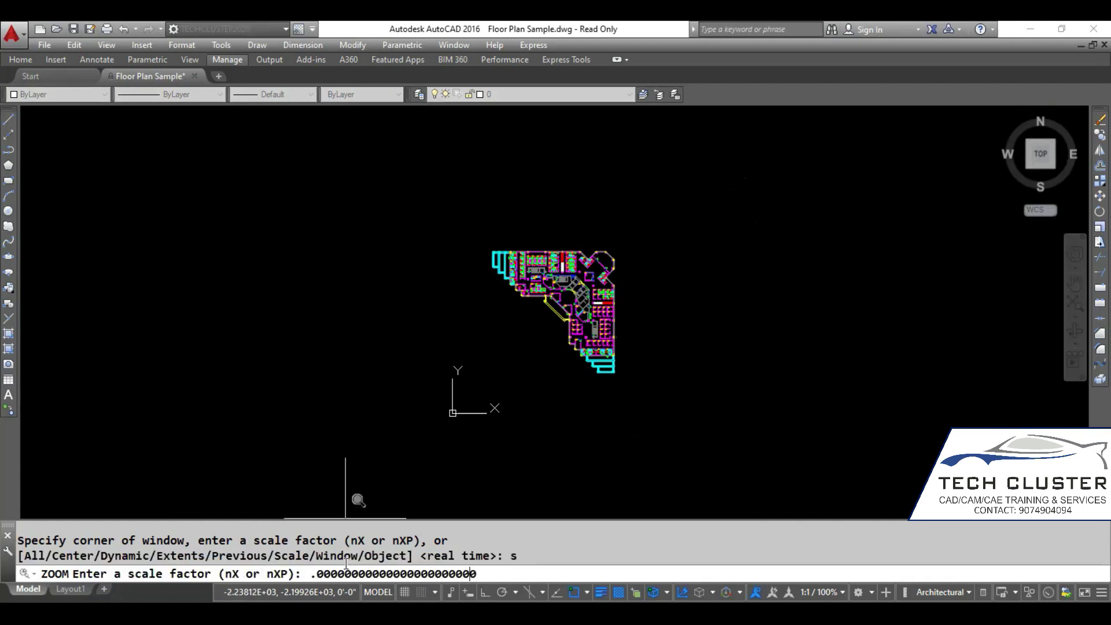
type("0000000000000000000000001")
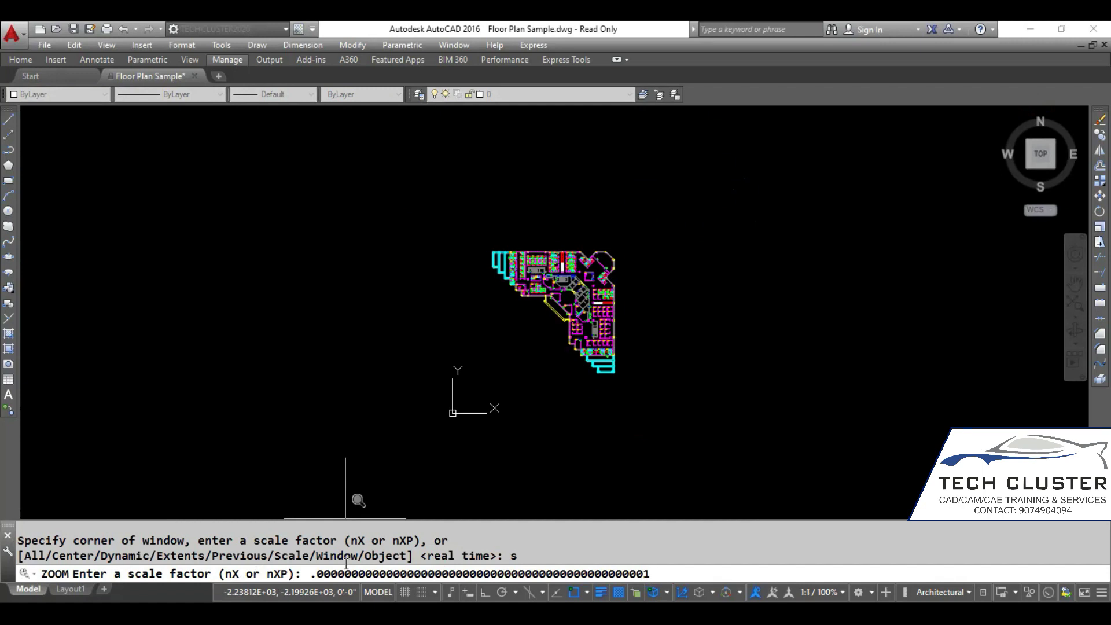
key("Return")
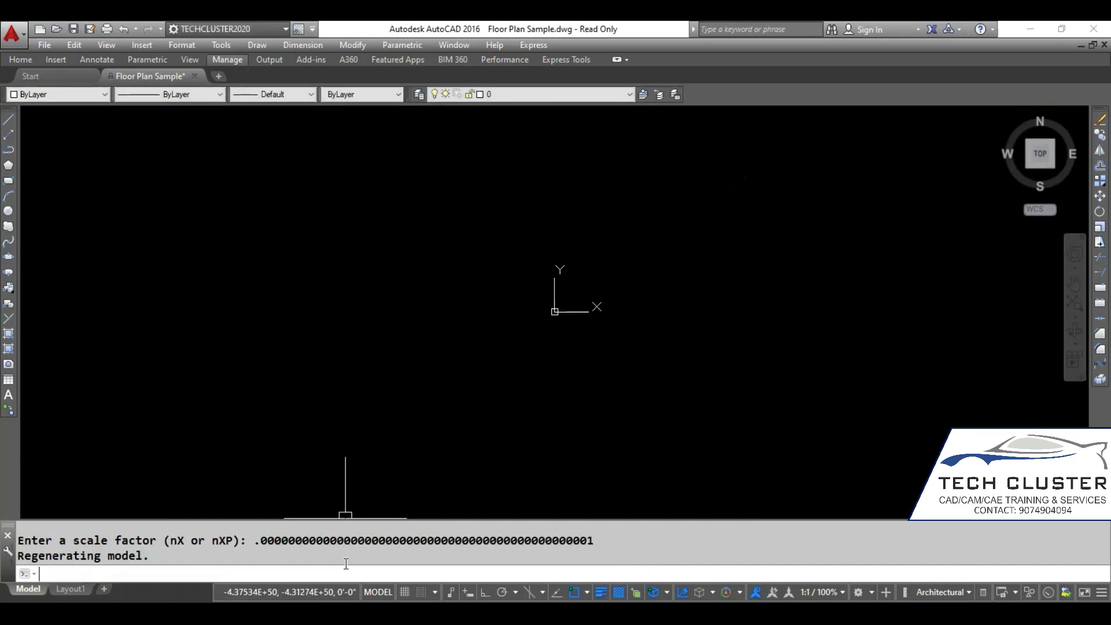
Bring the floor plan back with Zoom Extents and magnify the cubicle block 6120 to 6127 with Zoom Window.
key("Return")
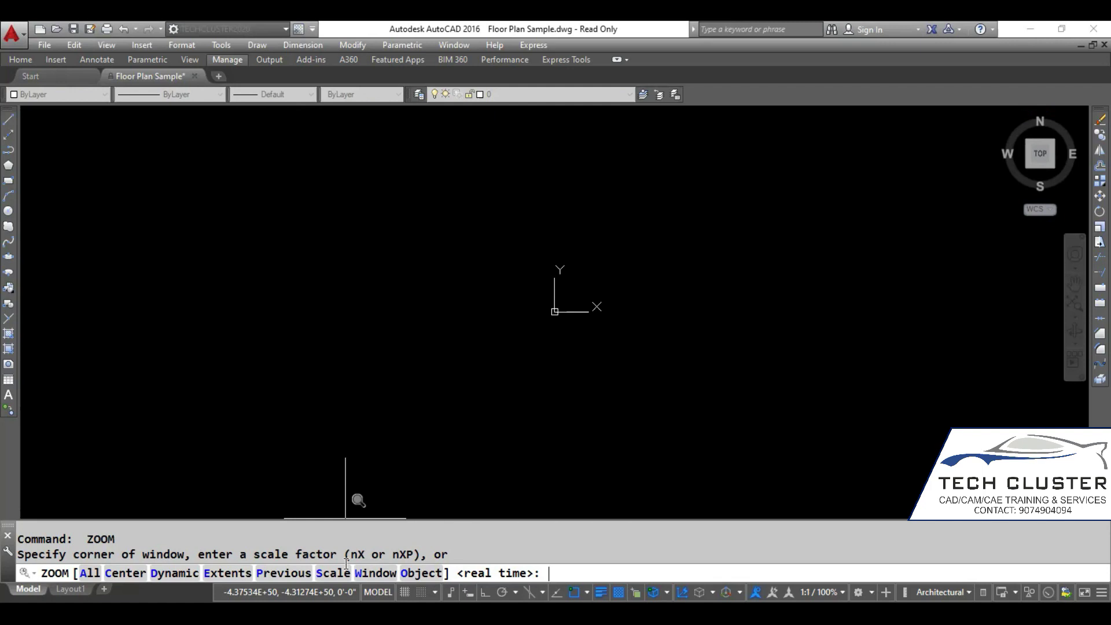
left_click(238, 573)
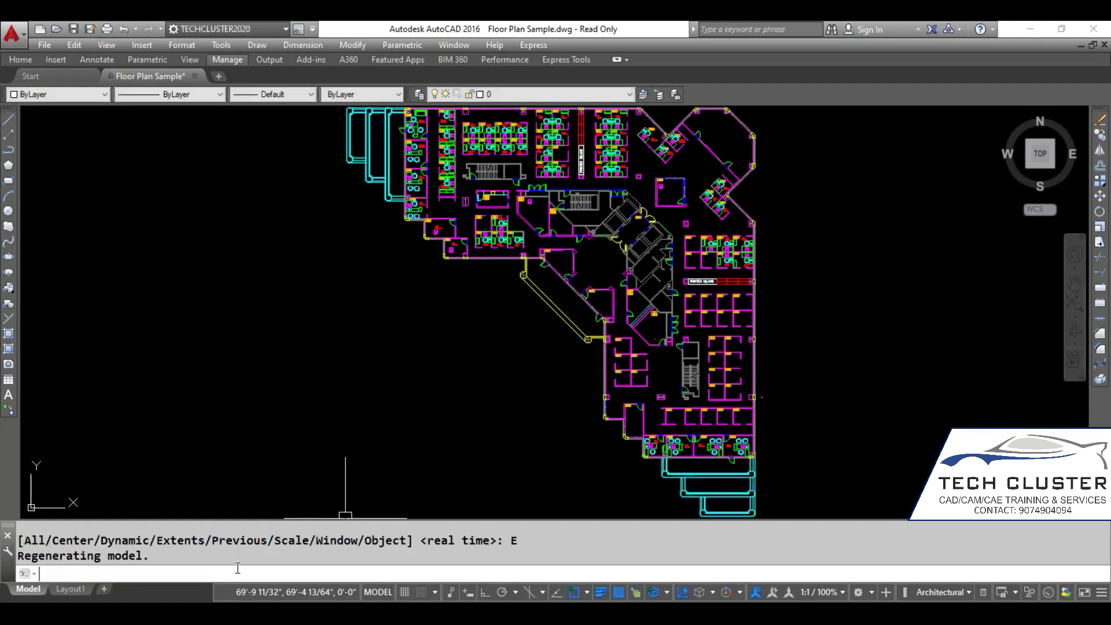
key("Return")
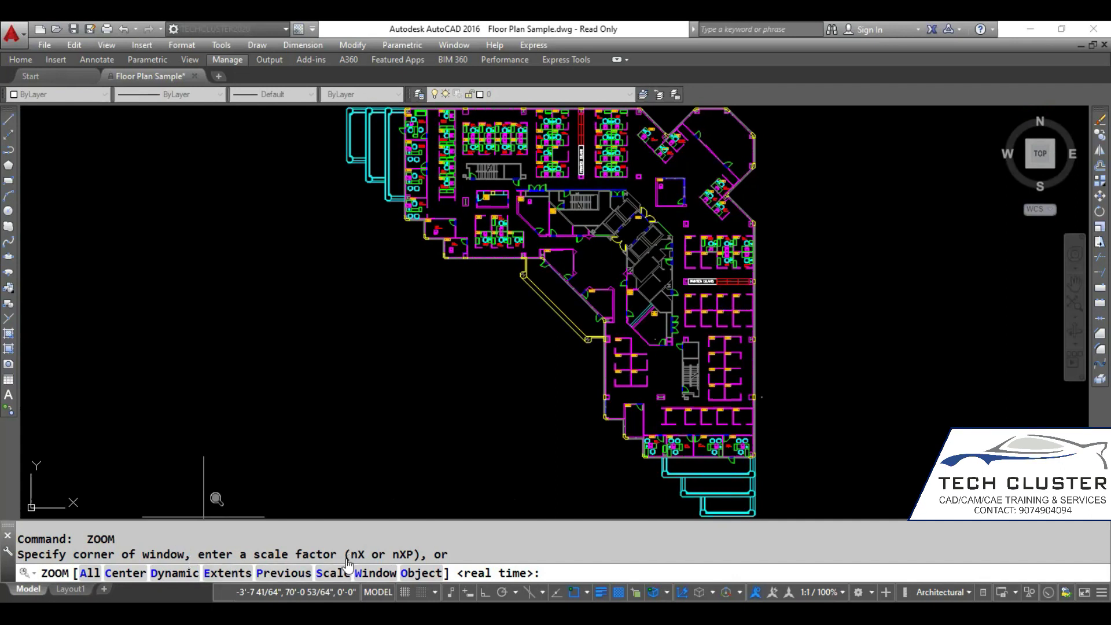
left_click(377, 573)
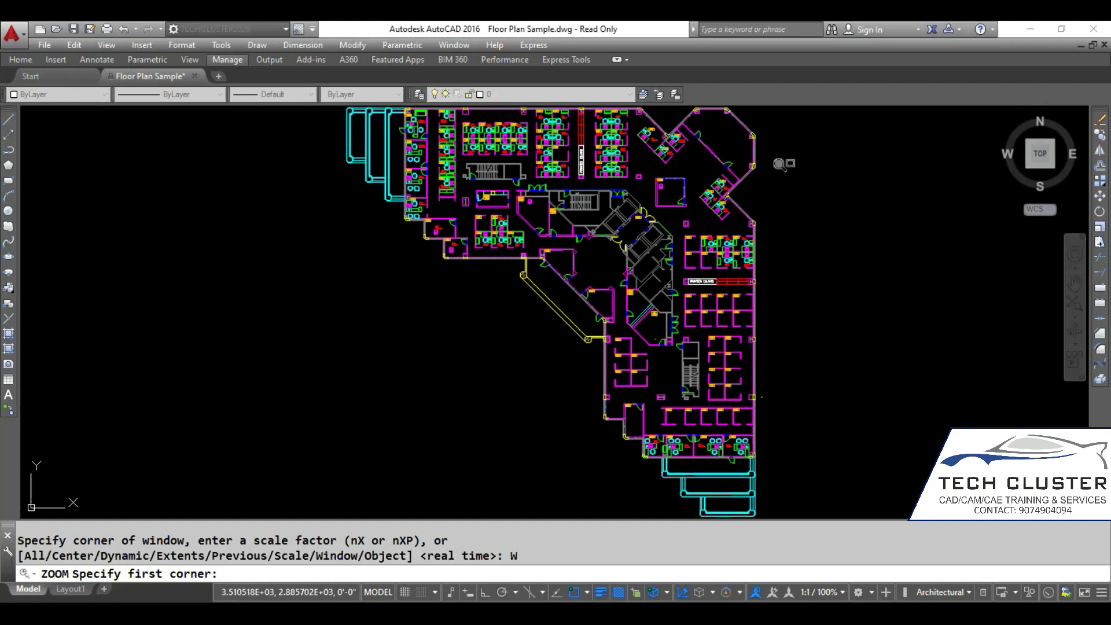
left_click(680, 229)
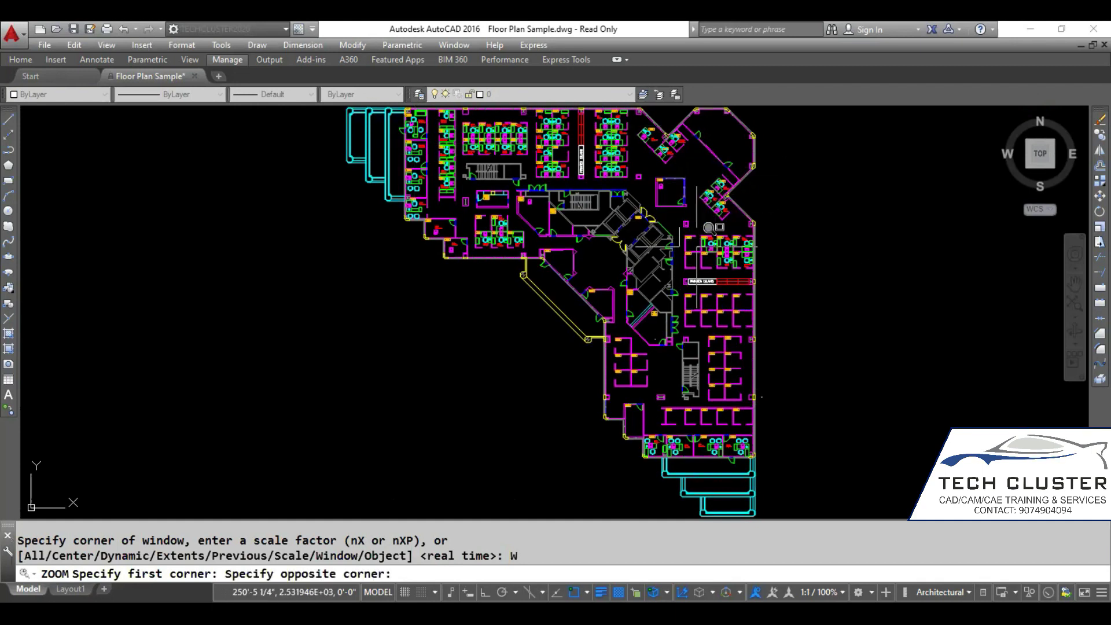
left_click(778, 258)
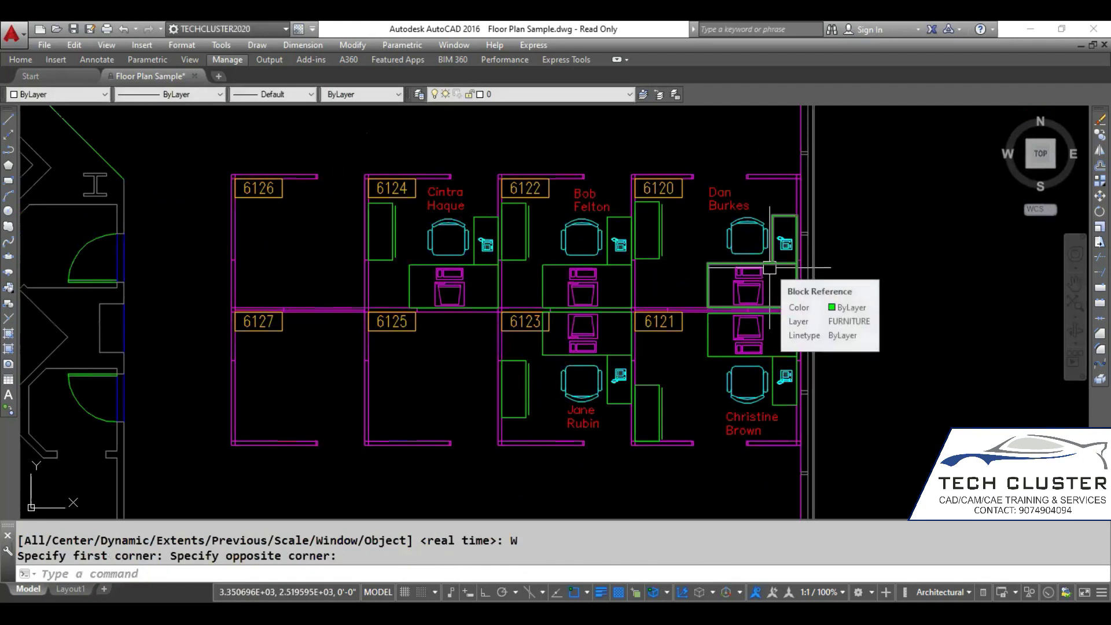
Magnify the computer block in cubicle 6122 with the Zoom command's Object option.
key("Return")
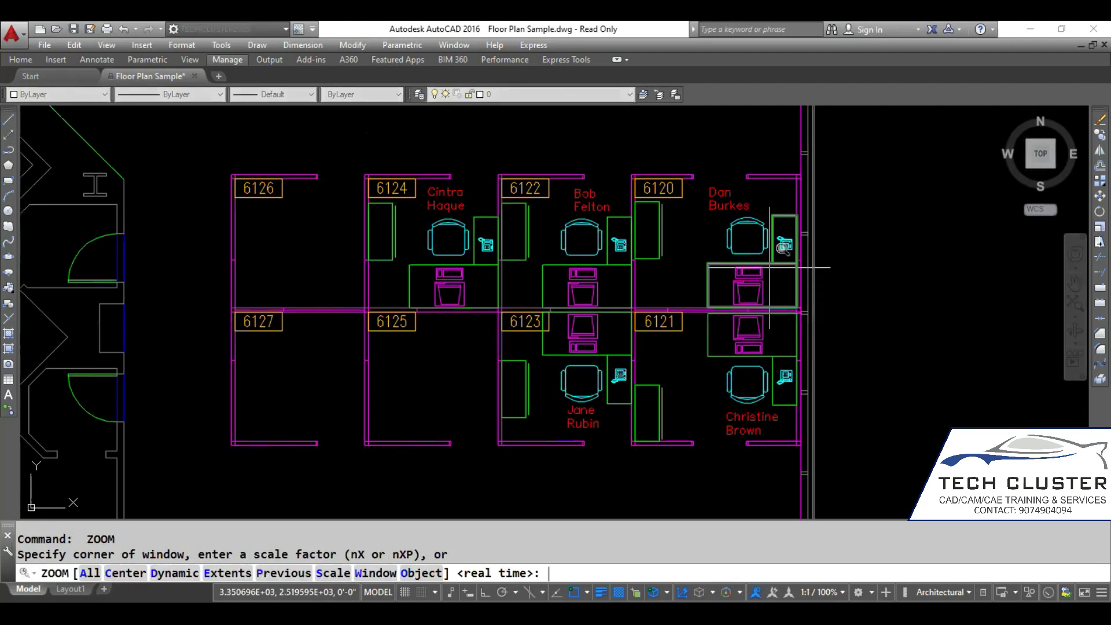
left_click(429, 571)
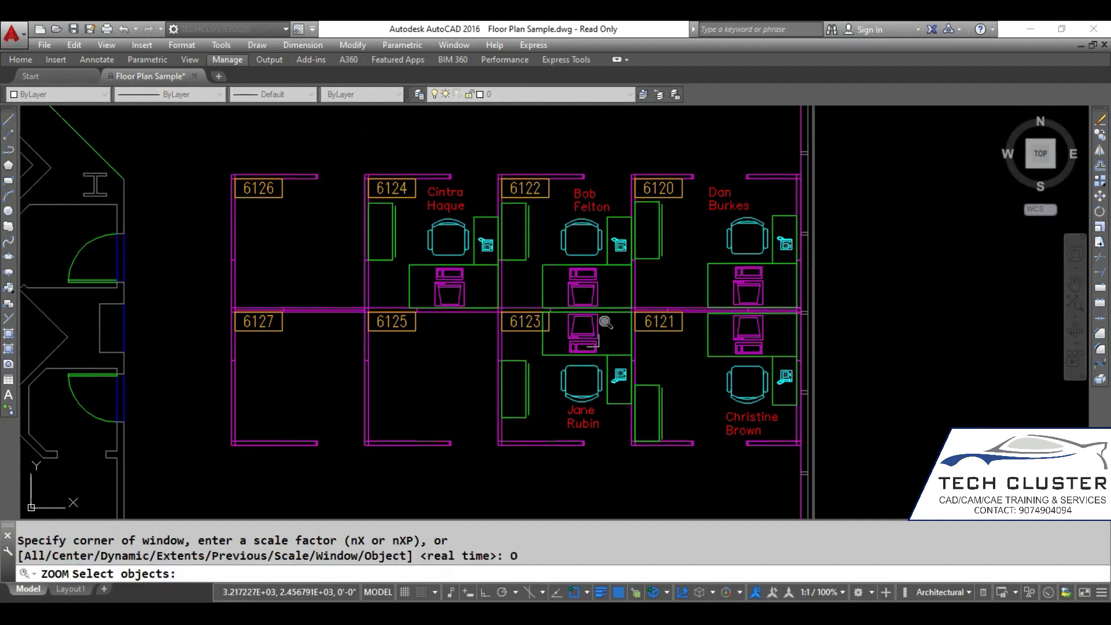
left_click(608, 284)
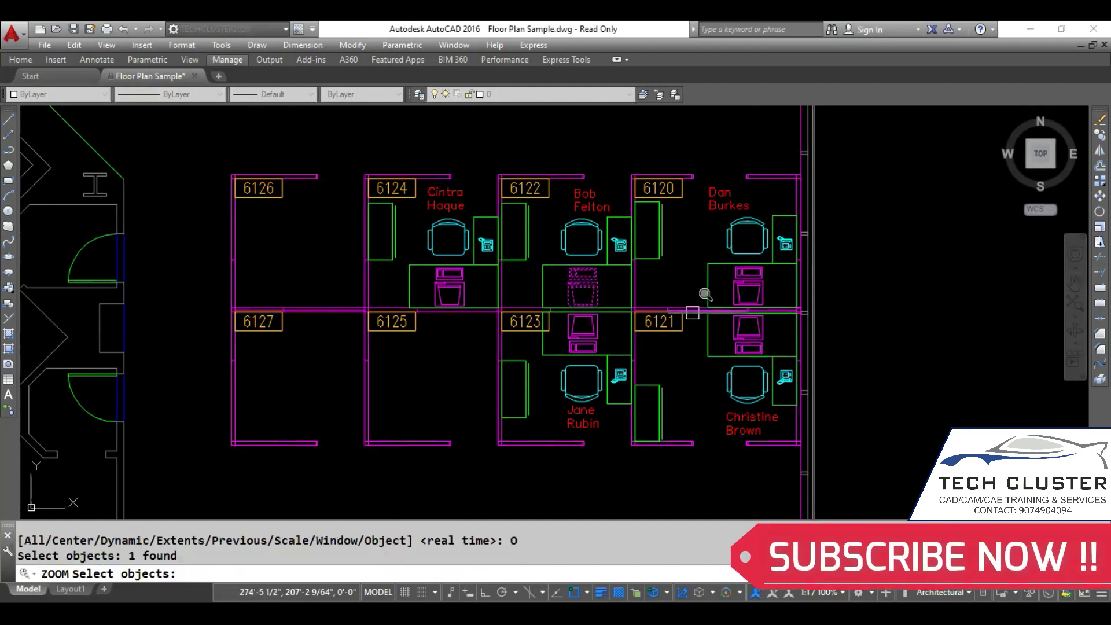
key("Return")
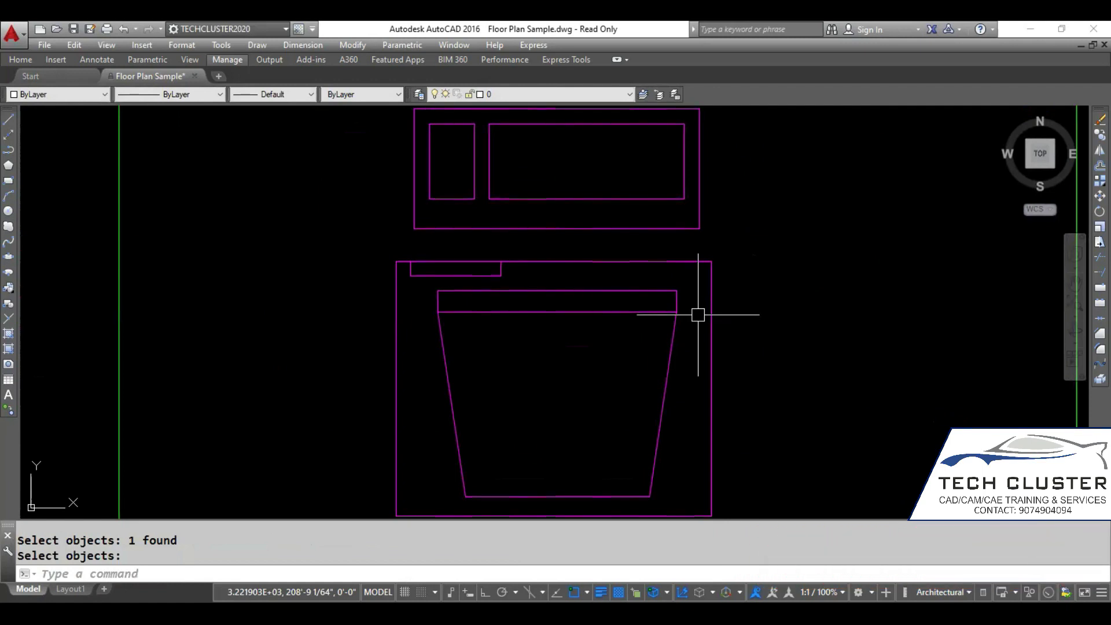
Fit the entire floor plan back into the viewport from the computer close-up with Zoom Extents.
key("Escape")
type("z")
key("Return")
type("E")
key("Return")
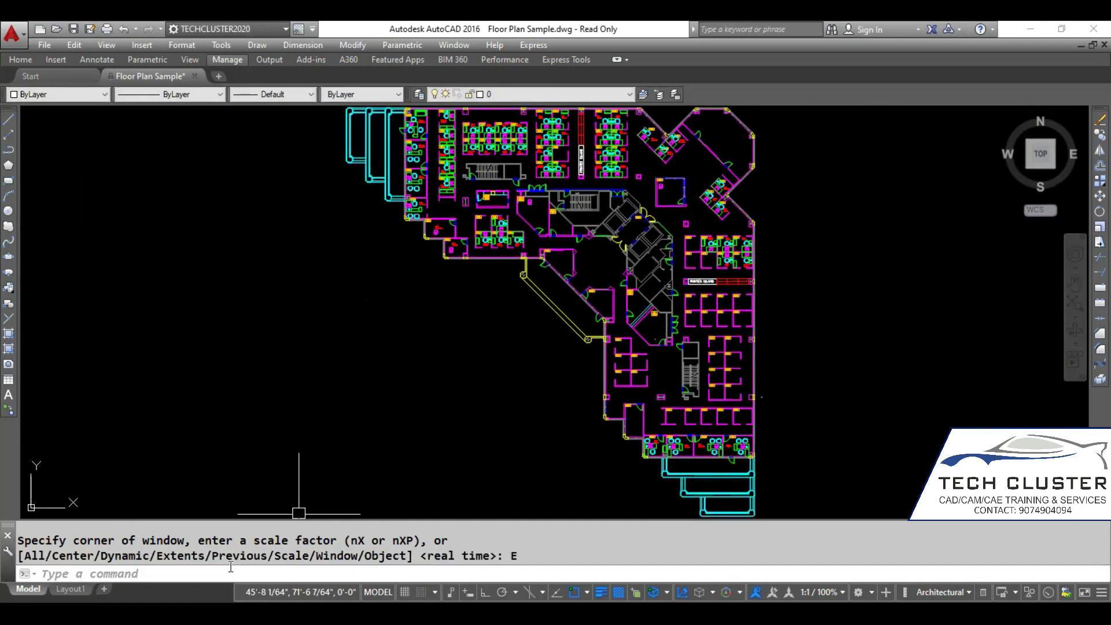
Apply Zoom All and recentre with Zoom Center on a point just below the diagonal yellow corridor at default magnification.
key("Return")
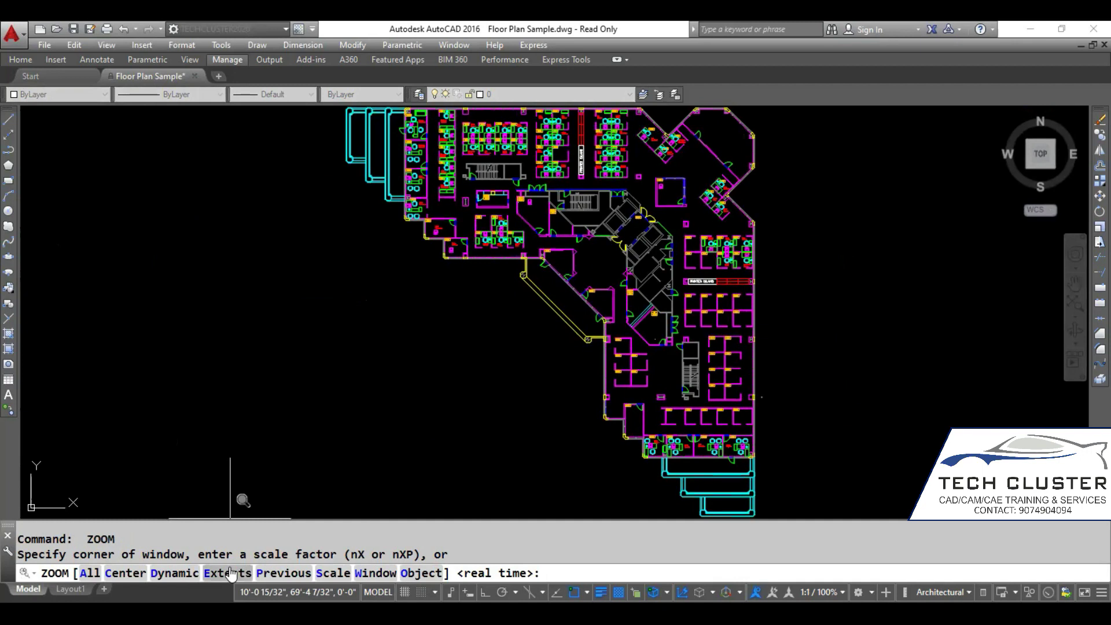
left_click(89, 573)
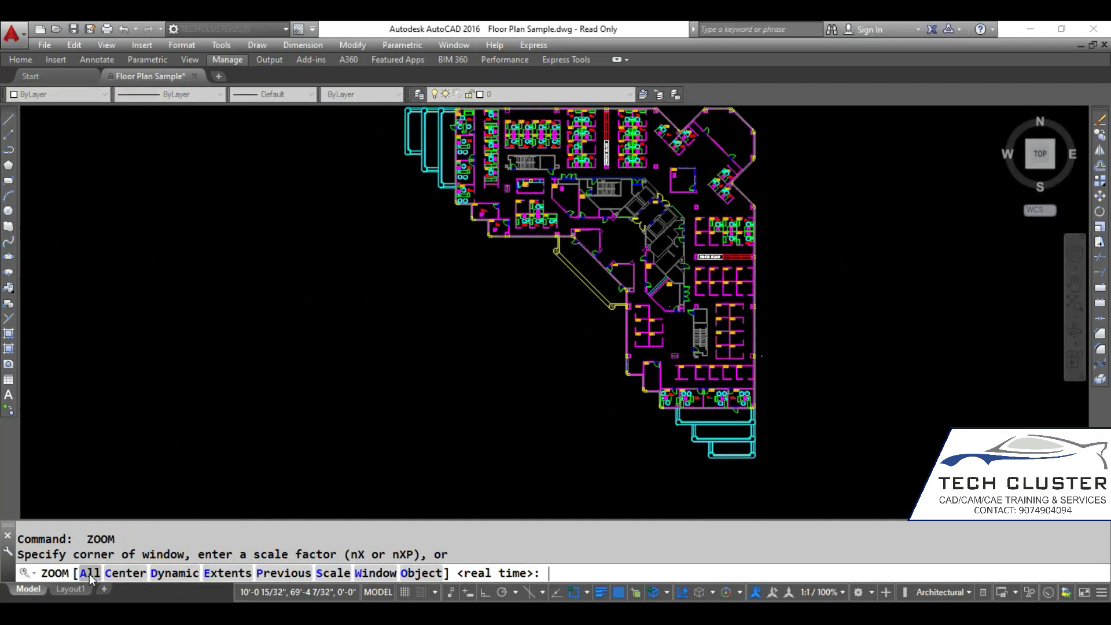
key("Return")
type("C")
key("Return")
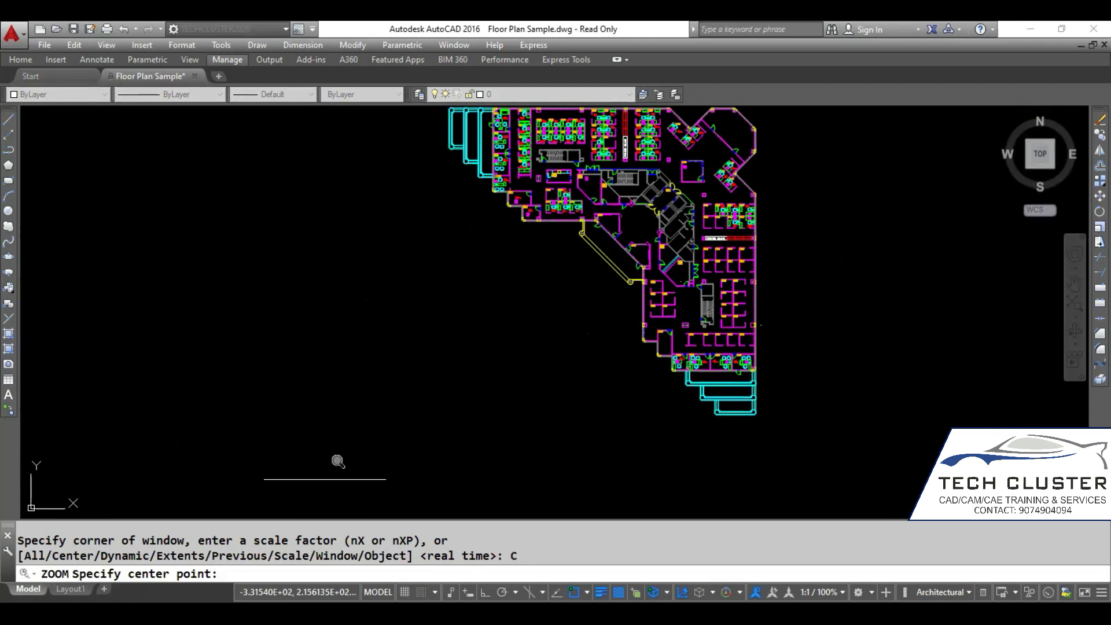
left_click(571, 279)
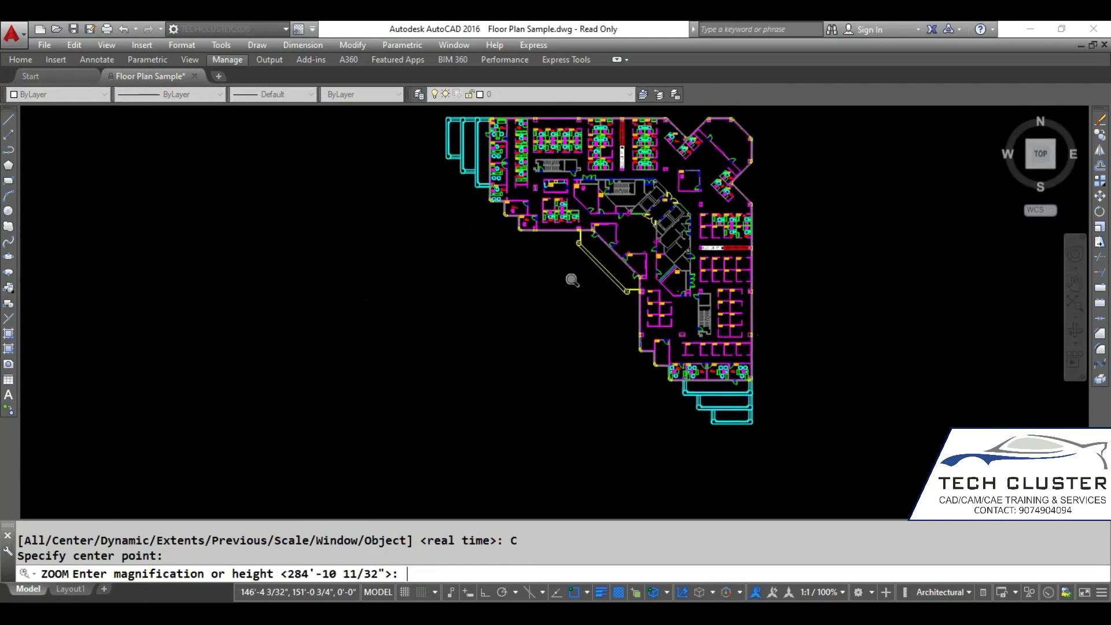
key("Return")
Magnify the cubicle block 6051 to 6060 by placing the view box over it with the Zoom command's Dynamic option.
key("Return")
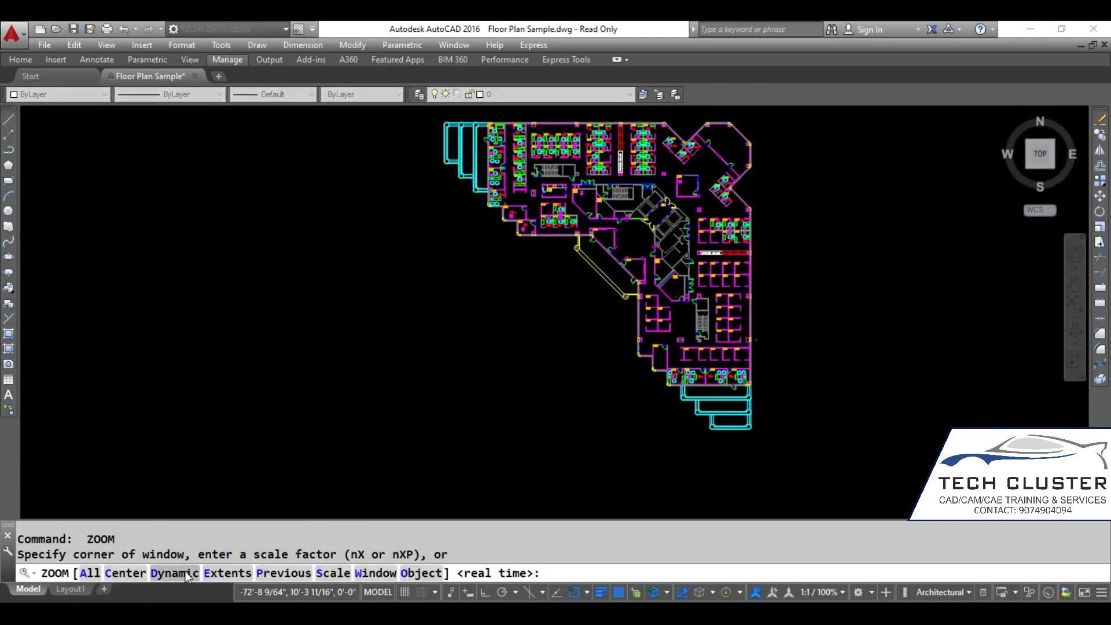
type("D")
key("Return")
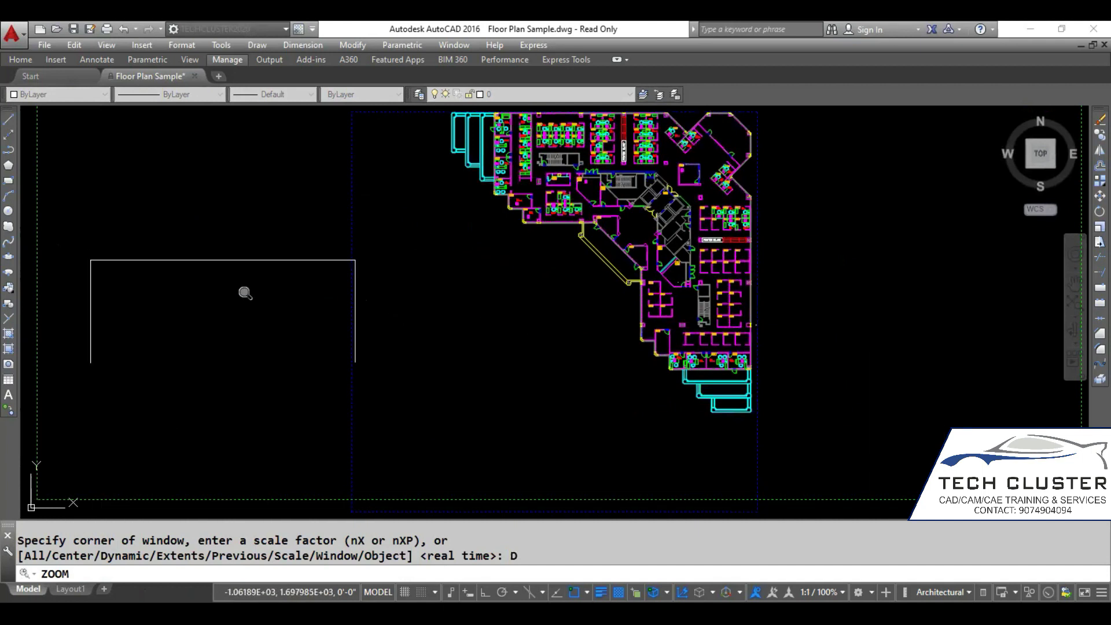
left_click(143, 288)
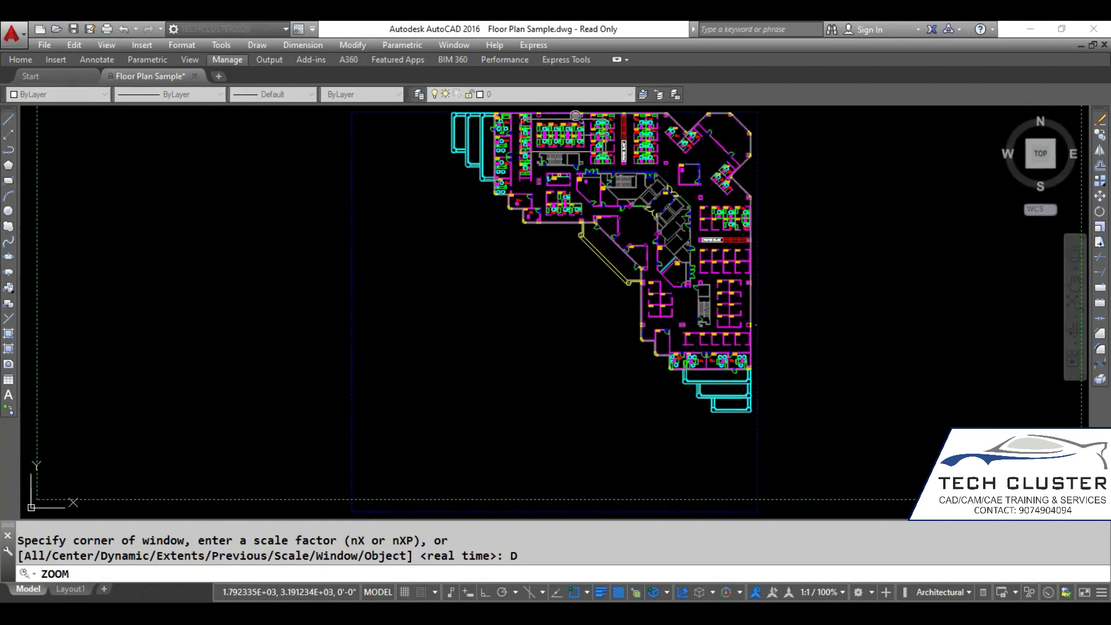
key("Return")
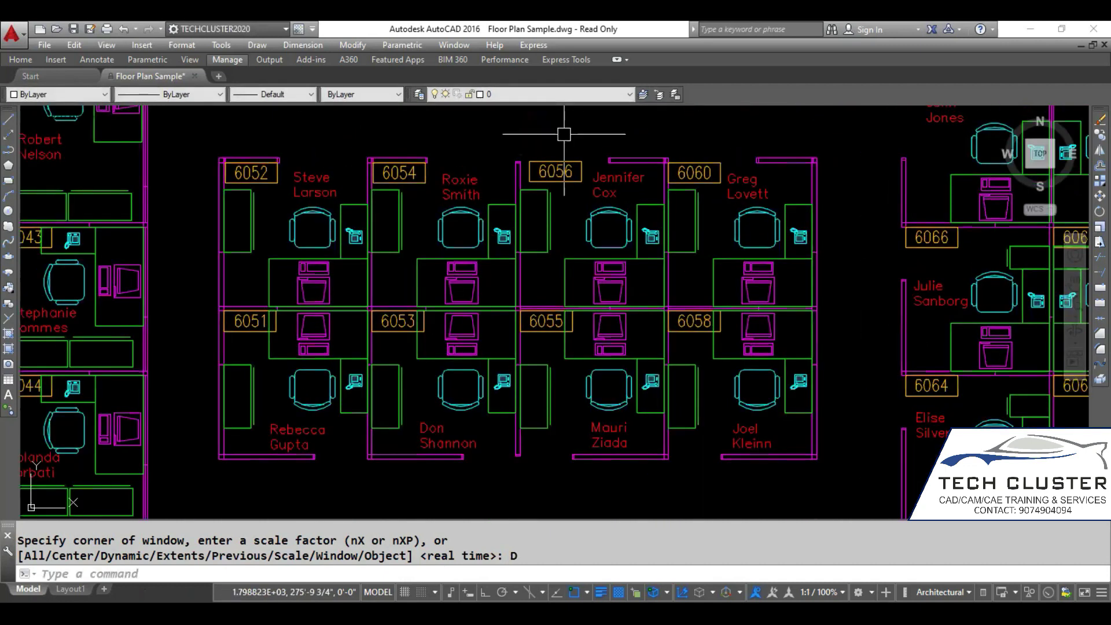
Fit the whole floor plan back into the viewport from the cubicle block with Zoom Extents.
key("Return")
type("E")
key("Return")
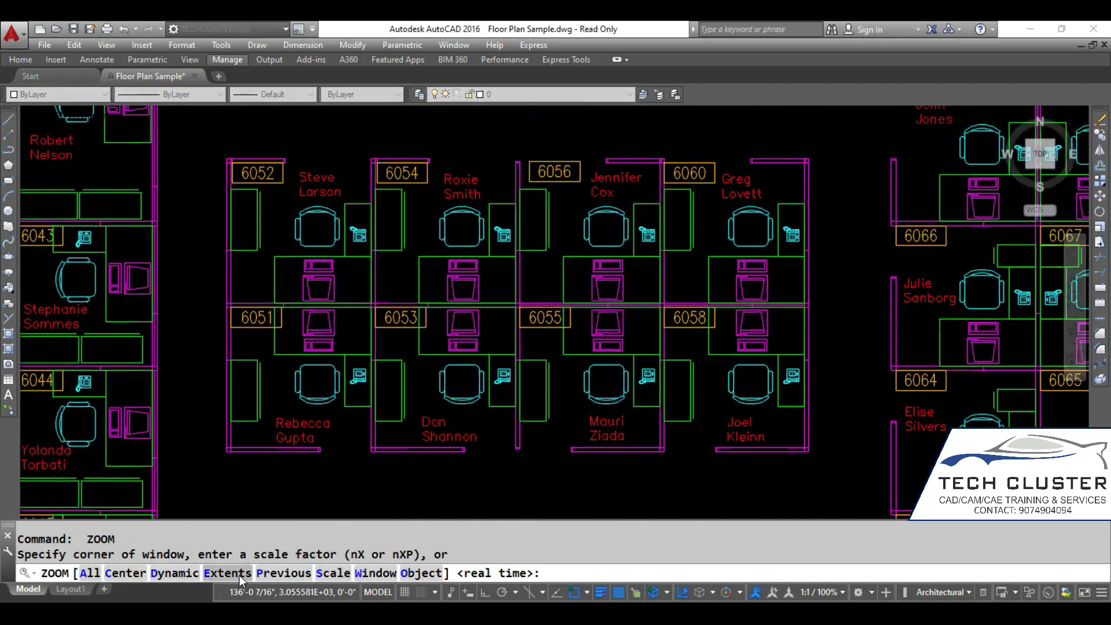
key("Return")
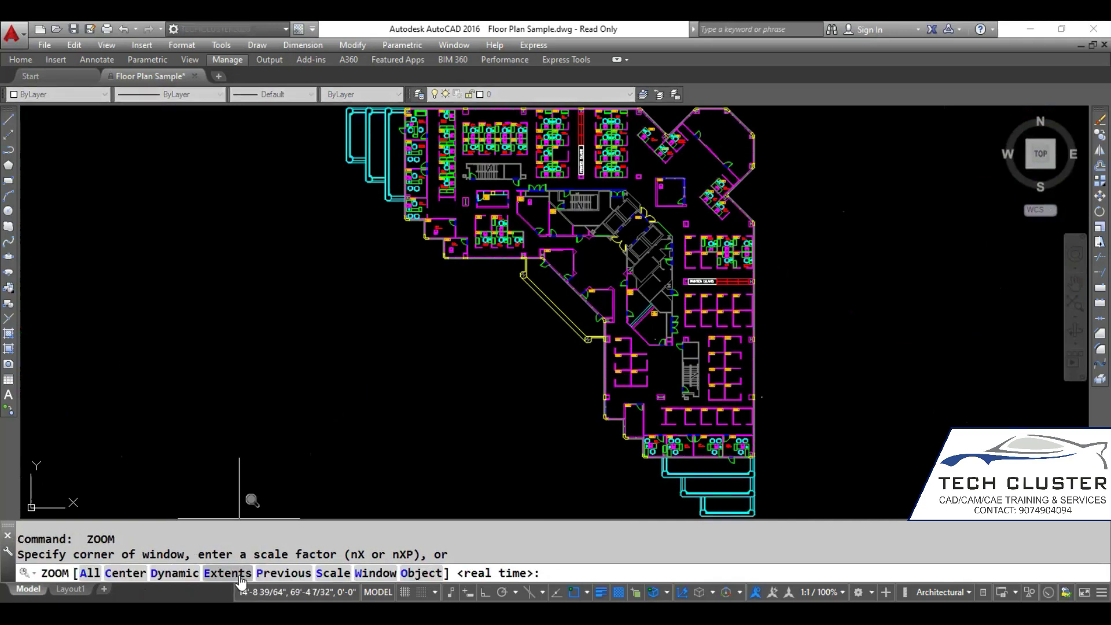
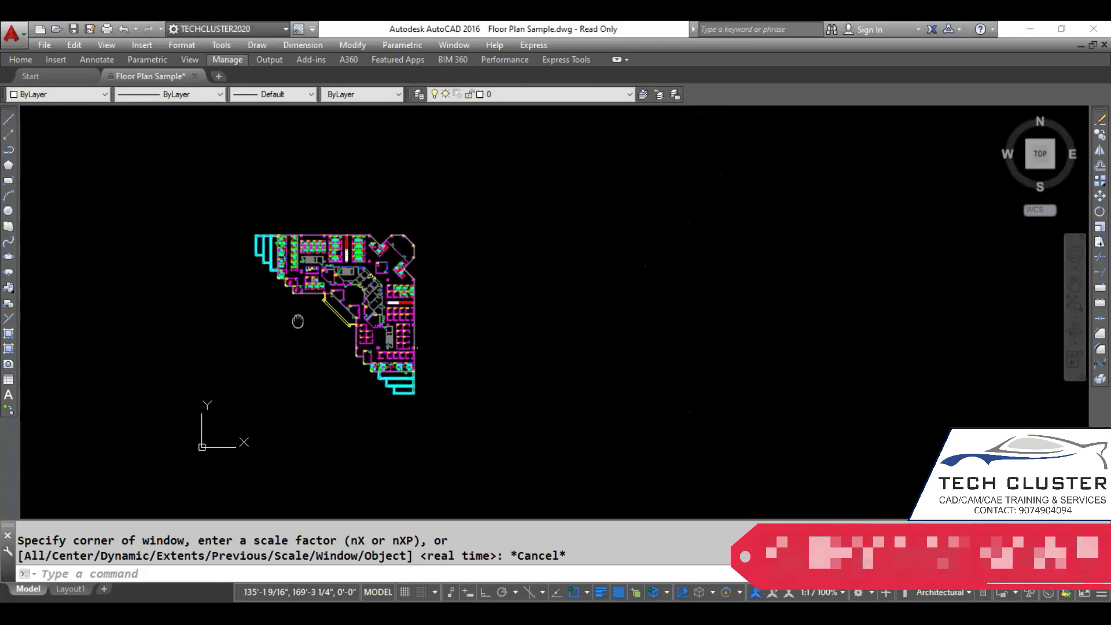
Zoom in and out and pan across the overall floor plan to inspect it at different magnifications.
scroll(350, 317, "up", 4)
scroll(197, 254, "down", 4)
scroll(197, 255, "up", 4)
middle_click_drag(332, 298, 511, 310)
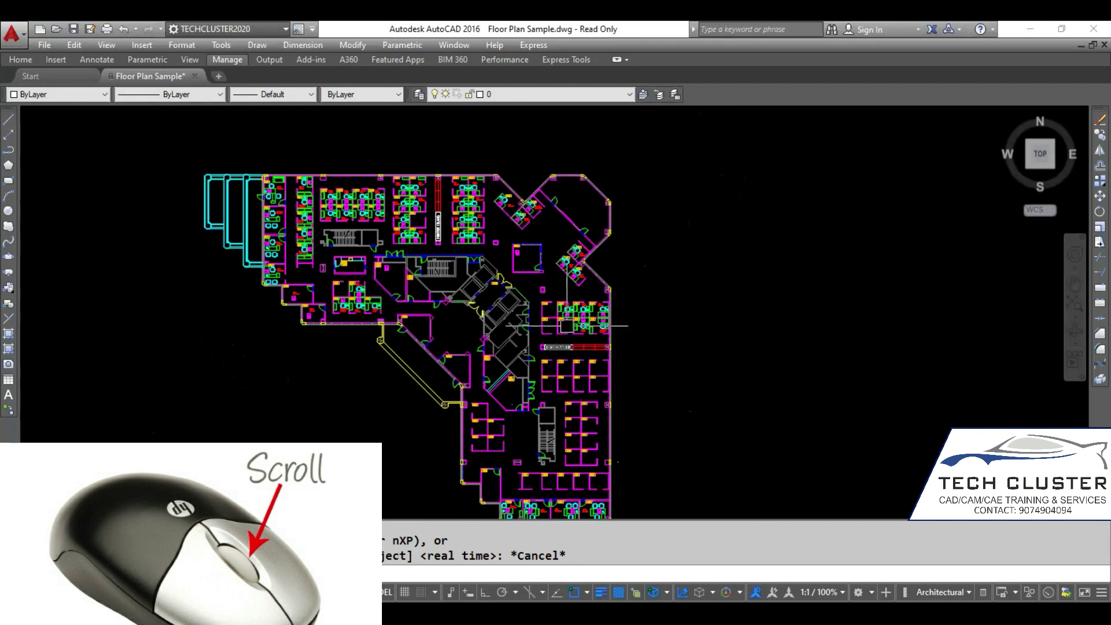
middle_click_drag(567, 286, 649, 293)
scroll(649, 294, "up", 5)
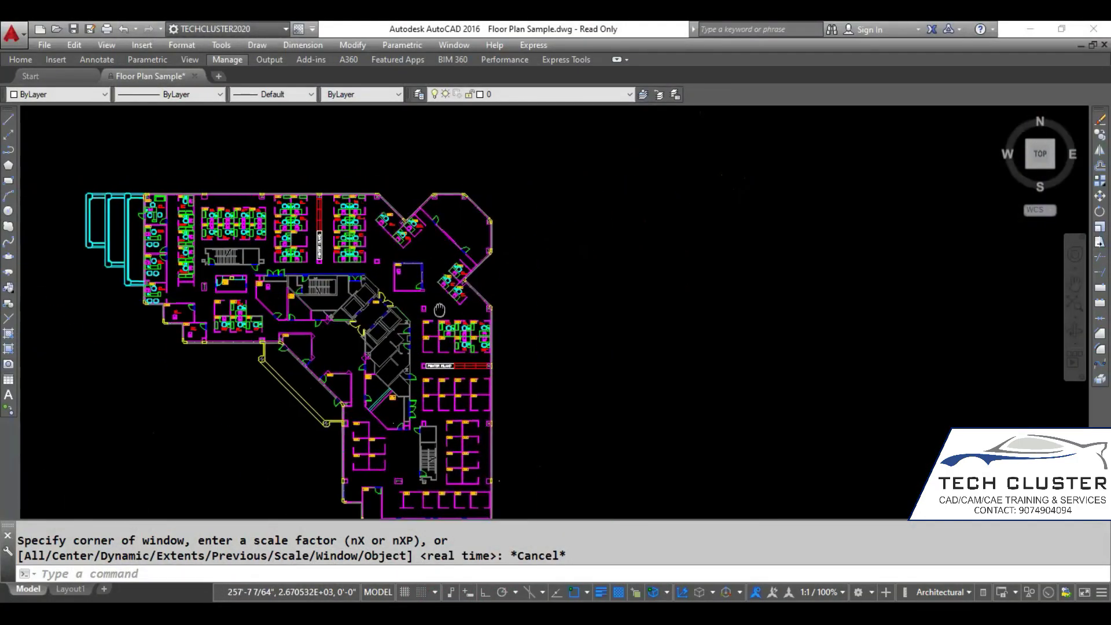
scroll(649, 293, "down", 3)
middle_click_drag(471, 277, 615, 258)
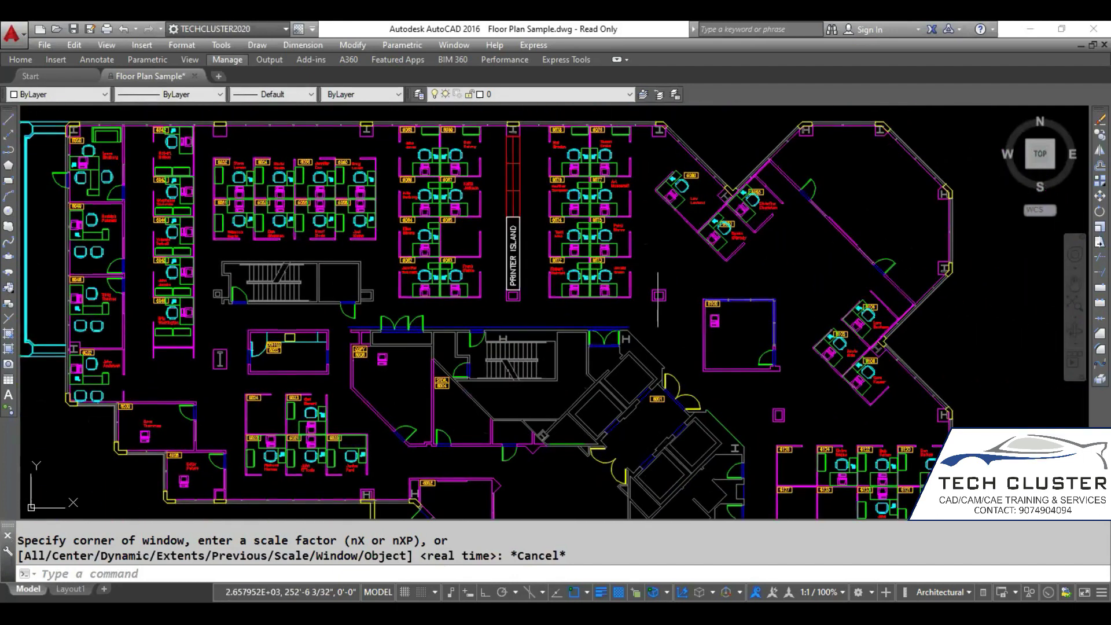
Examine cubicles 6052, 6054 and 6056 up close, moving over from the printer island area.
scroll(658, 263, "up", 3)
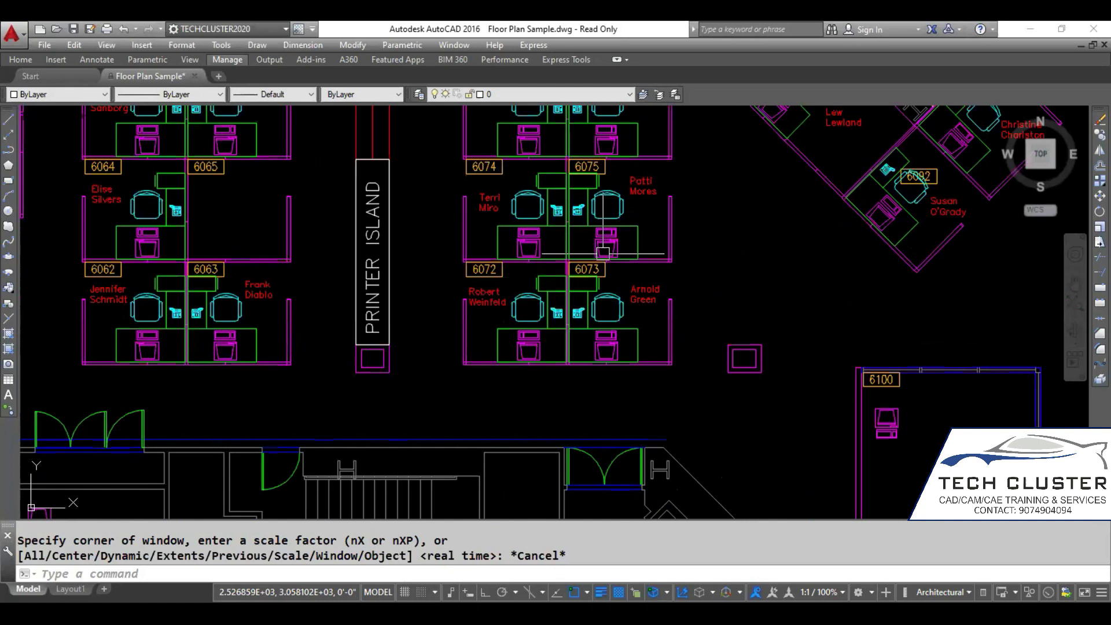
scroll(638, 264, "up", 1)
middle_click_drag(639, 264, 968, 408)
scroll(752, 345, "down", 1)
scroll(642, 253, "up", 3)
middle_click_drag(304, 289, 649, 335)
scroll(648, 335, "up", 2)
middle_click_drag(509, 330, 753, 340)
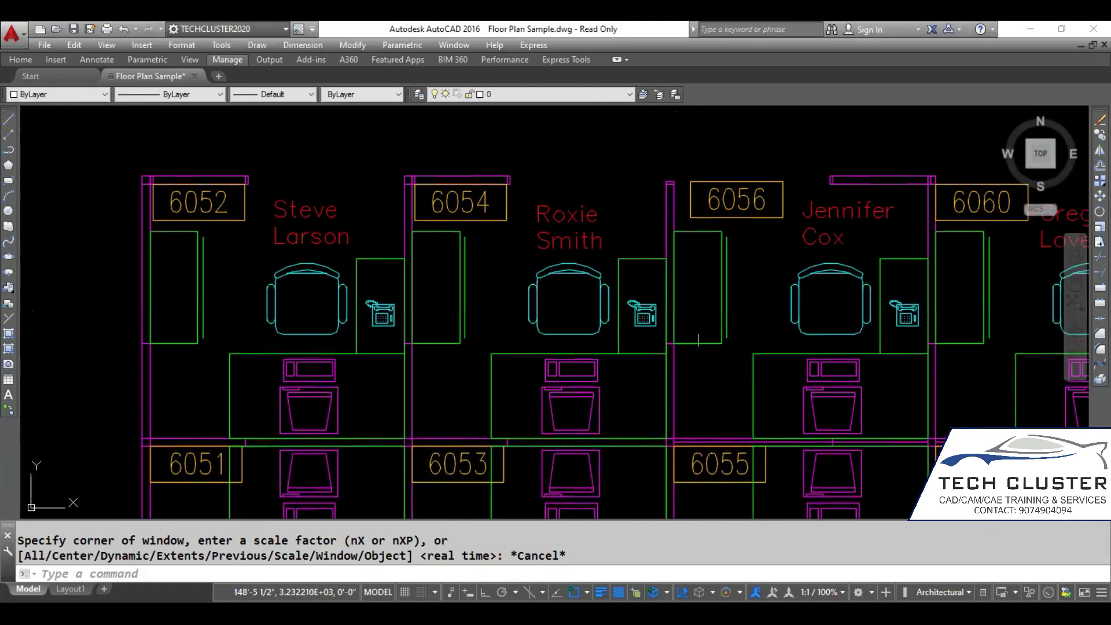
Examine cubicles 6062 and 6063 up close, moving over from the 6052 to 6060 row.
middle_click_drag(553, 167, 644, 193)
middle_click_drag(493, 155, 441, 132)
middle_click_drag(722, 169, 621, 160)
middle_click_drag(773, 186, 415, 145)
middle_click_drag(657, 211, 418, 110)
scroll(764, 260, "down", 4)
middle_click_drag(885, 342, 797, 259)
scroll(756, 350, "up", 5)
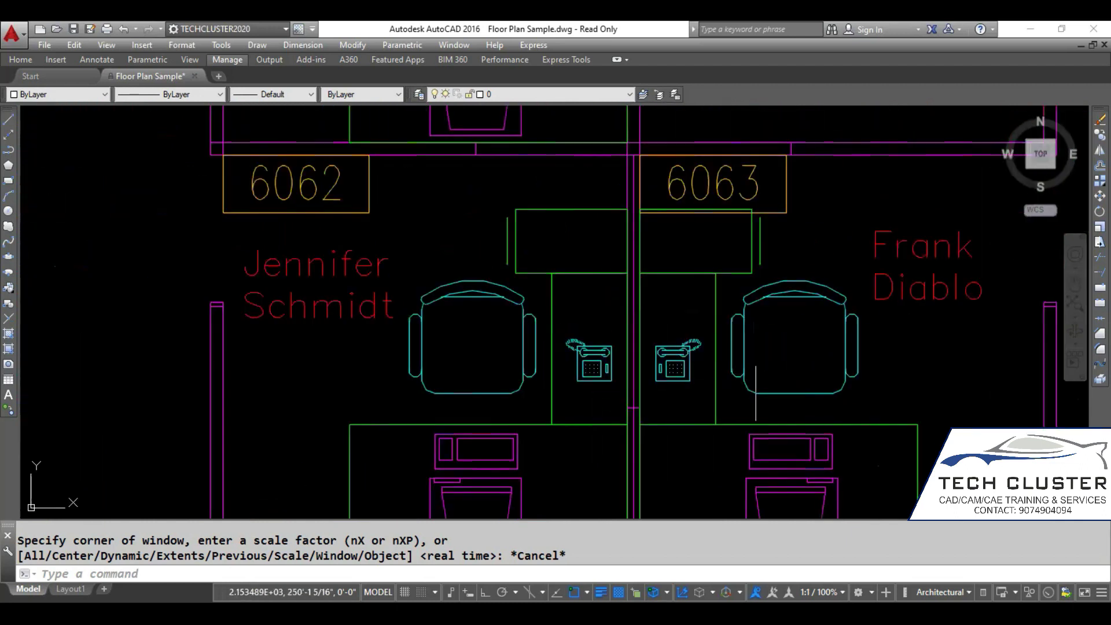
Magnify the chair in cubicle 6063 to examine its curved back, toggling the grid on and off.
scroll(758, 341, "up", 2)
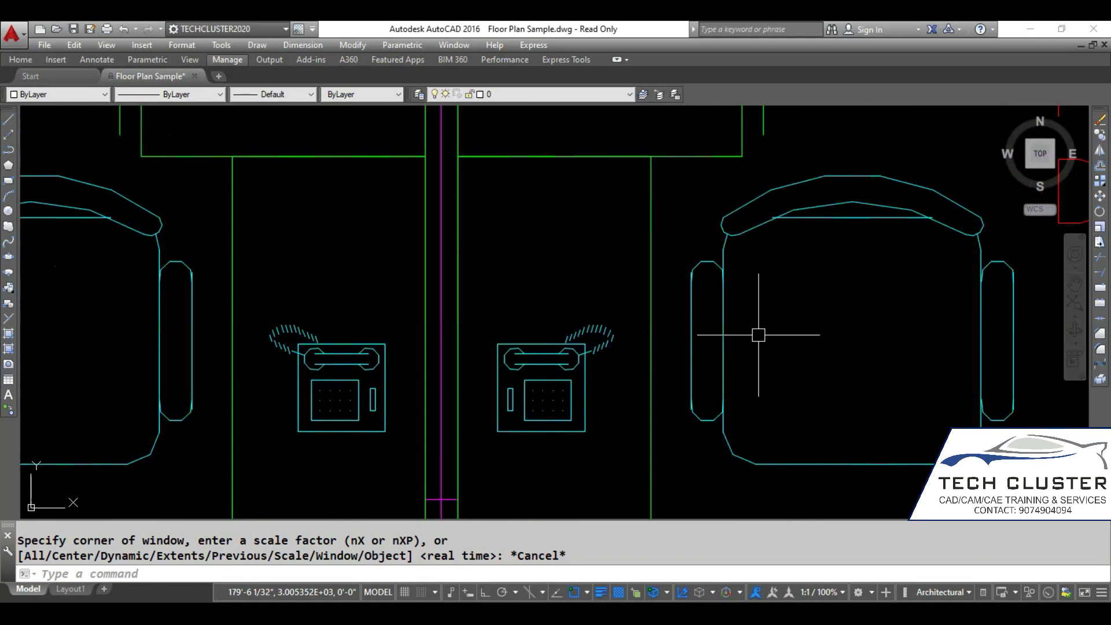
scroll(776, 268, "up", 2)
key("F7")
key("F7")
mouse_move(823, 206)
middle_mouse_down()
mouse_move(783, 240)
mouse_move(704, 248)
middle_mouse_up()
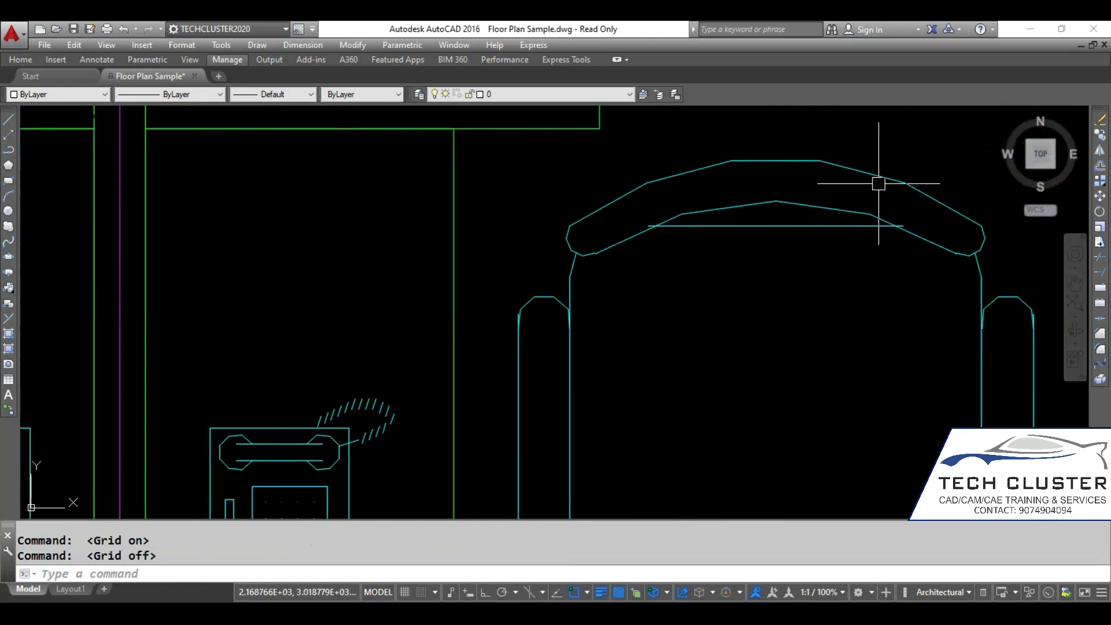
Bring the cubicle 6063 phone and chair together into view and regenerate the model with the REGEN command.
middle_click_drag(361, 442, 470, 386)
left_click(516, 445)
left_click(504, 427)
left_click(502, 423)
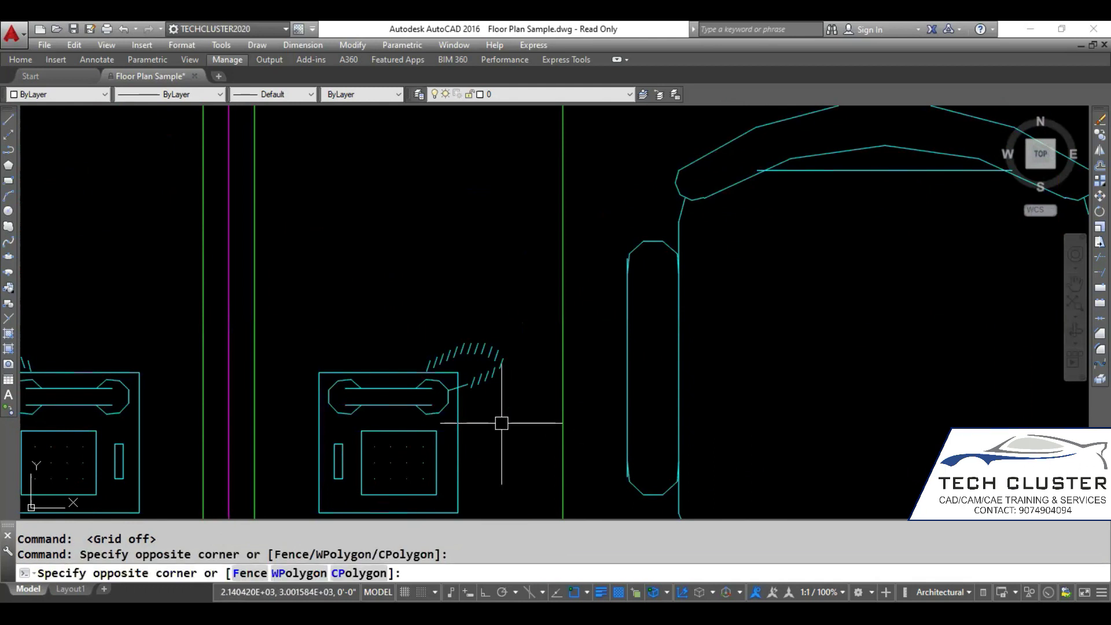
left_click(501, 422)
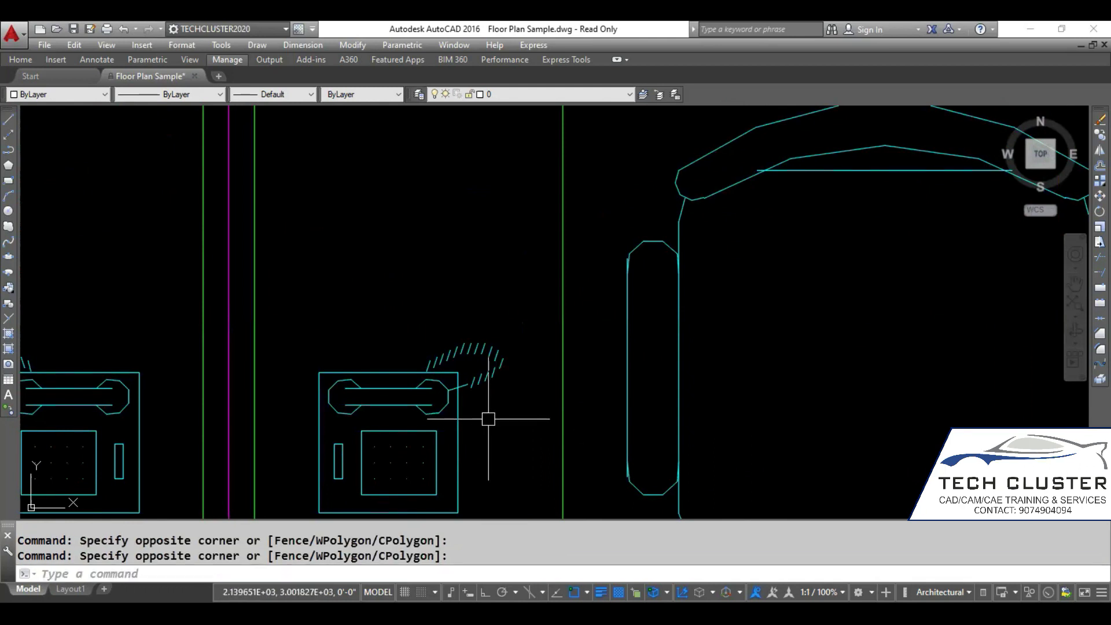
type("re")
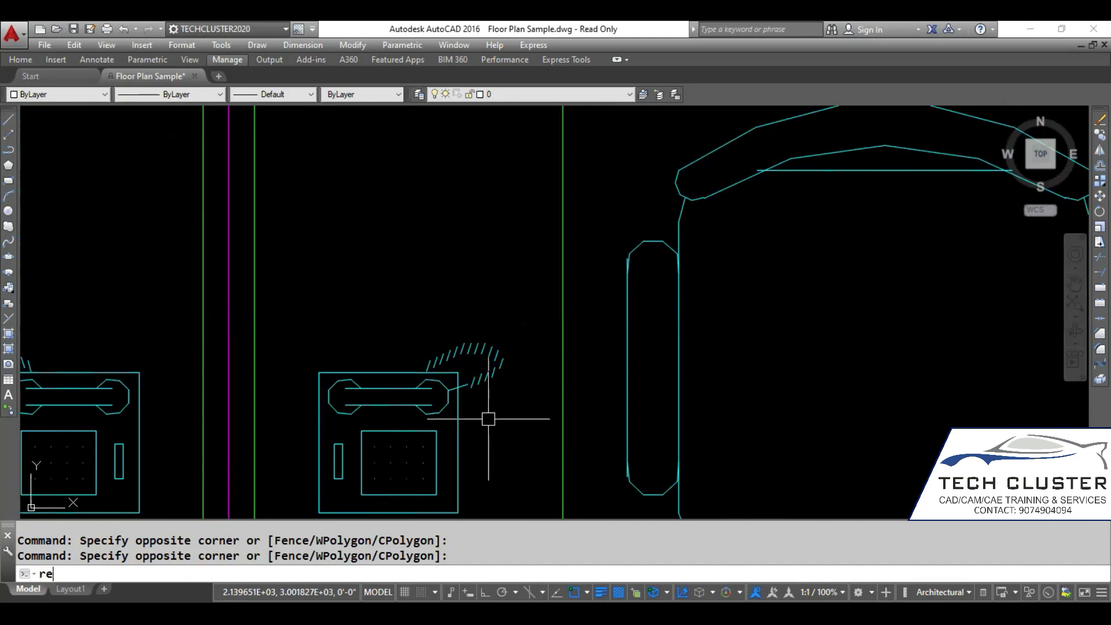
key("Return")
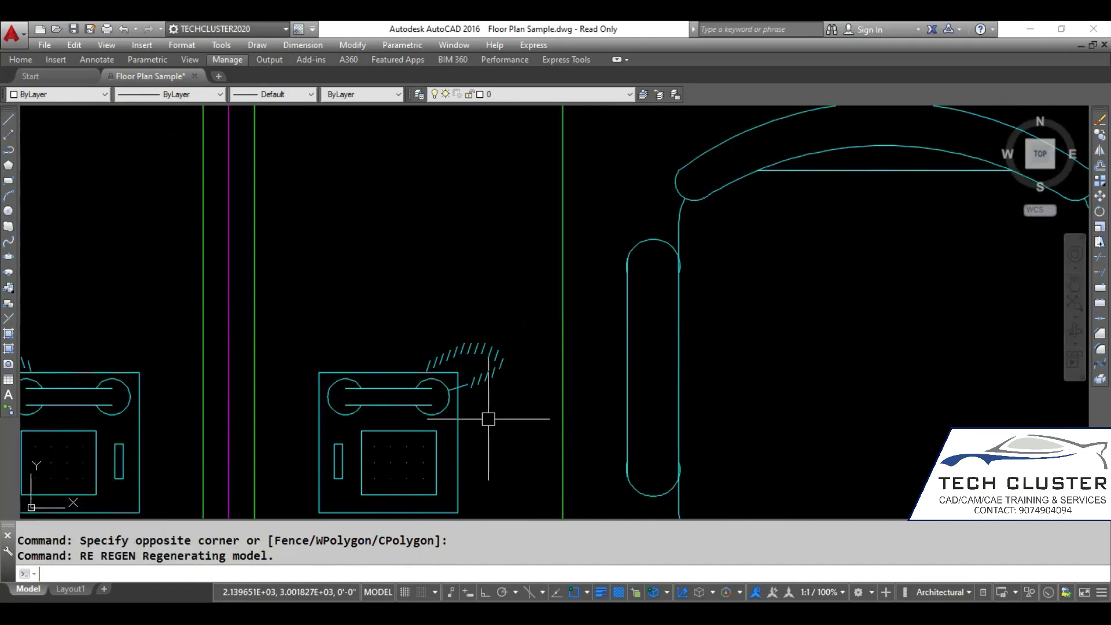
Examine the regenerated curves of the chairs and desk phones in cubicles 6062 and 6063 at several magnifications.
middle_click_drag(838, 231, 783, 280)
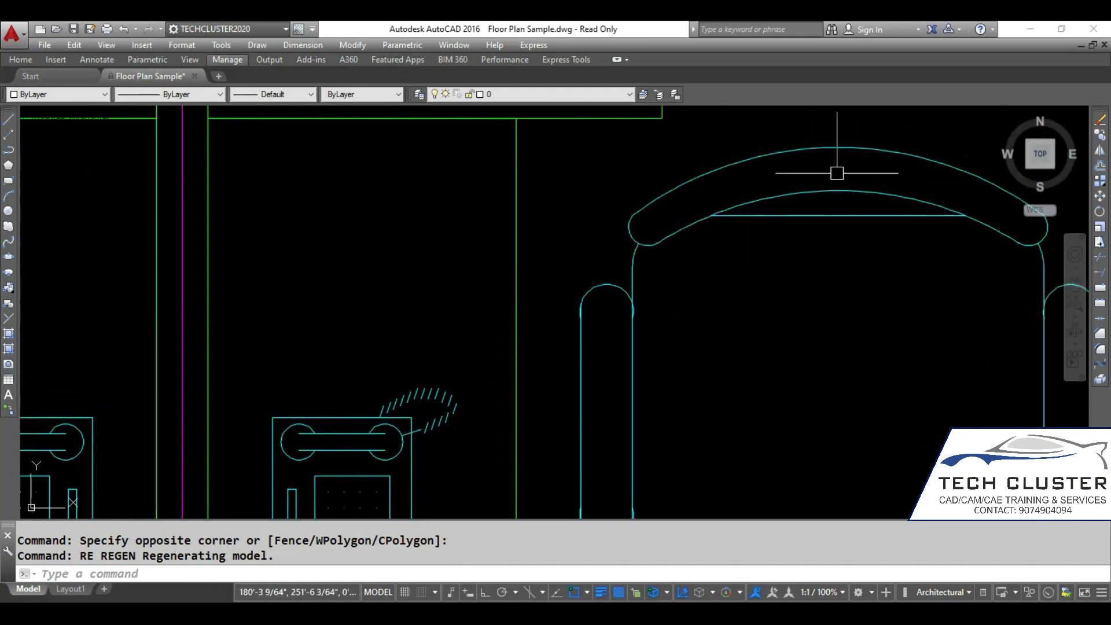
left_click(845, 354)
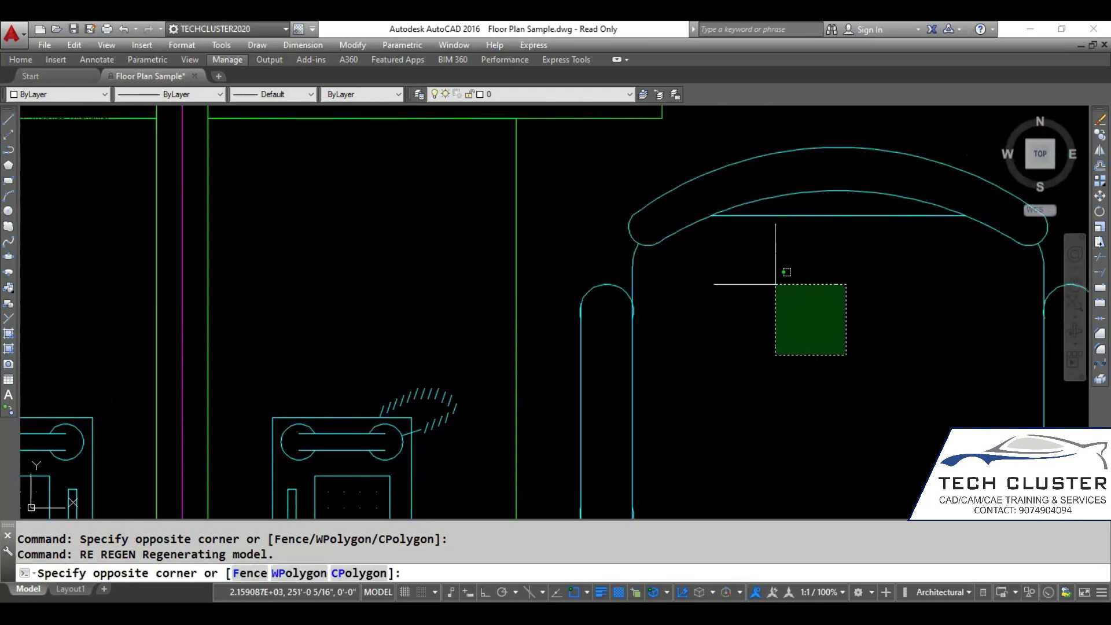
left_click(782, 282)
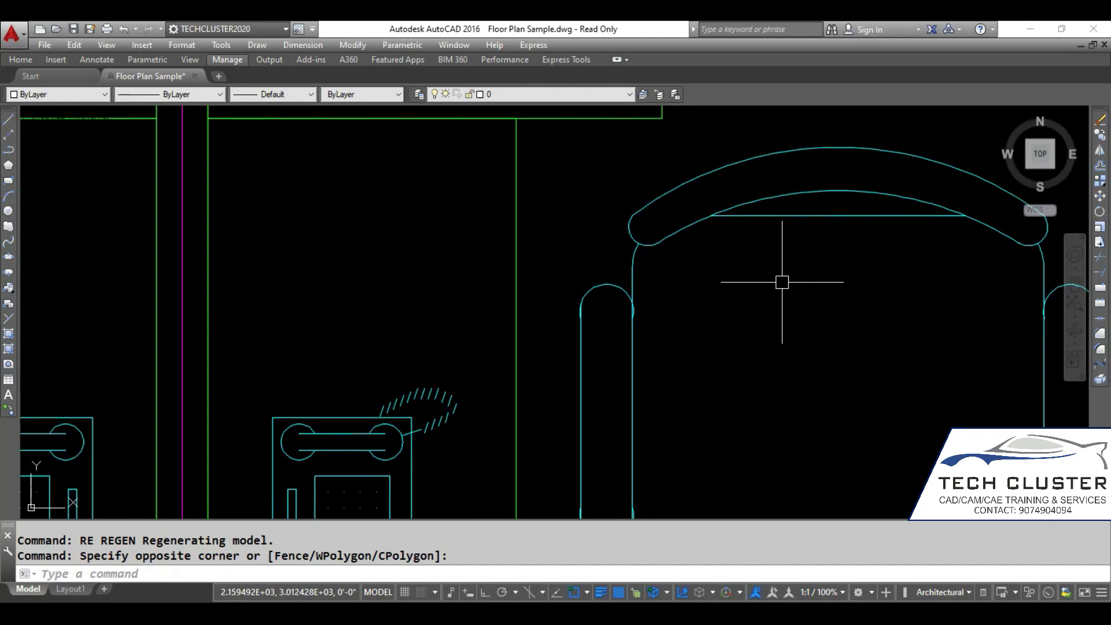
scroll(736, 295, "down", 4)
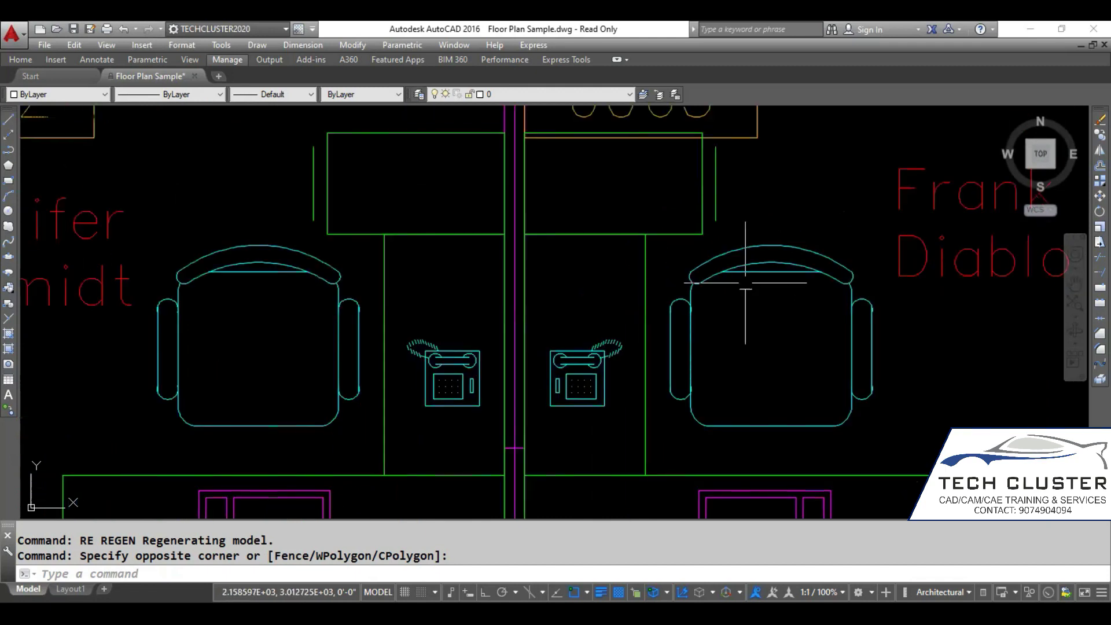
scroll(591, 342, "up", 4)
scroll(709, 399, "down", 4)
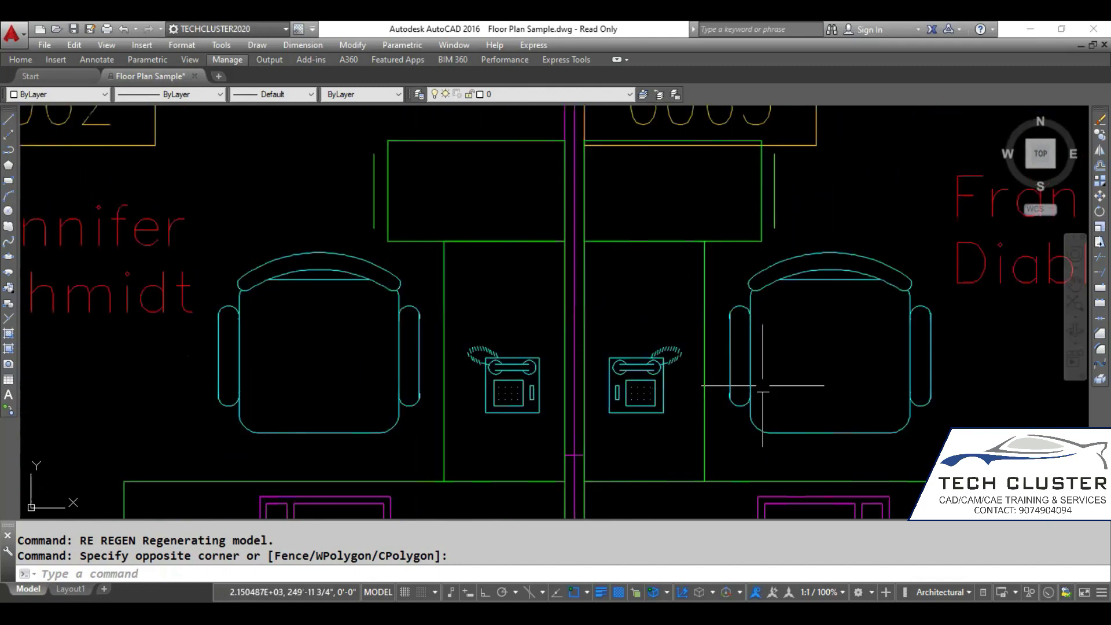
middle_click_drag(810, 373, 630, 355)
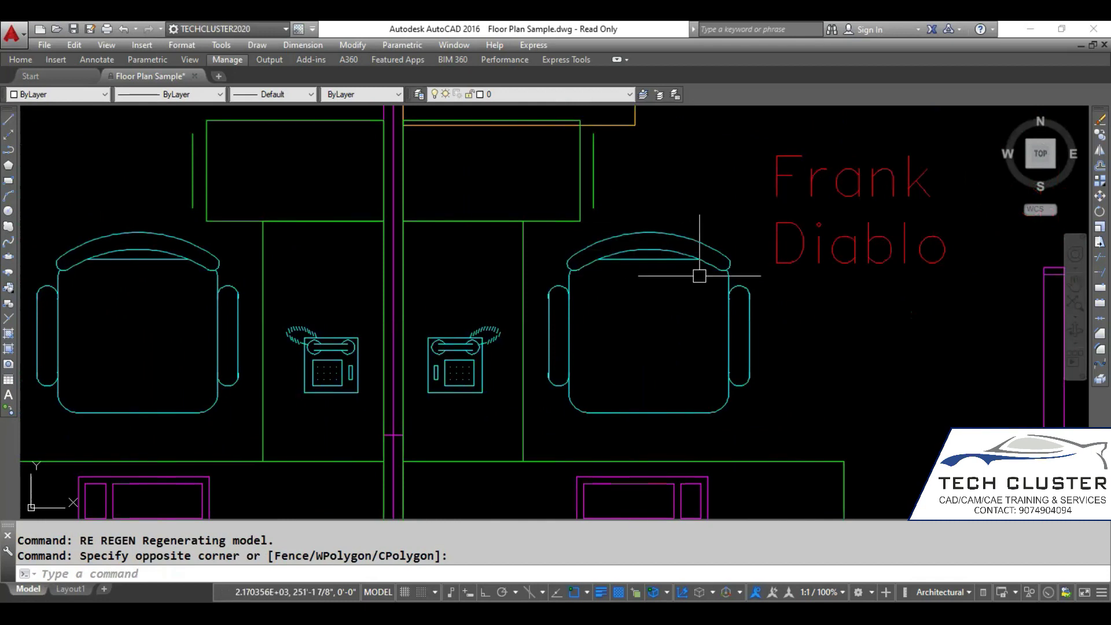
scroll(510, 289, "up", 5)
left_click(479, 186)
left_click(491, 190)
scroll(491, 190, "down", 4)
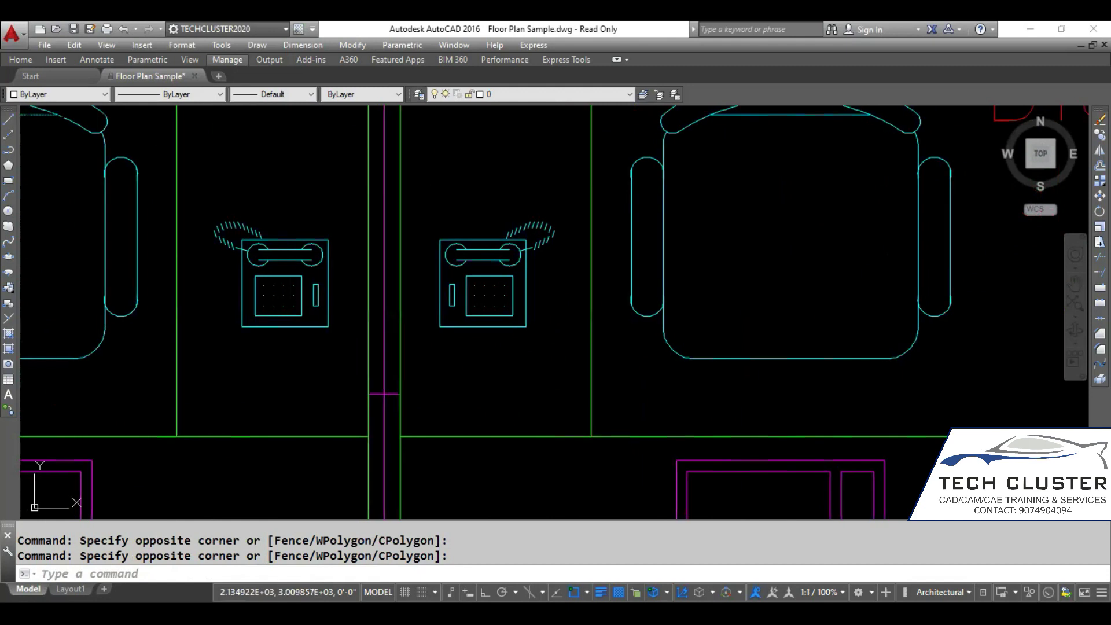
scroll(551, 229, "up", 1)
left_click(551, 229)
left_click(510, 189)
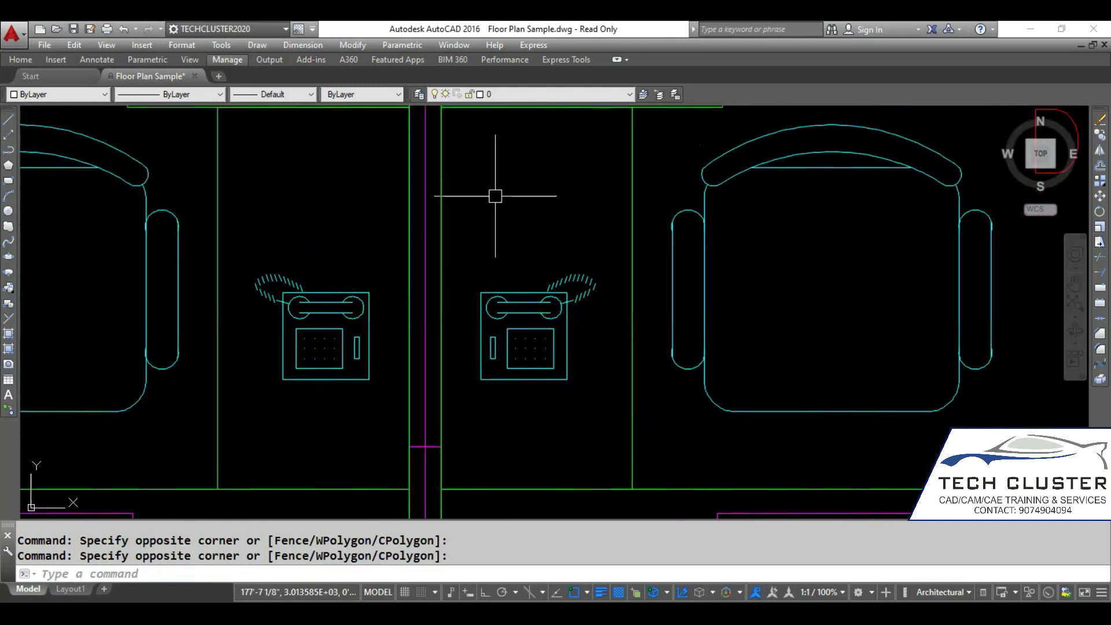
Fit the entire drawing into the viewport from the phone close-up with Zoom Extents.
type("z")
key("Return")
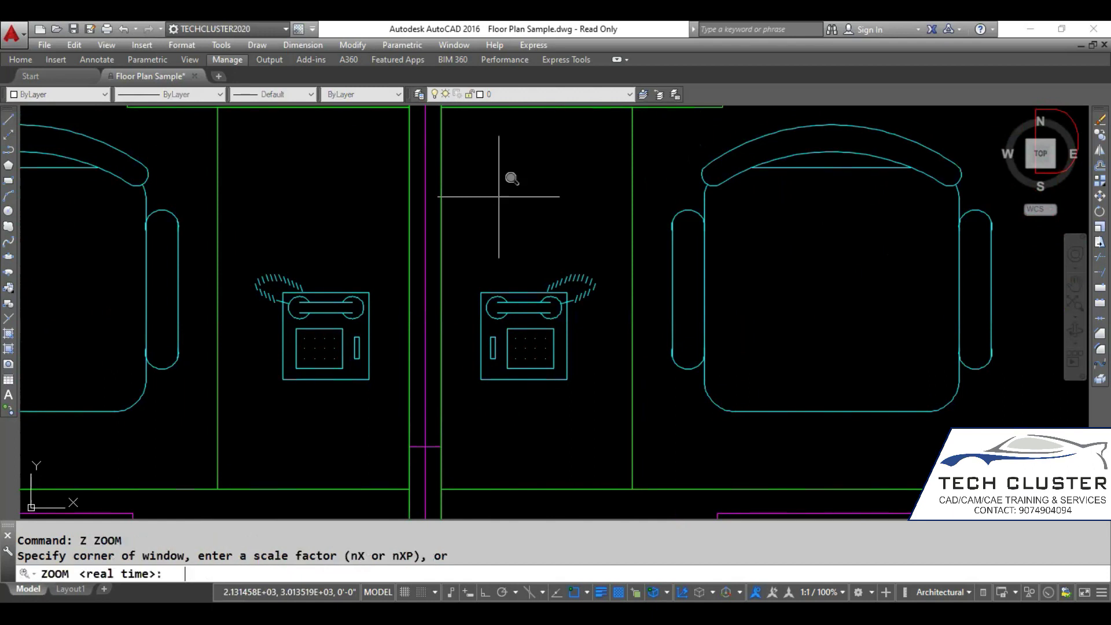
type("e")
key("Return")
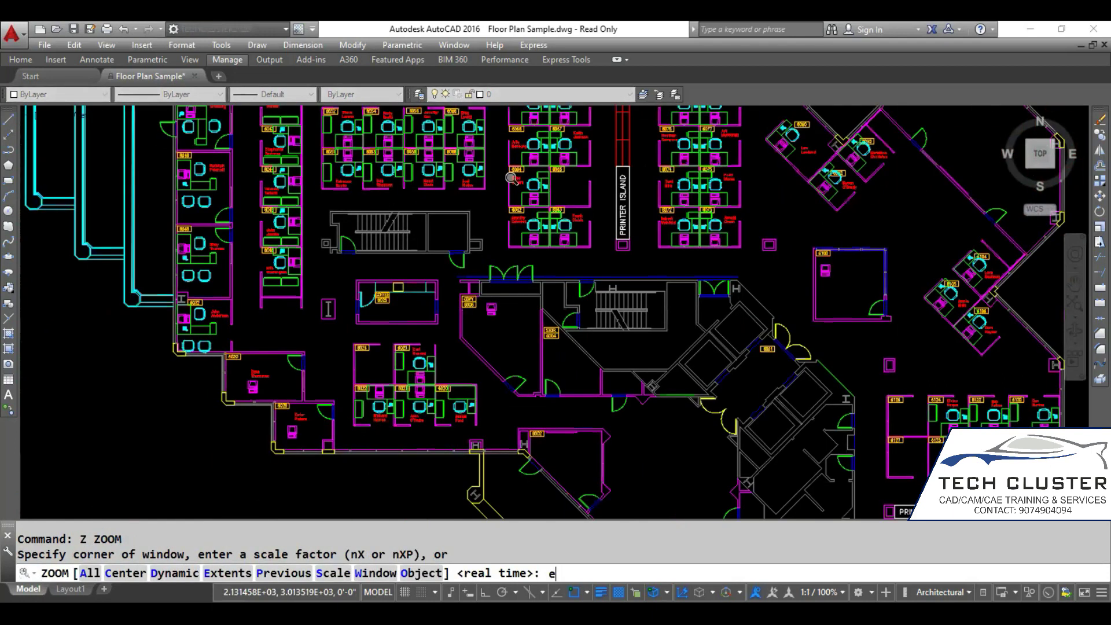
Magnify the chair in cubicle 6122 to examine its curved back and armrests.
scroll(638, 170, "up", 10)
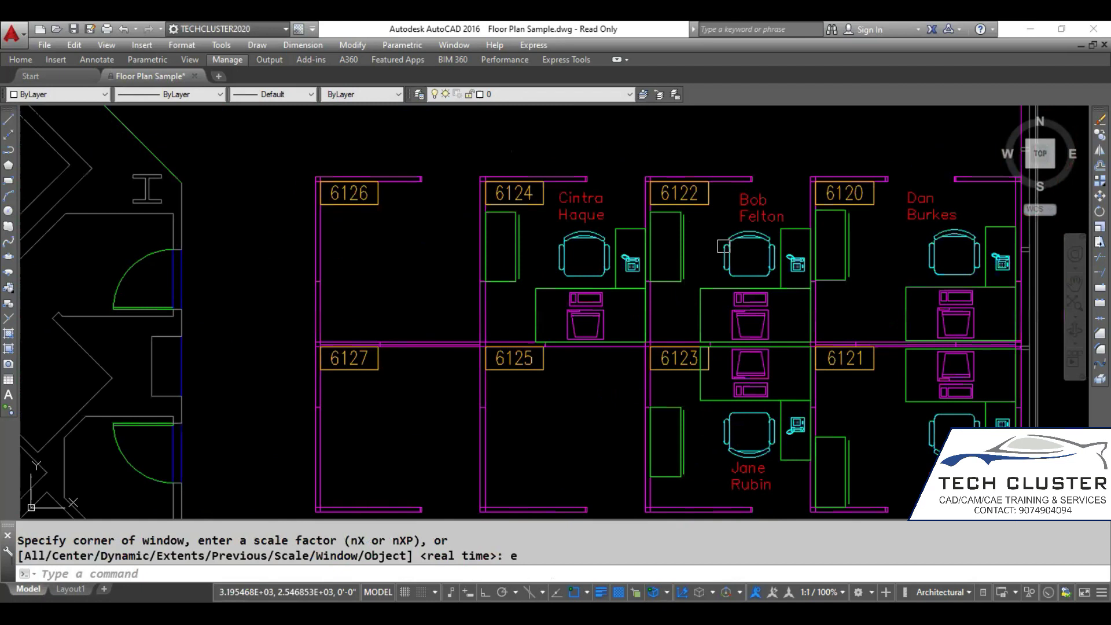
scroll(640, 321, "up", 6)
scroll(774, 303, "down", 4)
scroll(763, 296, "down", 3)
scroll(724, 301, "up", 4)
left_click(886, 339)
Shrink the view with the Zoom command's Scale option, using a tiny factor of a decimal point, dozens of zeros and 1.
type("z")
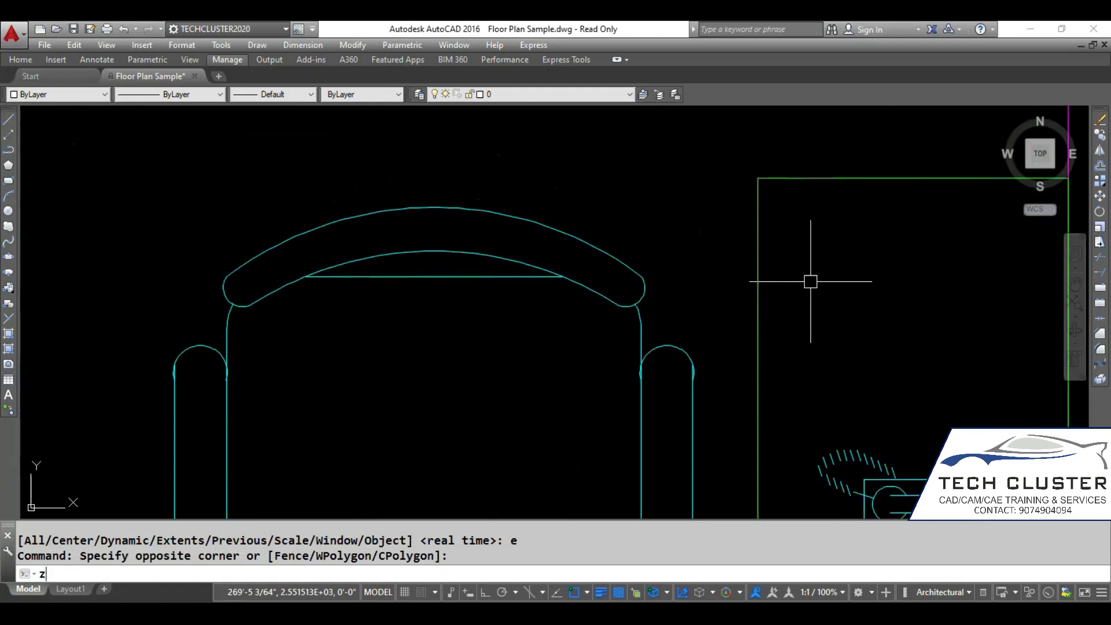
key("Return")
key("Return")
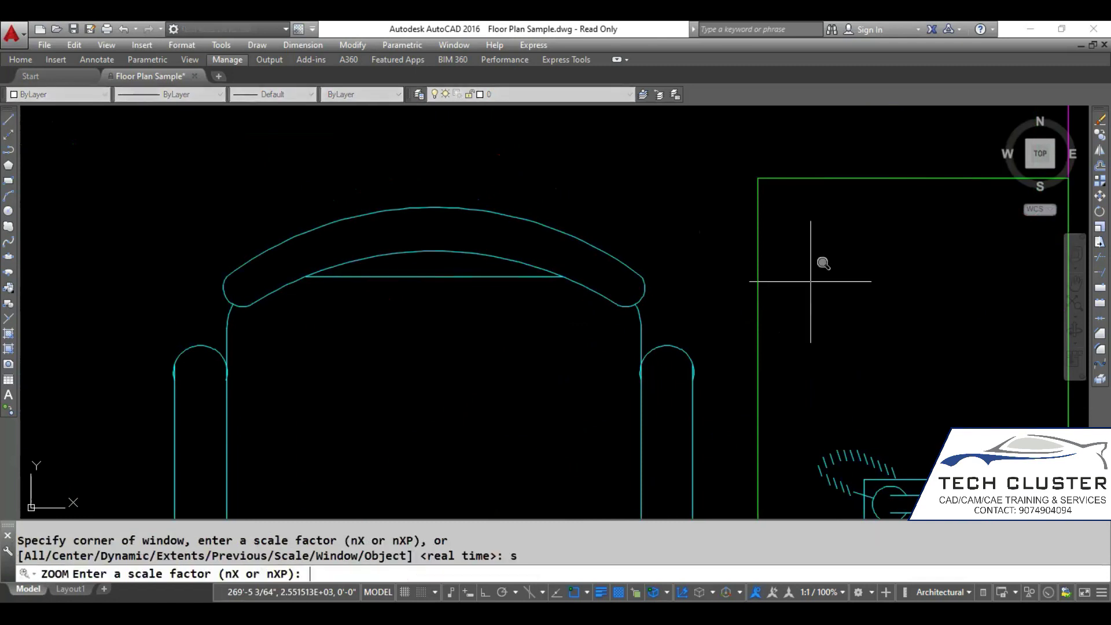
type(".0000000000000000000000000000000000001")
key("Return")
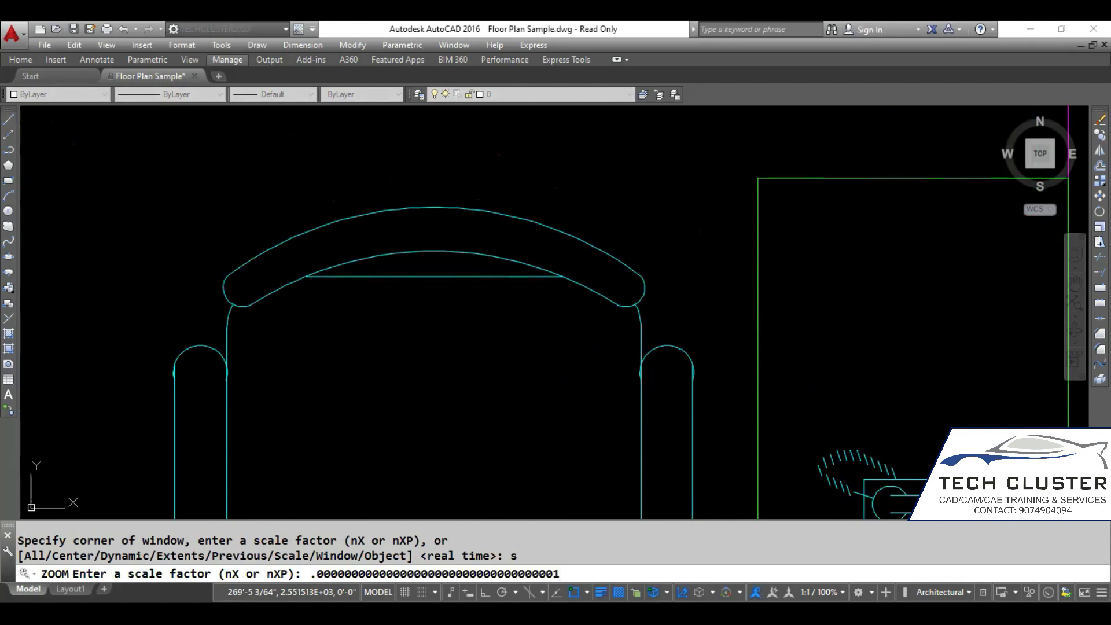
Recover the floor plan with Zoom Extents and magnify the staircase area below cubicles 6062 to 6073.
type("z")
key("Return")
type("e")
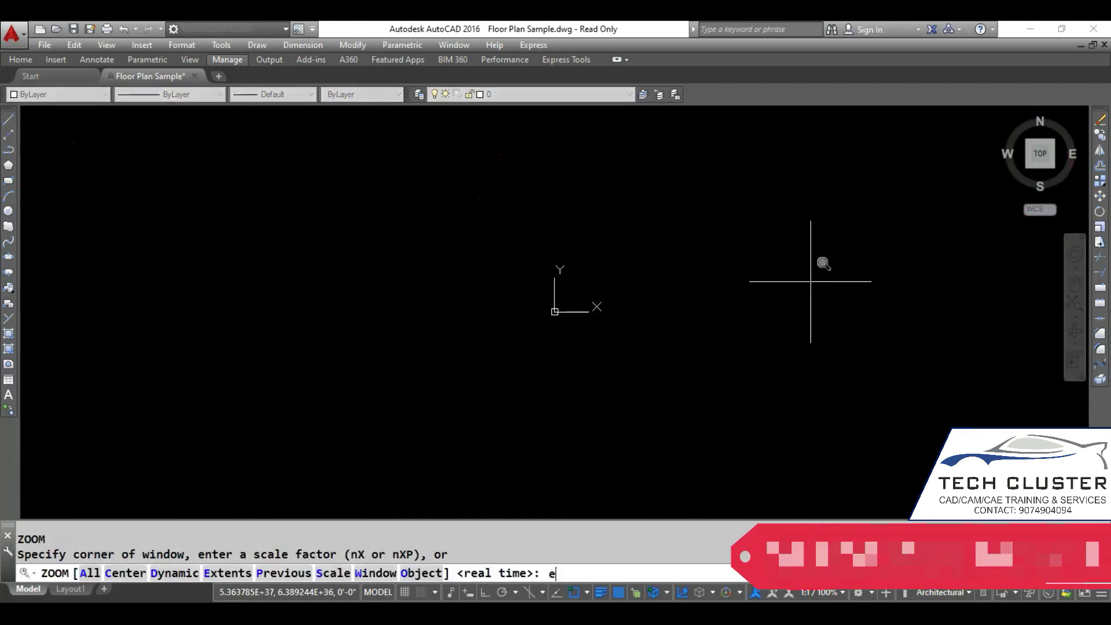
key("Return")
scroll(636, 172, "up", 10)
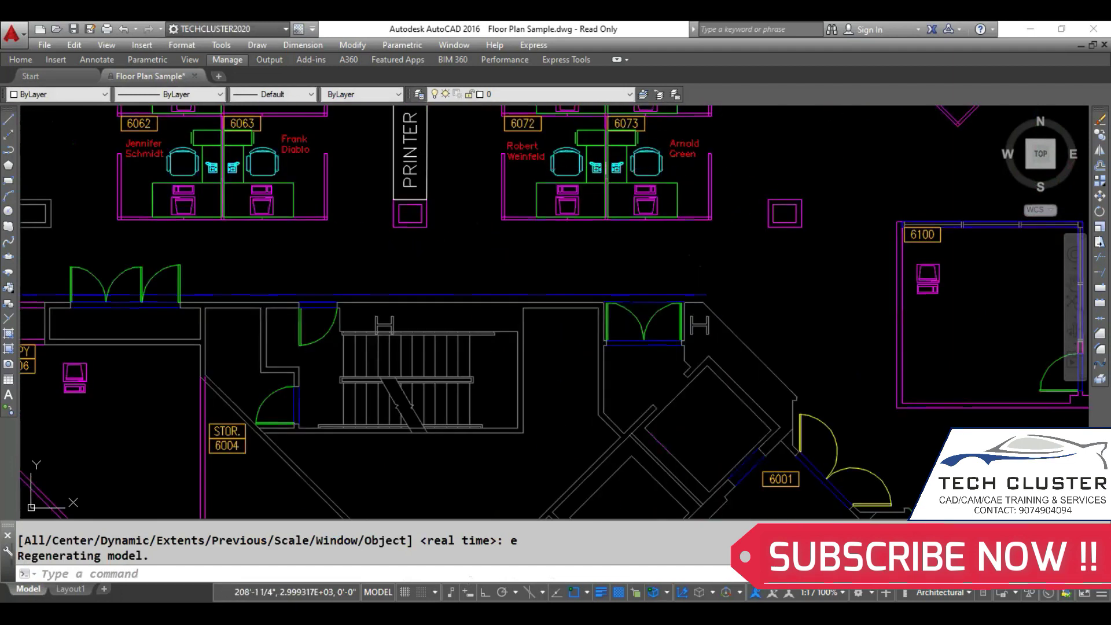
Magnify the chairs and desk phones of cubicles 6072 and 6073 to examine their curved outlines.
middle_click_drag(636, 171, 447, 241)
scroll(516, 248, "down", 3)
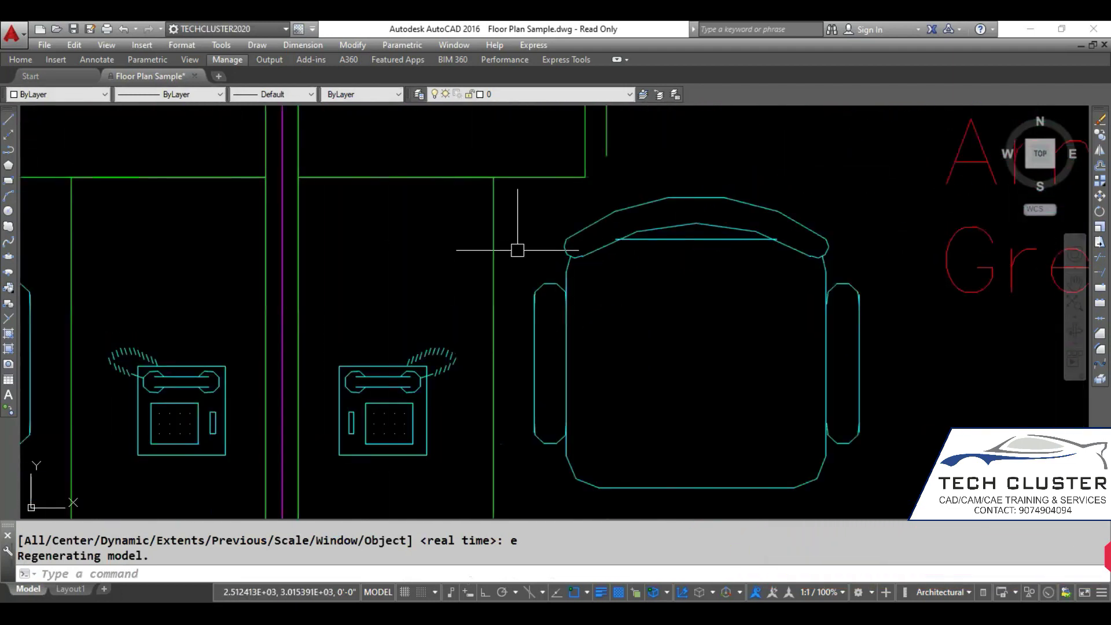
scroll(660, 217, "up", 2)
middle_click_drag(370, 422, 671, 285)
scroll(551, 404, "down", 2)
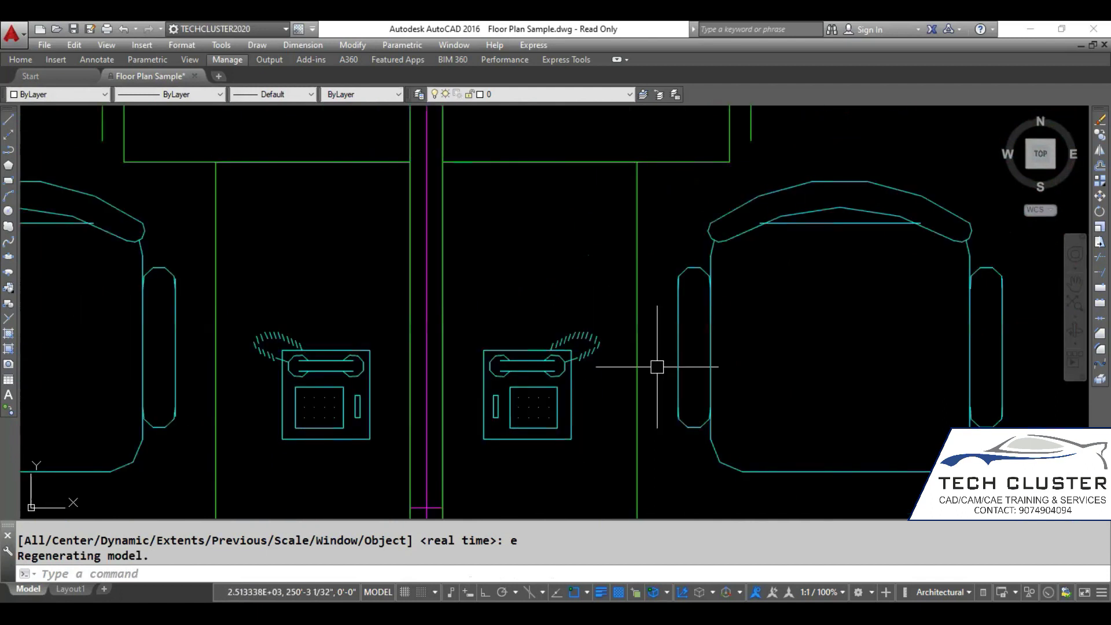
Regenerate the floor plan with REGEN and inspect the curves of the chair and phones up close.
middle_click_drag(656, 368, 522, 406)
left_click(684, 379)
left_click(656, 348)
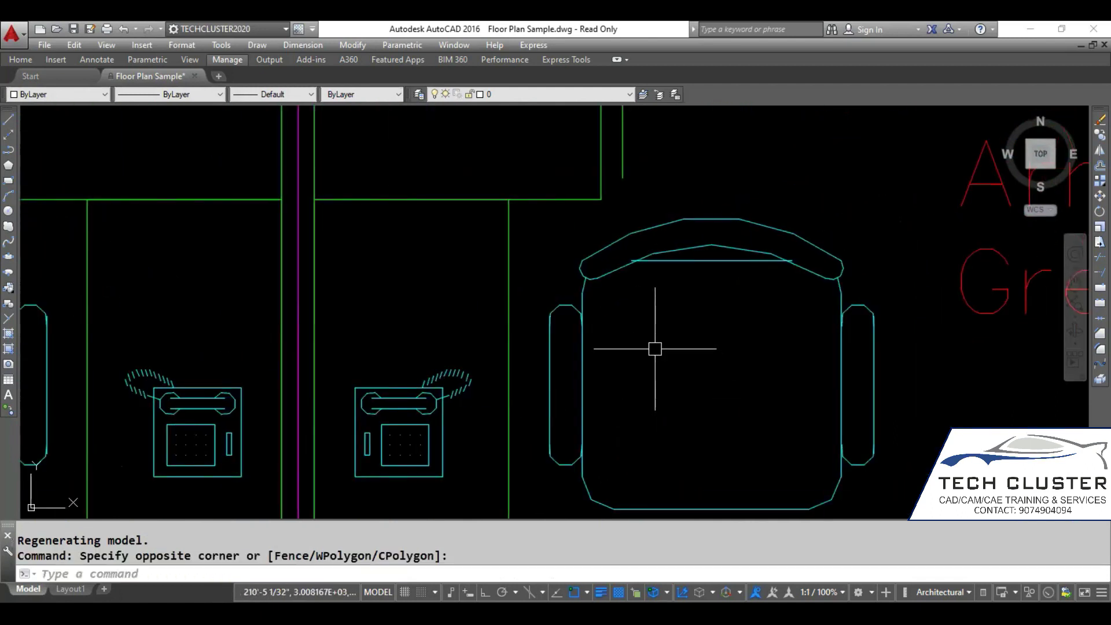
type("re")
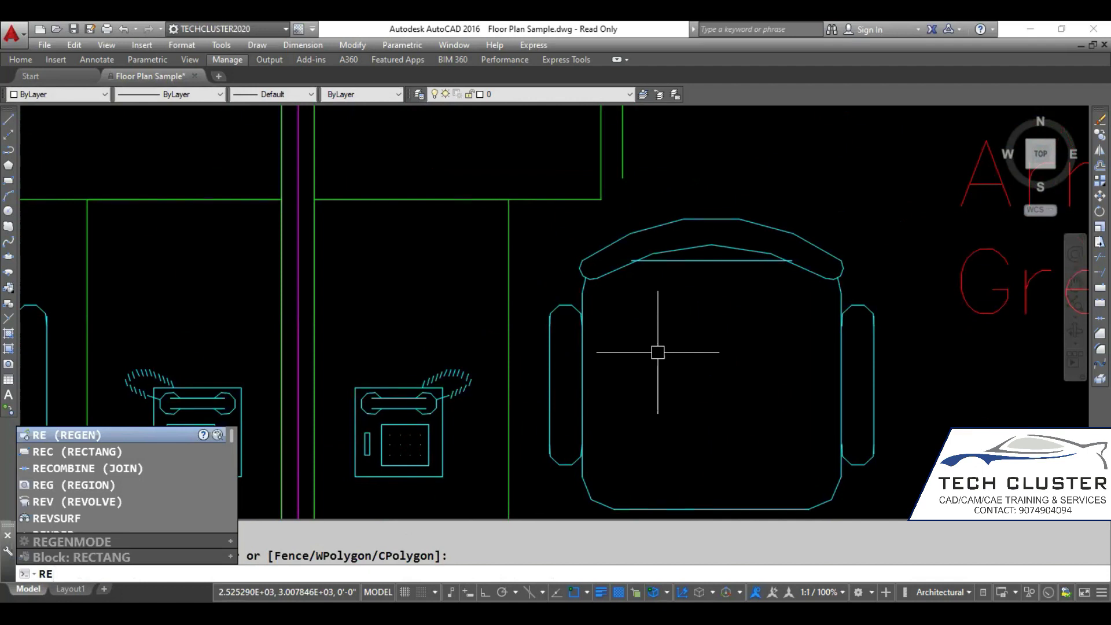
key("Return")
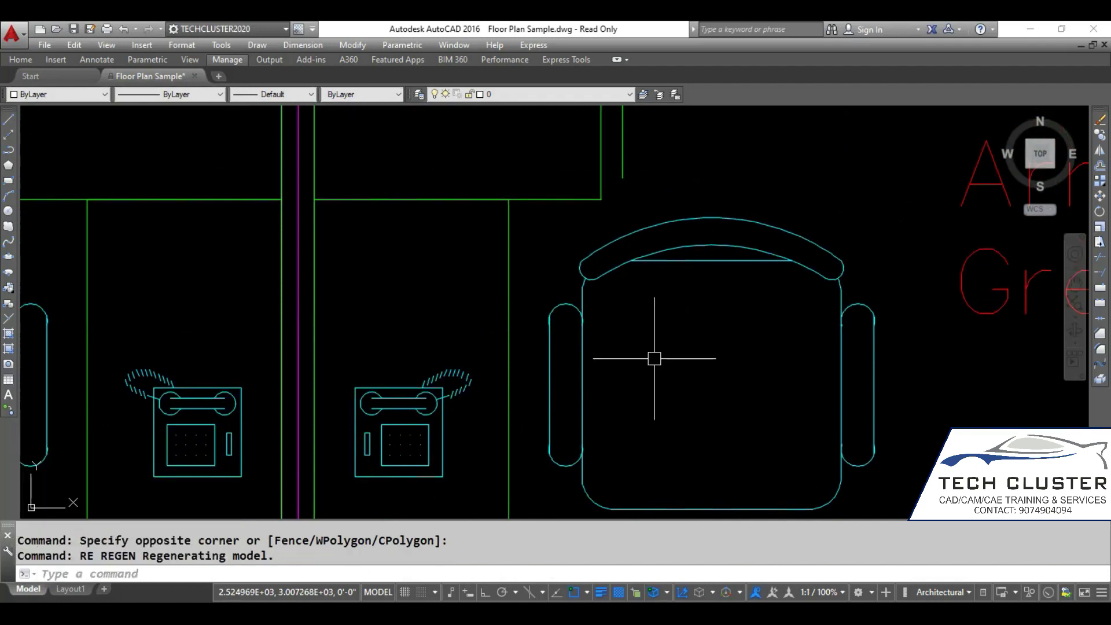
scroll(484, 377, "up", 2)
left_click(466, 278)
left_click(458, 233)
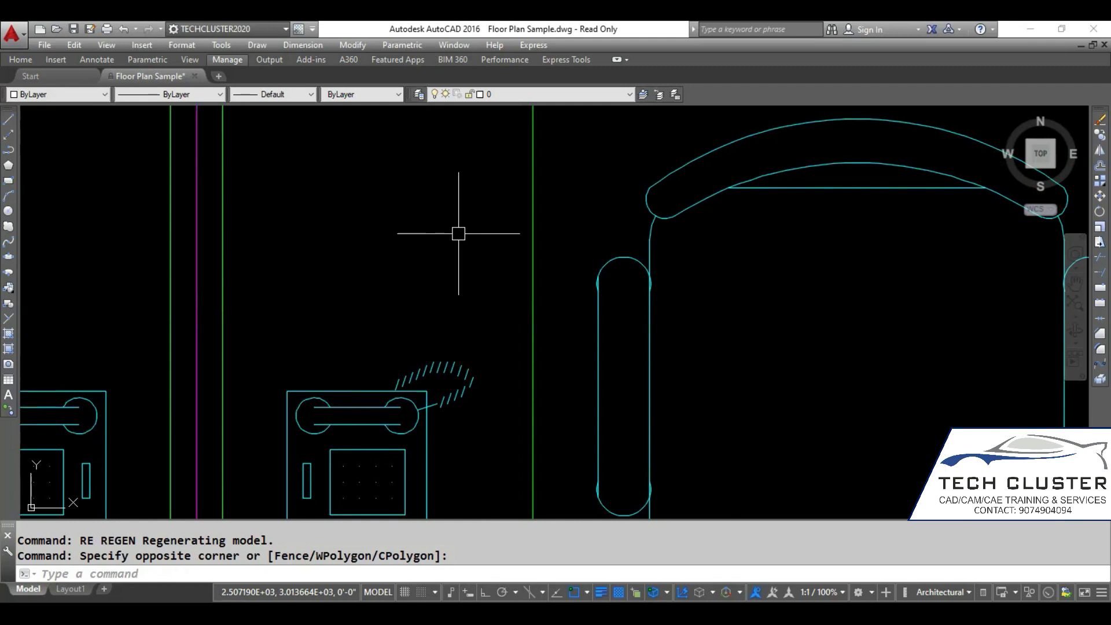
scroll(470, 287, "down", 2)
left_click(460, 261)
left_click(423, 248)
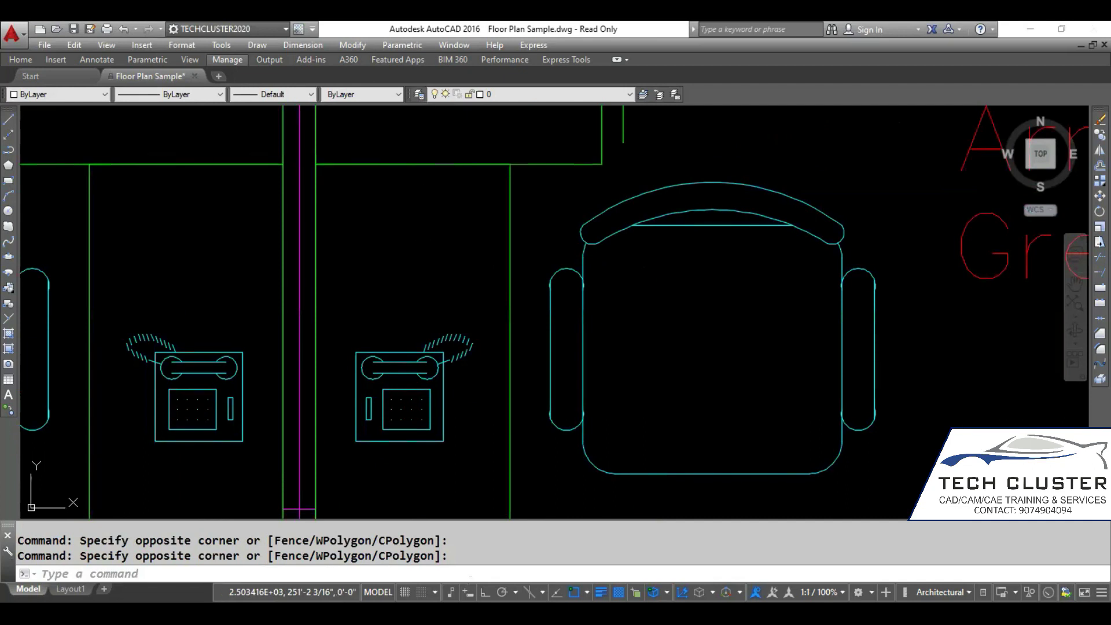
Create a new drawing from scratch with the Metric default settings.
key("ctrl+n")
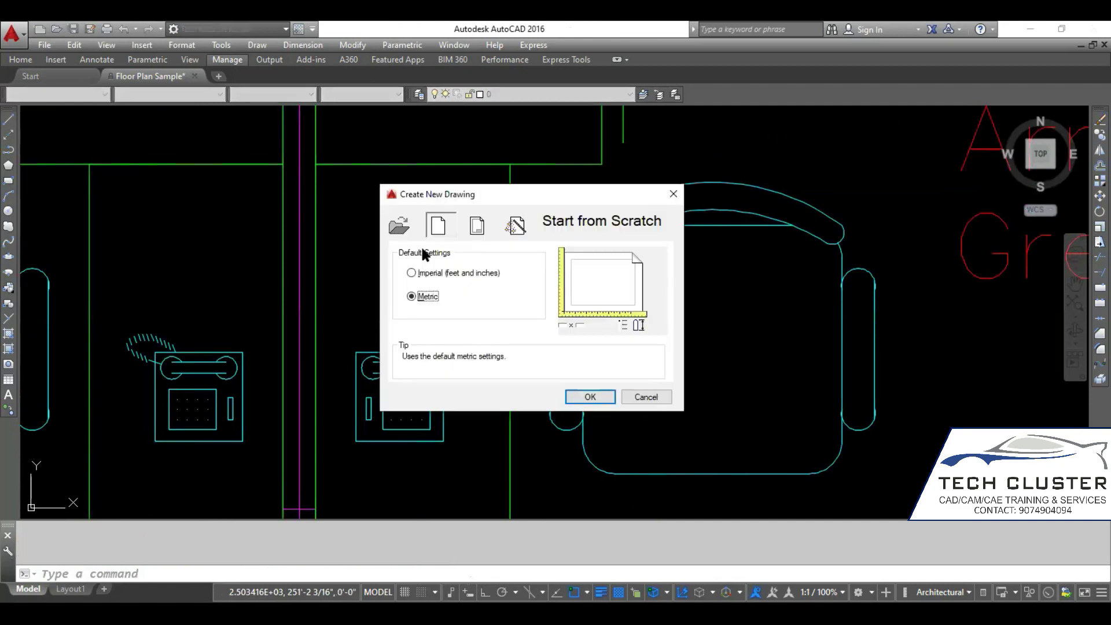
key("Return")
left_click(435, 286)
left_click(397, 263)
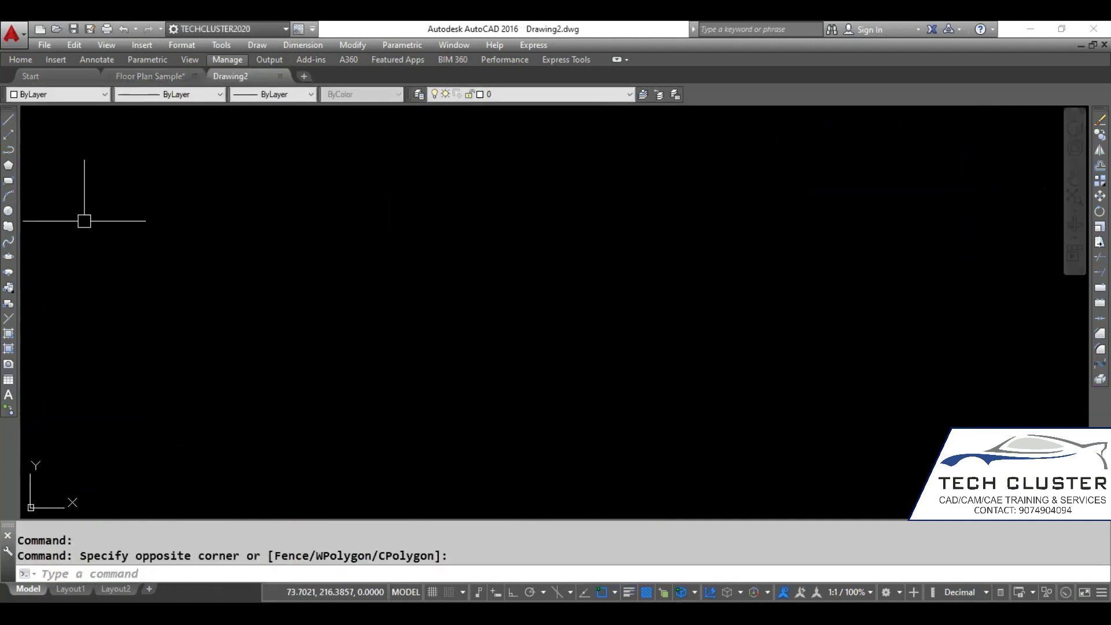
Draw three circles side by side in the empty drawing, the second about 2.4 and the third about 2.5 in radius.
left_click(9, 212)
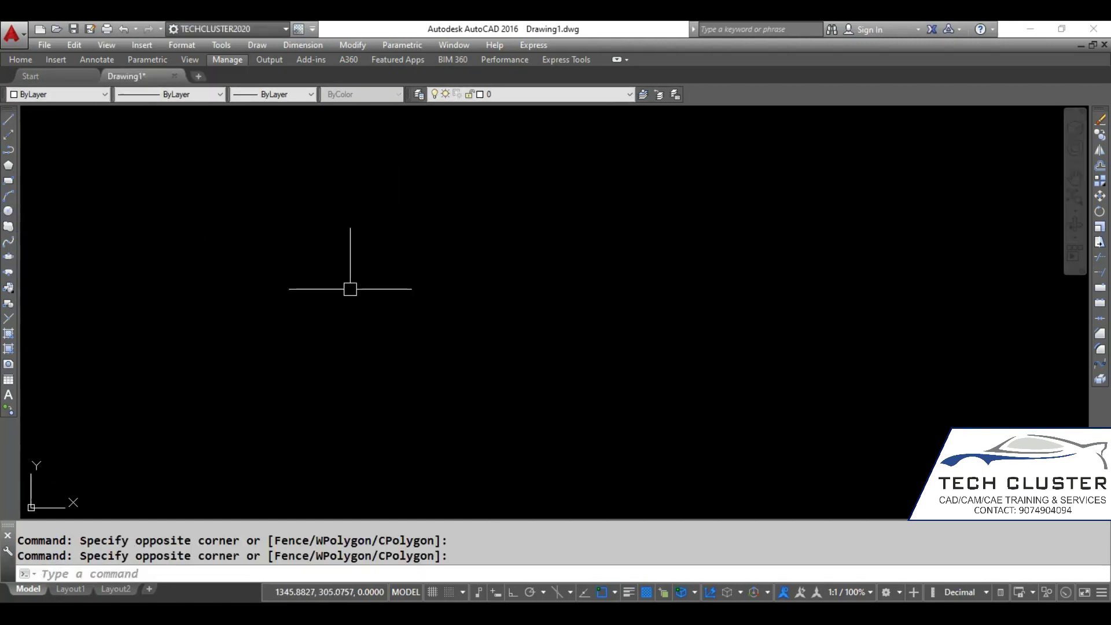
left_click(350, 288)
left_click(293, 241)
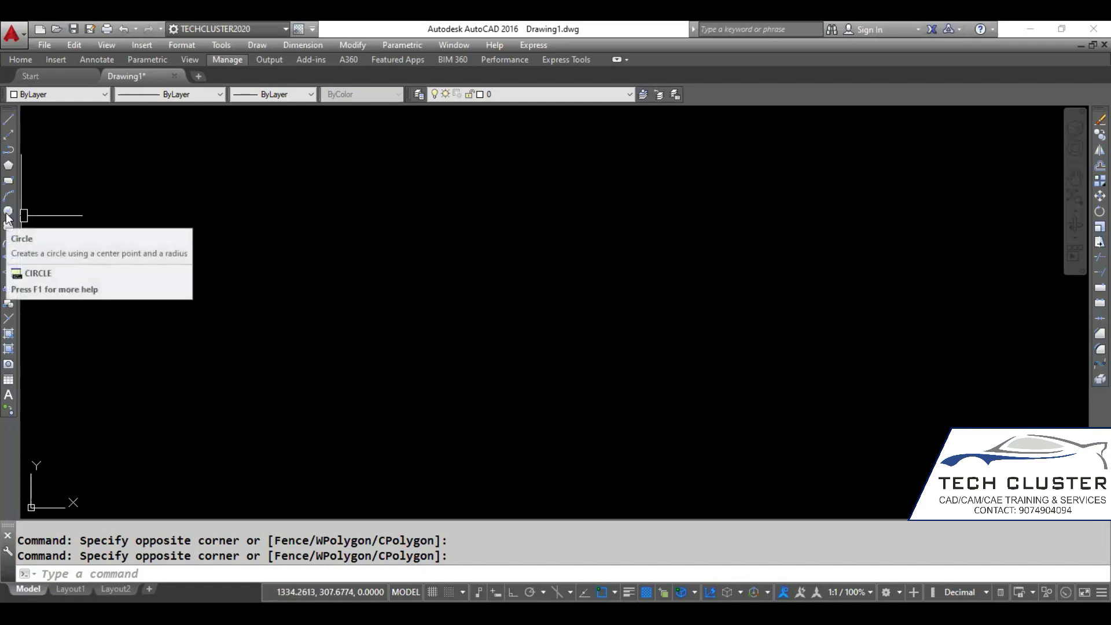
type("C")
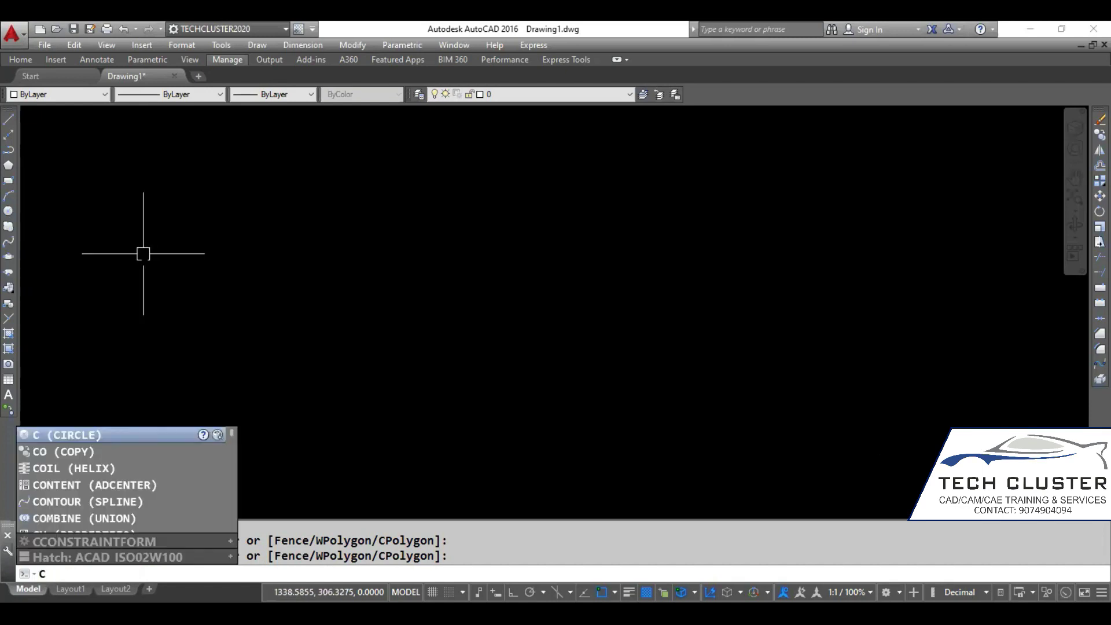
key("Return")
left_click(244, 295)
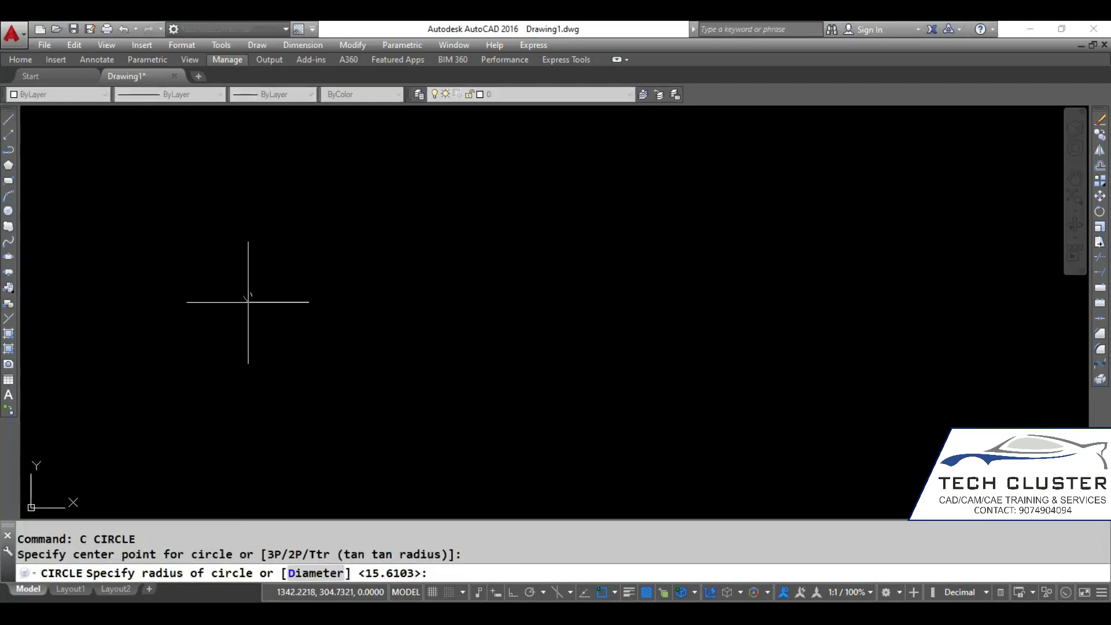
left_click(318, 332)
key("Return")
left_click(463, 328)
key("Return")
left_click(606, 264)
left_click(632, 331)
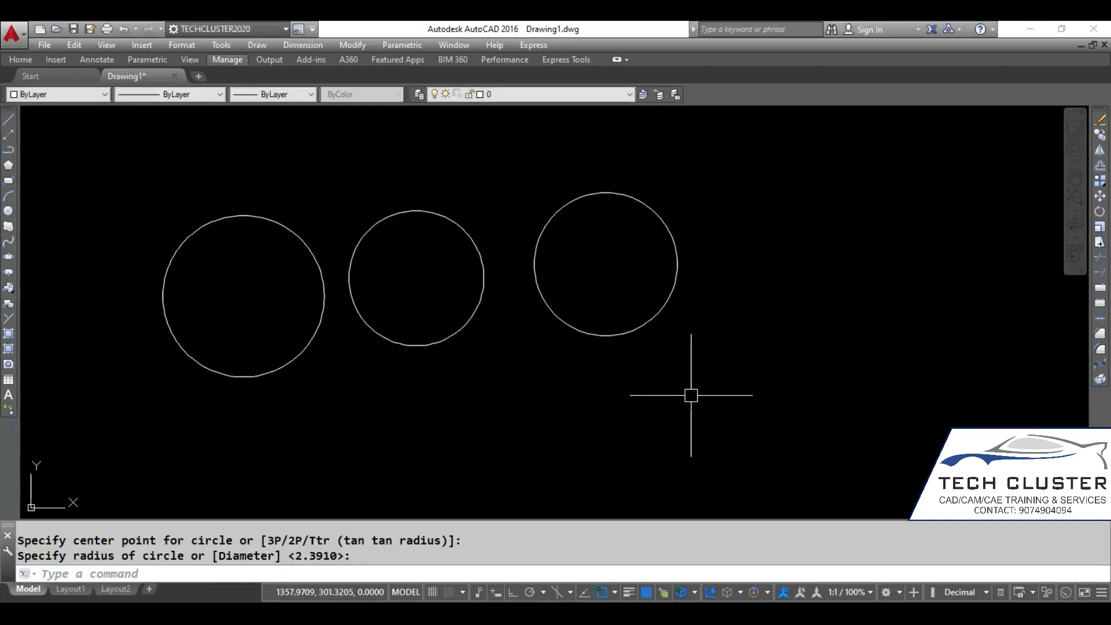
Set the circle zoom percent to 2 with VIEWRES, accepting fast zooms.
type("viewers")
key("Return")
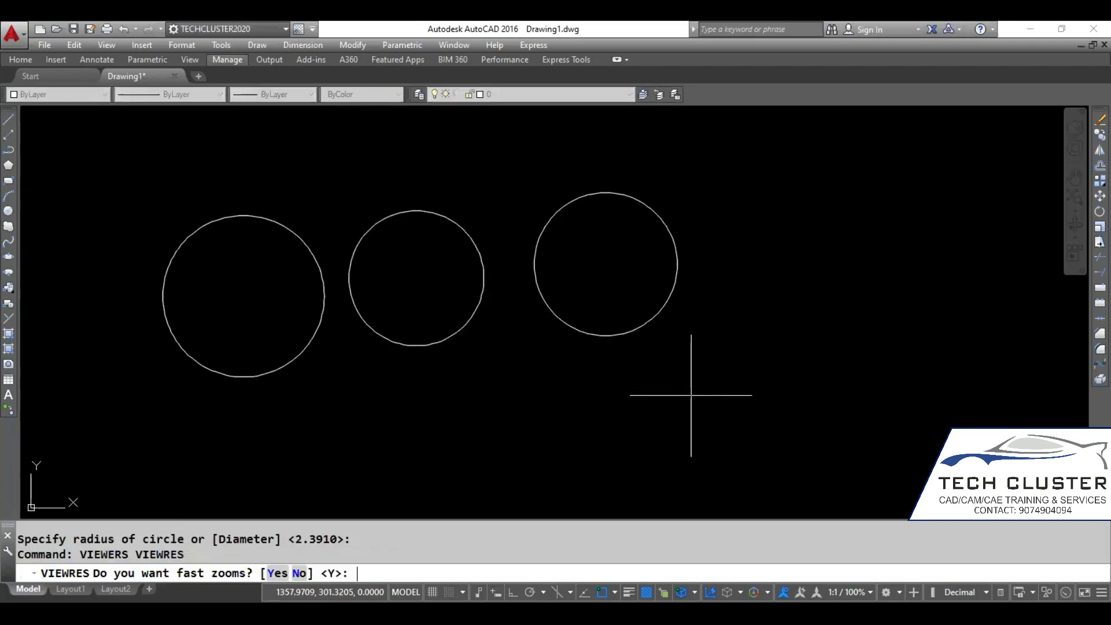
key("Return")
type("2")
key("Return")
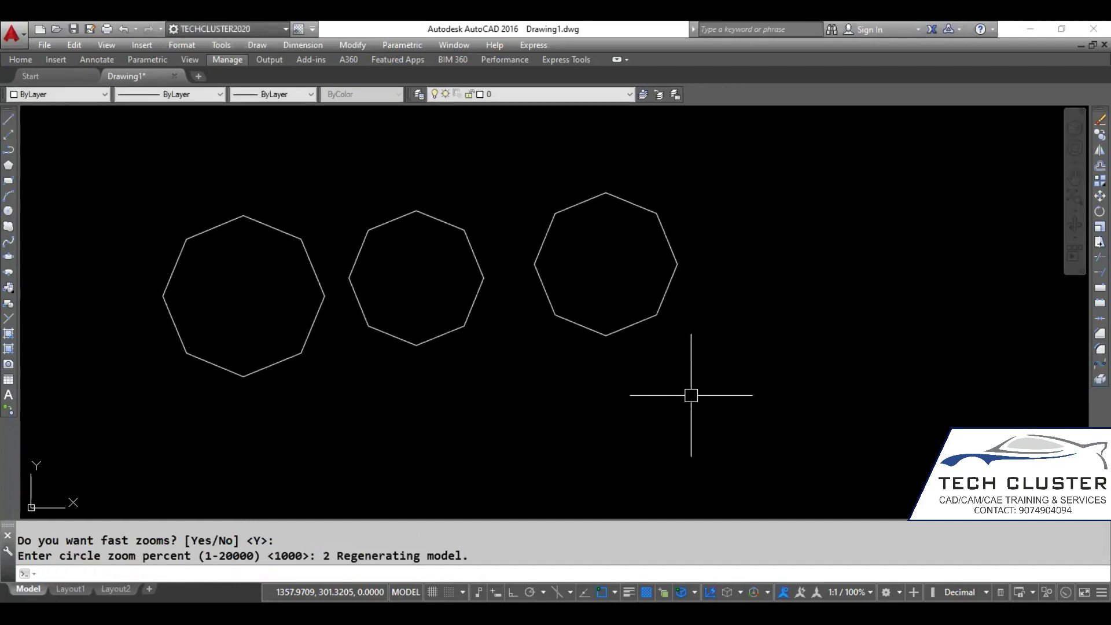
Draw a fourth, smaller circle about 1.26 in radius at the right end of the row.
type("c")
key("Return")
left_click(766, 281)
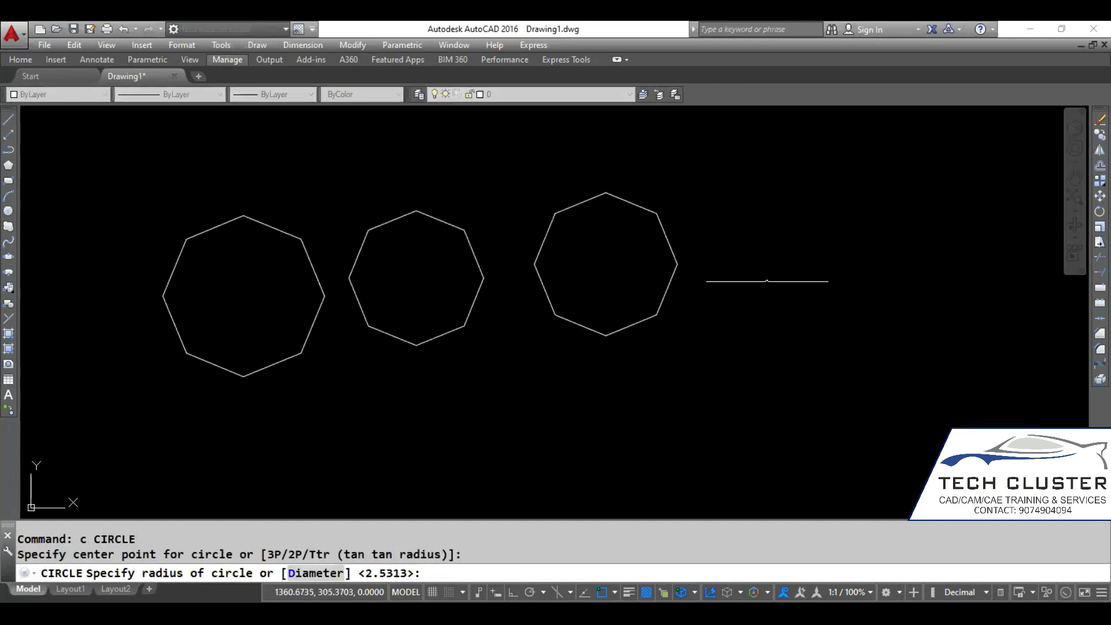
left_click(786, 311)
Erase all four circles from the drawing.
left_click(853, 378)
left_click(263, 243)
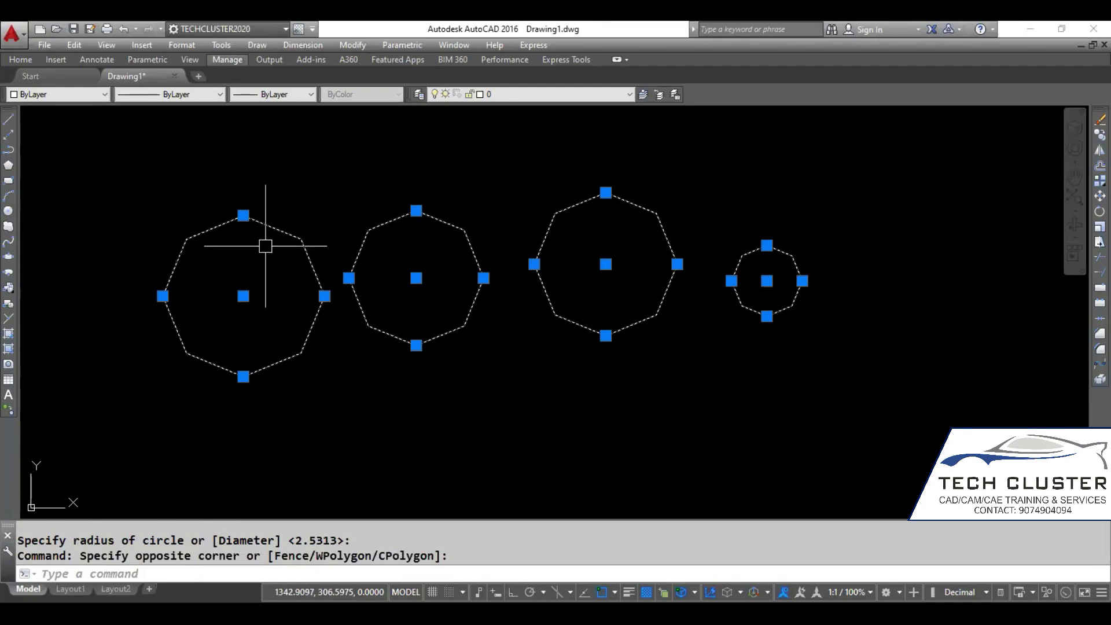
key("Delete")
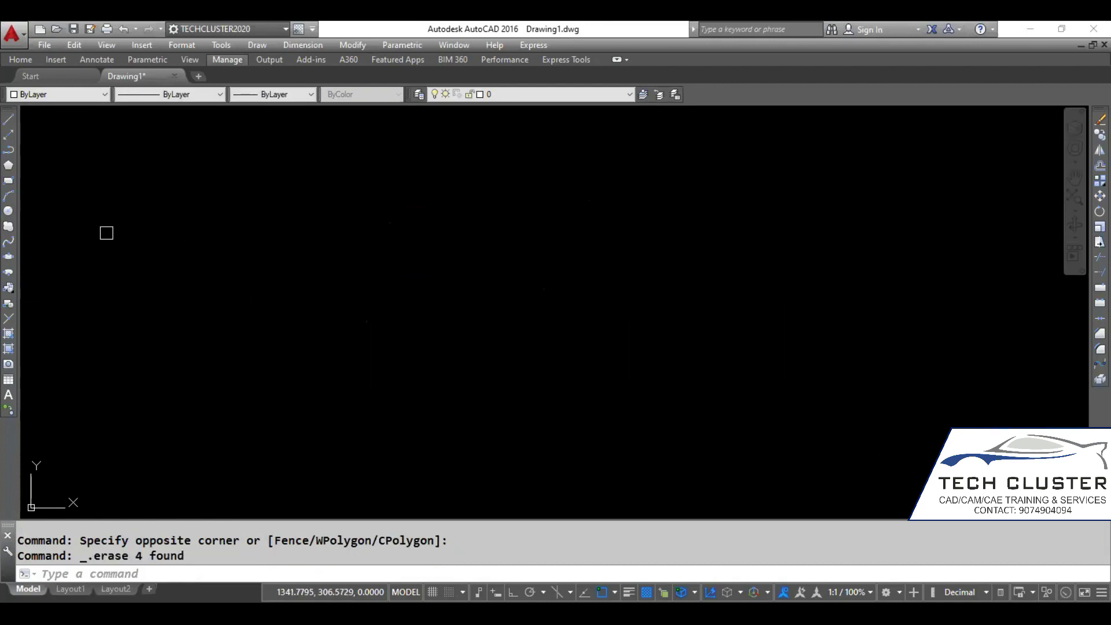
Draw a row of four circles, the second about 3.1 and the third about 2.9 in radius.
left_click(9, 212)
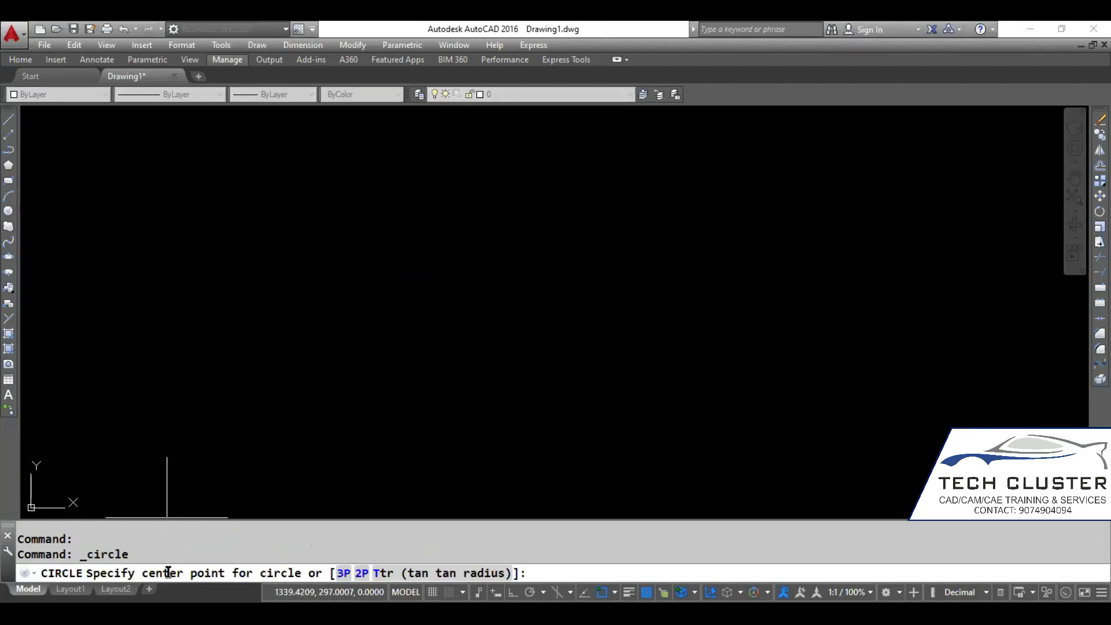
left_click(278, 400)
left_click(273, 372)
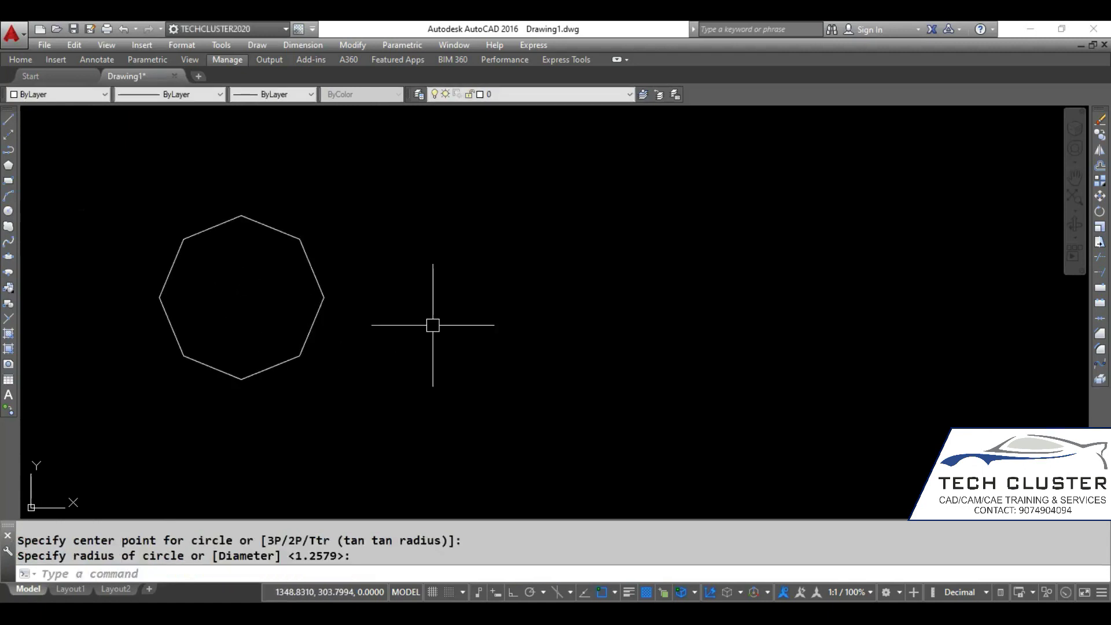
key("Return")
left_click(435, 286)
left_click(466, 367)
key("Return")
left_click(624, 277)
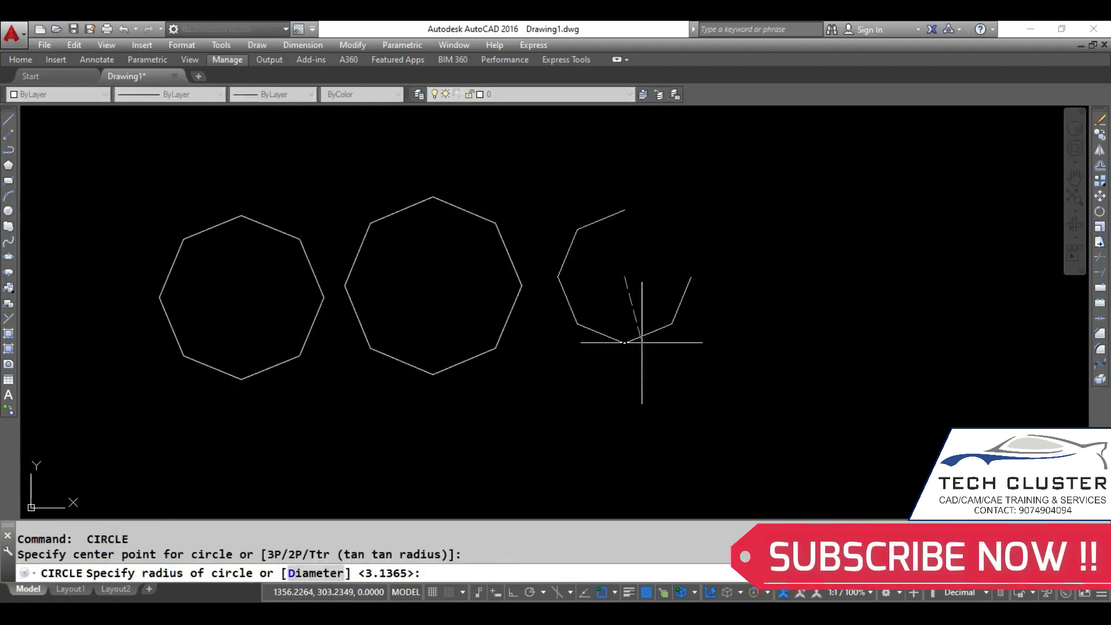
left_click(647, 342)
key("Return")
left_click(829, 260)
left_click(776, 319)
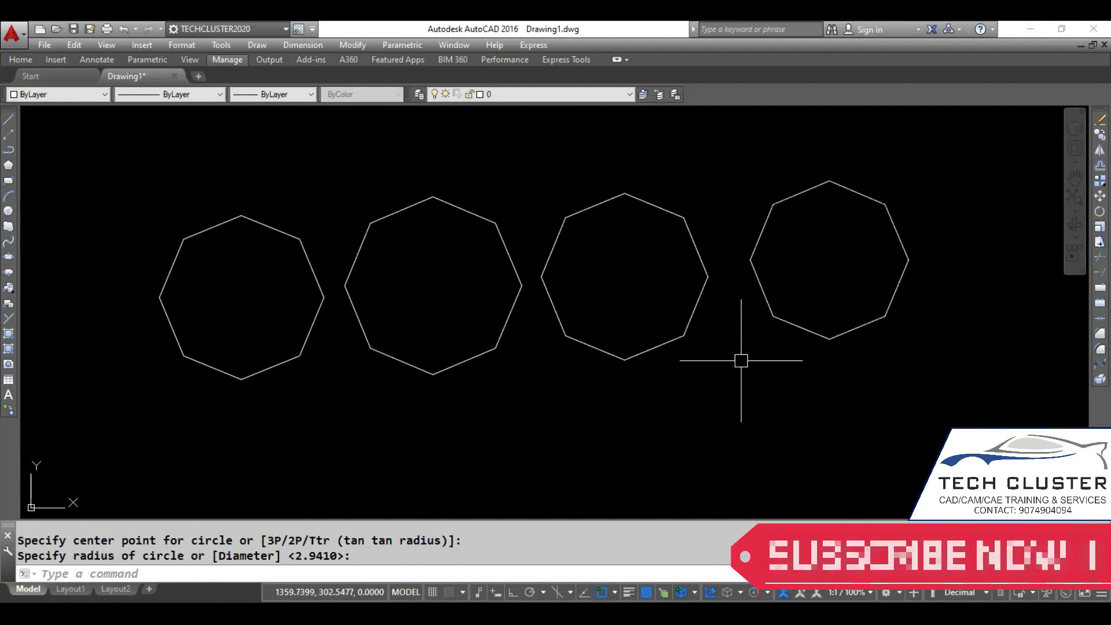
Draw two smaller circles below the right half of the row, the first about 2.2 in radius.
type("c")
key("Return")
left_click(517, 418)
left_click(565, 458)
key("Return")
left_click(728, 385)
left_click(745, 446)
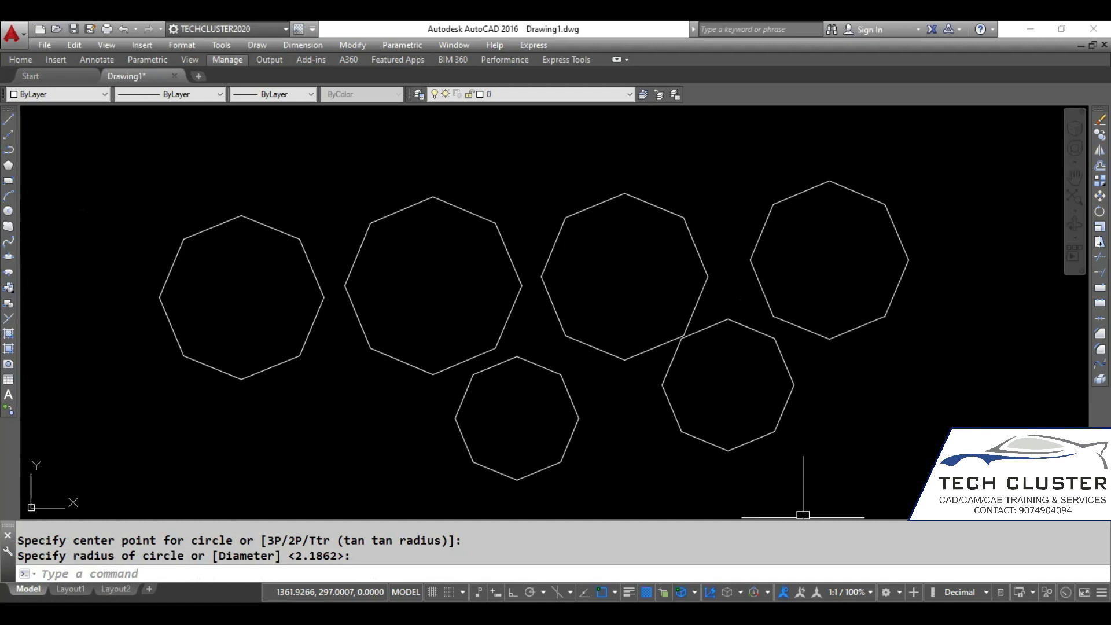
Regenerate the model with REGEN to redisplay the six circles.
type("re")
key("Return")
type("re")
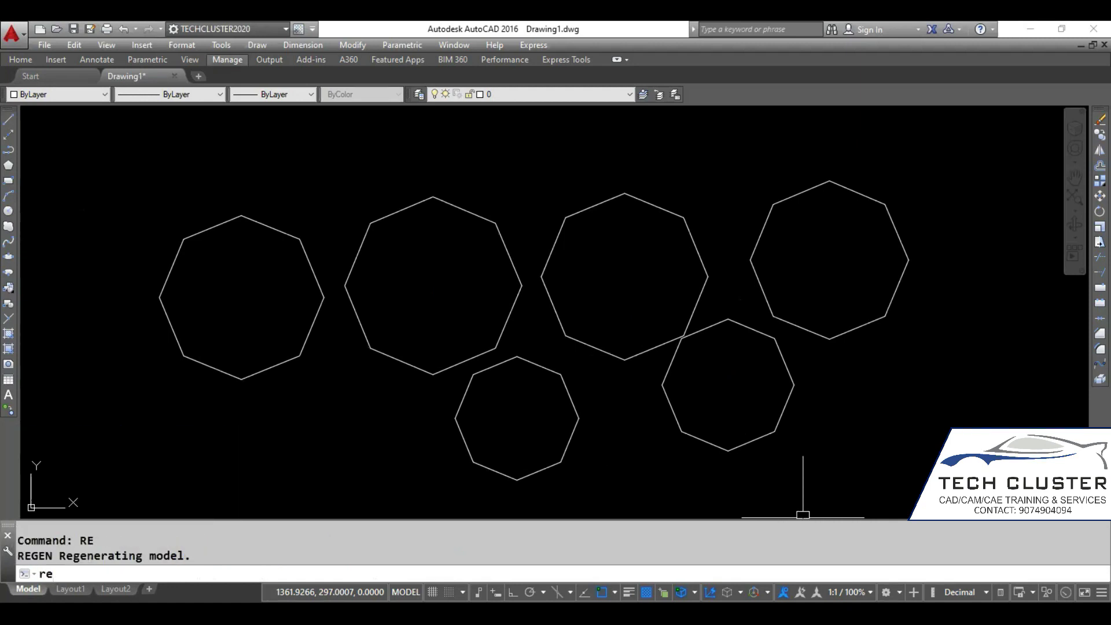
type("e")
key("BackSpace")
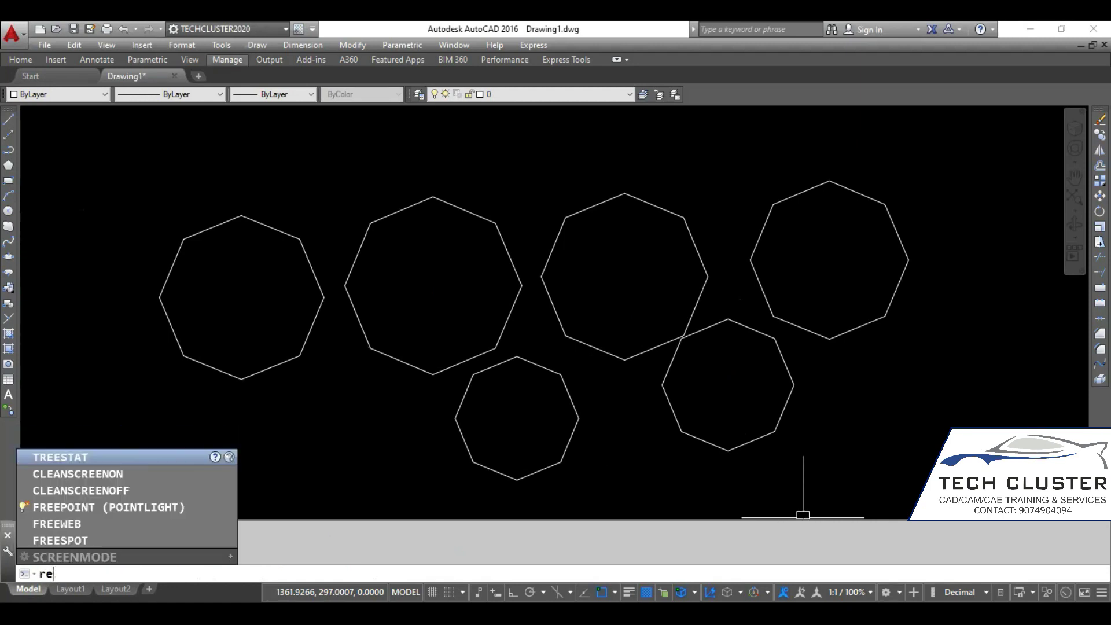
key("BackSpace")
key("BackSpace")
Draw a circle about 1.9 in radius below the first two, and circles about 1.73 and 1.72 inside the row's second and third.
type("c")
key("Return")
left_click(348, 411)
left_click(314, 452)
key("Return")
left_click(423, 276)
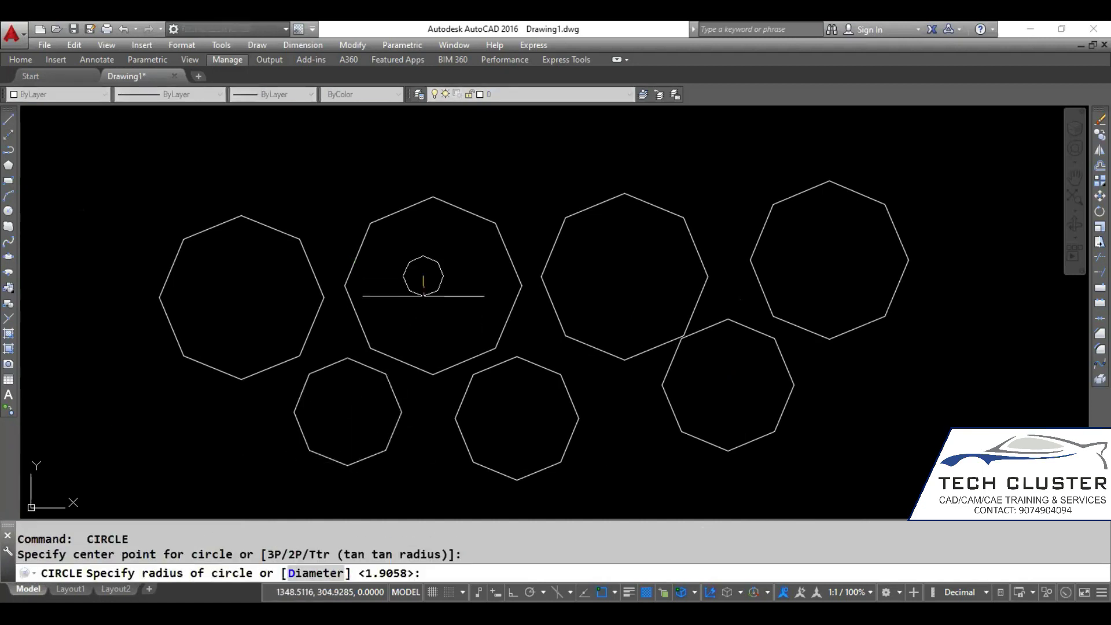
left_click(445, 321)
key("Return")
left_click(628, 265)
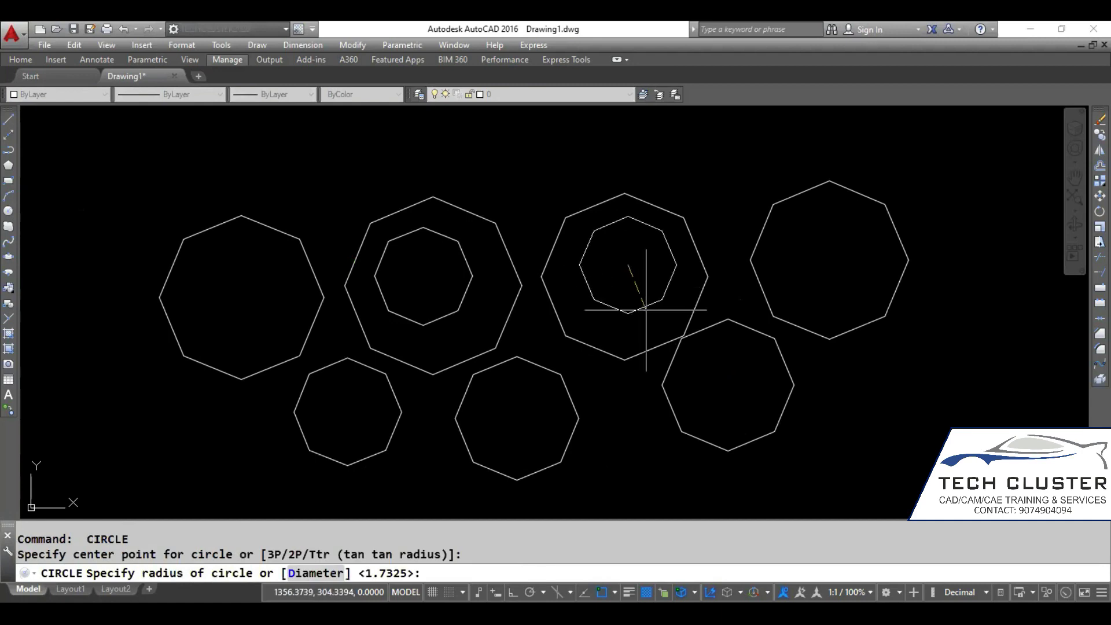
left_click(646, 310)
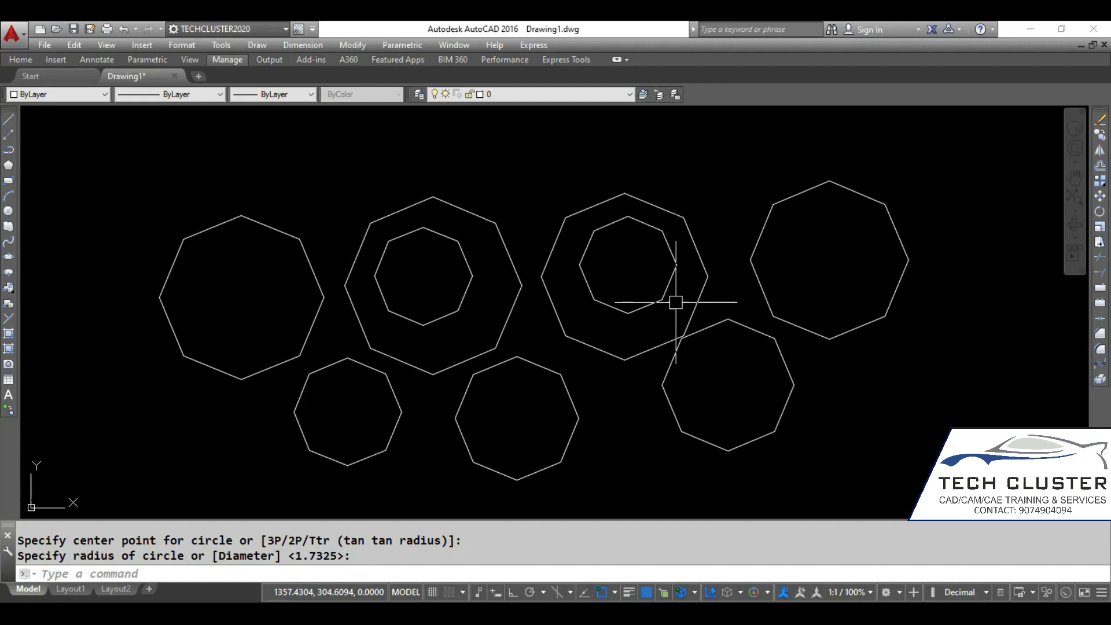
Draw a smaller circle inside the row's fourth circle and regenerate the model.
type("c")
key("Return")
left_click(808, 258)
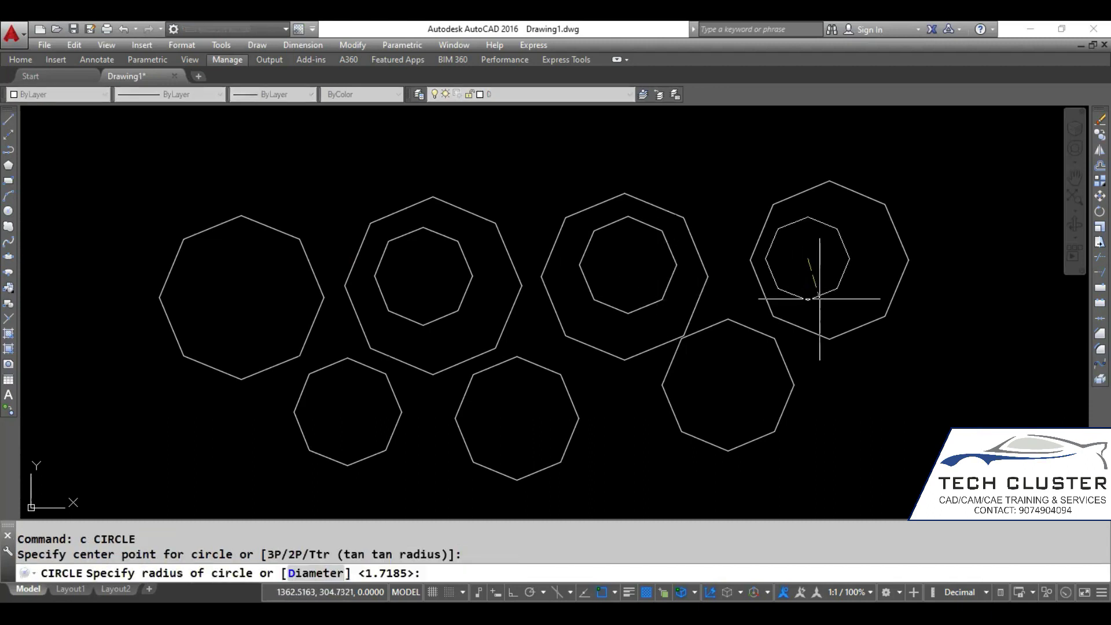
left_click(842, 284)
type("re")
key("Return")
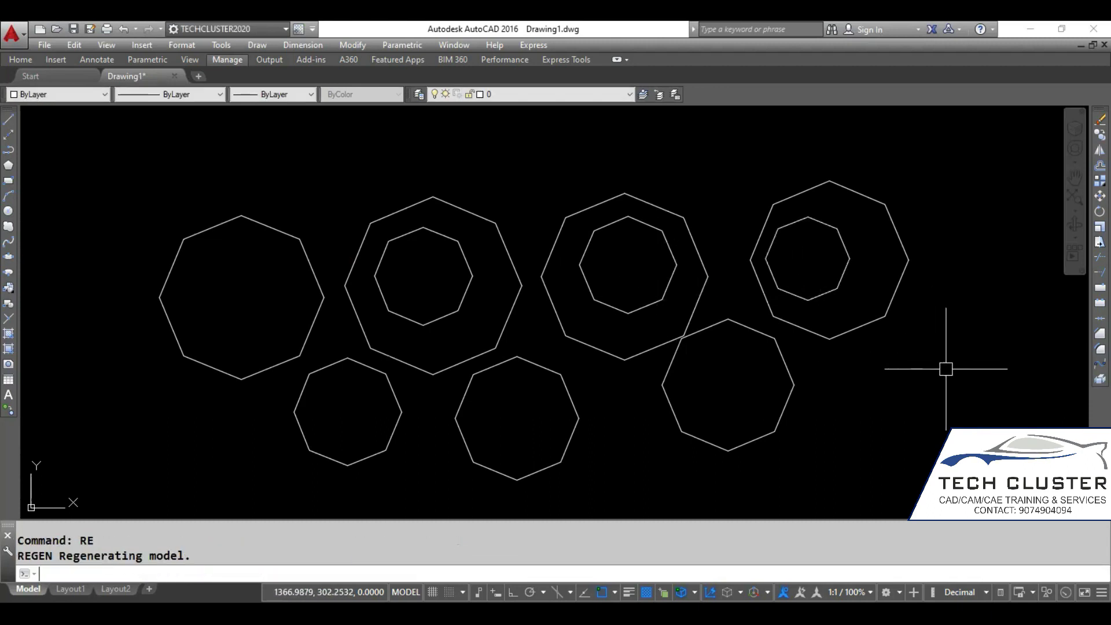
type("networksrf")
key("Return")
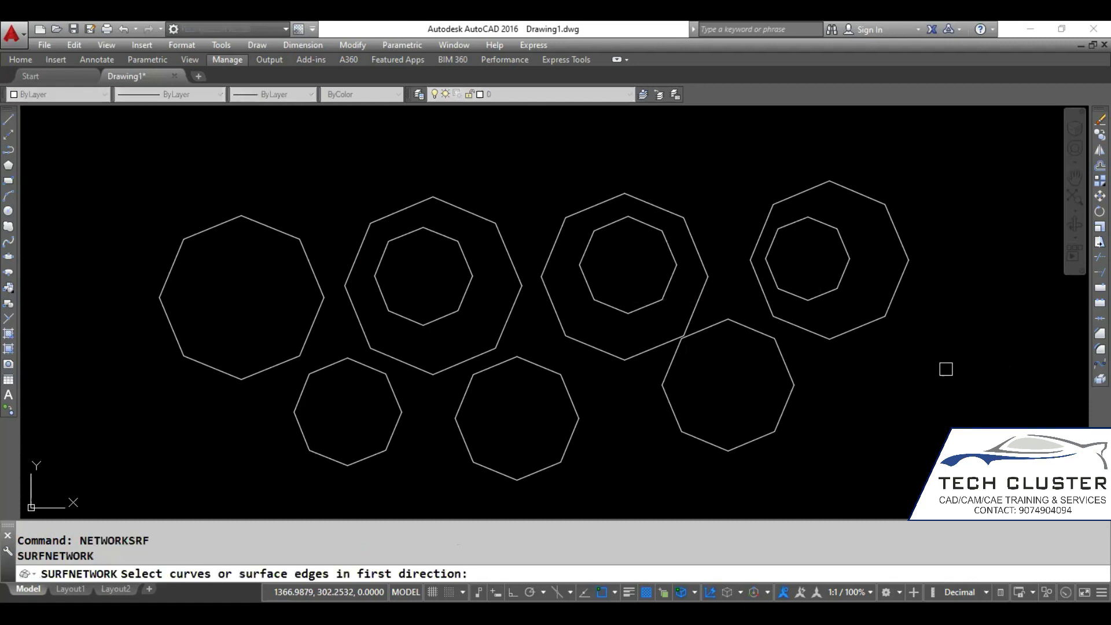
key("Escape")
type("networksrf")
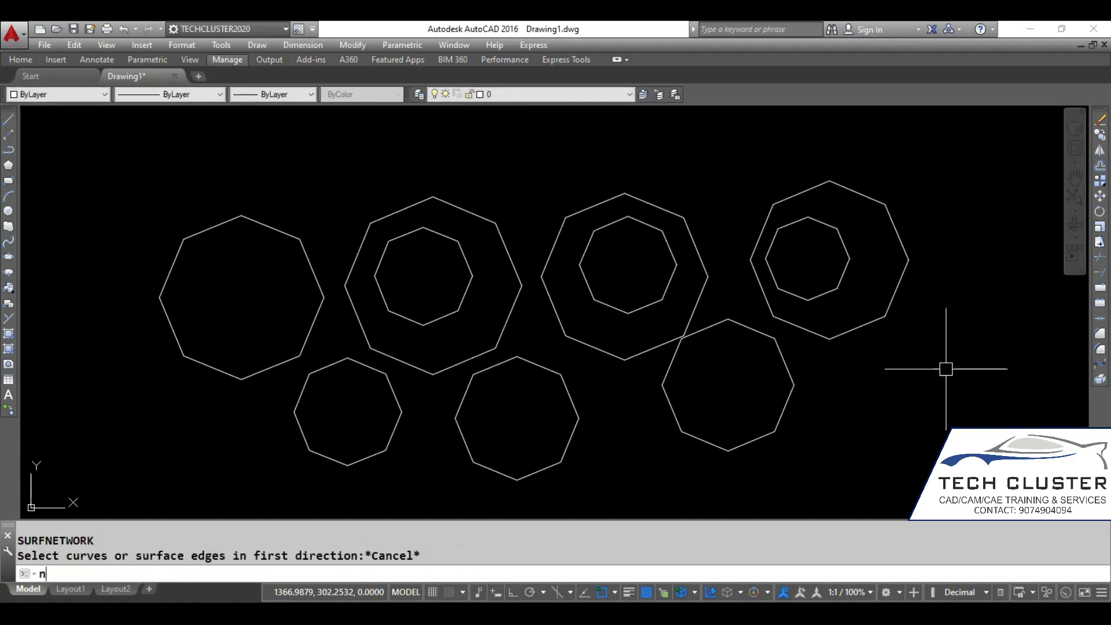
key("Return")
key("Escape")
key("Escape")
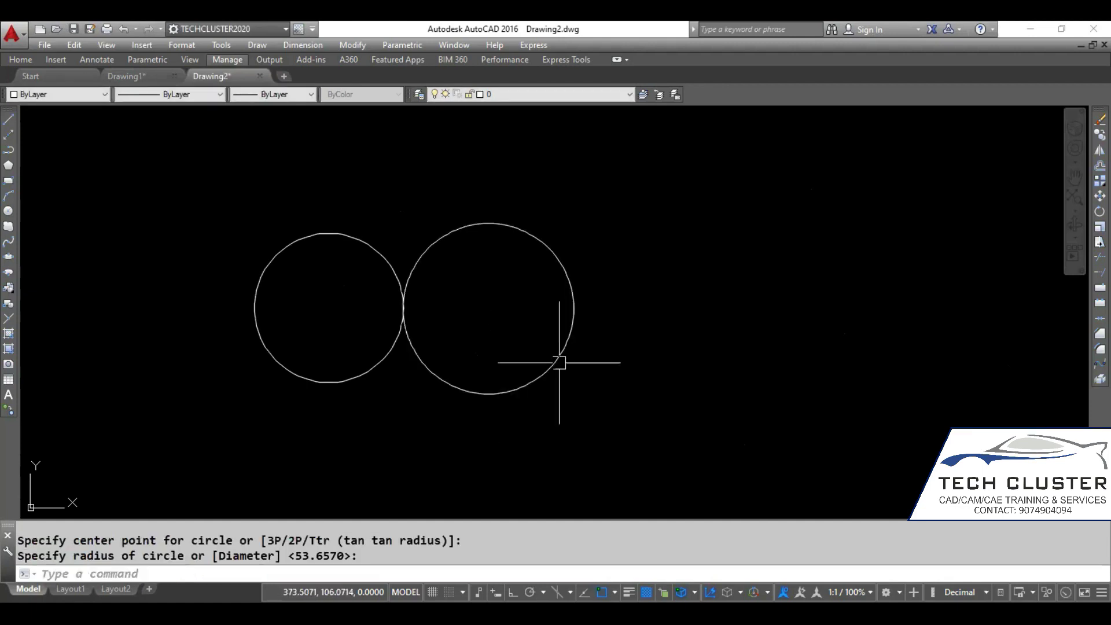
Draw two more circles in Drawing2, continuing the row to the right of the two touching circles.
key("space")
left_click(655, 308)
left_click(669, 376)
key("space")
left_click(794, 306)
left_click(801, 367)
Draw three smaller circles above the row in Drawing2: one beyond its far end and two about 17 in radius above its third and fourth circles.
key("space")
left_click(900, 218)
left_click(900, 268)
key("space")
left_click(623, 180)
left_click(629, 203)
key("space")
left_click(731, 178)
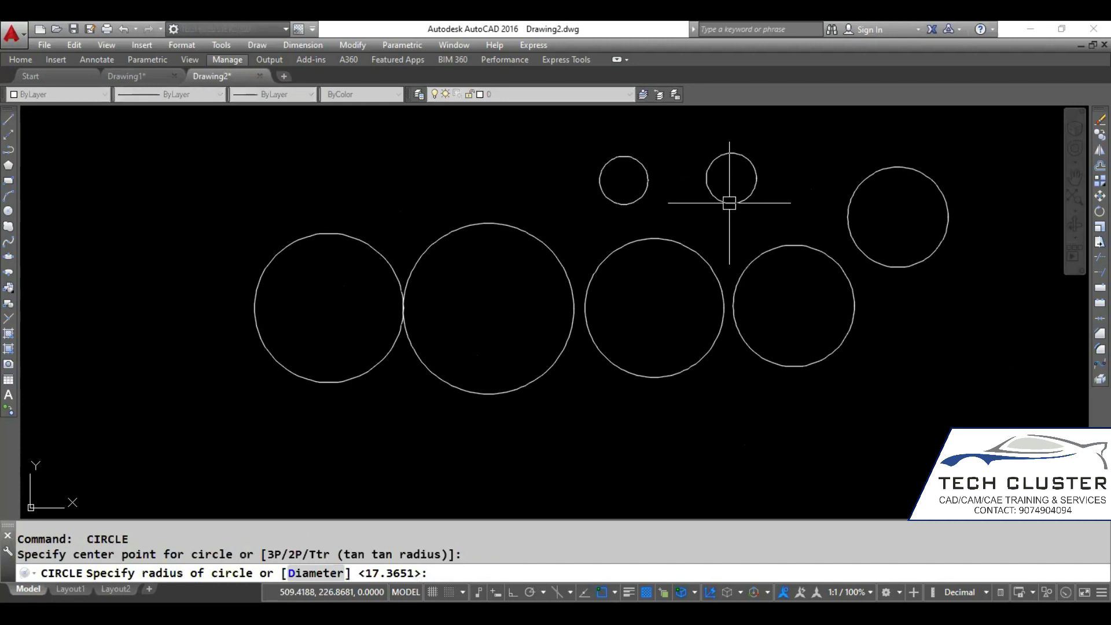
left_click(729, 203)
In Drawing1, draw a circle overlapping the underside of the row's fourth circle and one about 1.85 in radius to that circle's right.
left_click(139, 74)
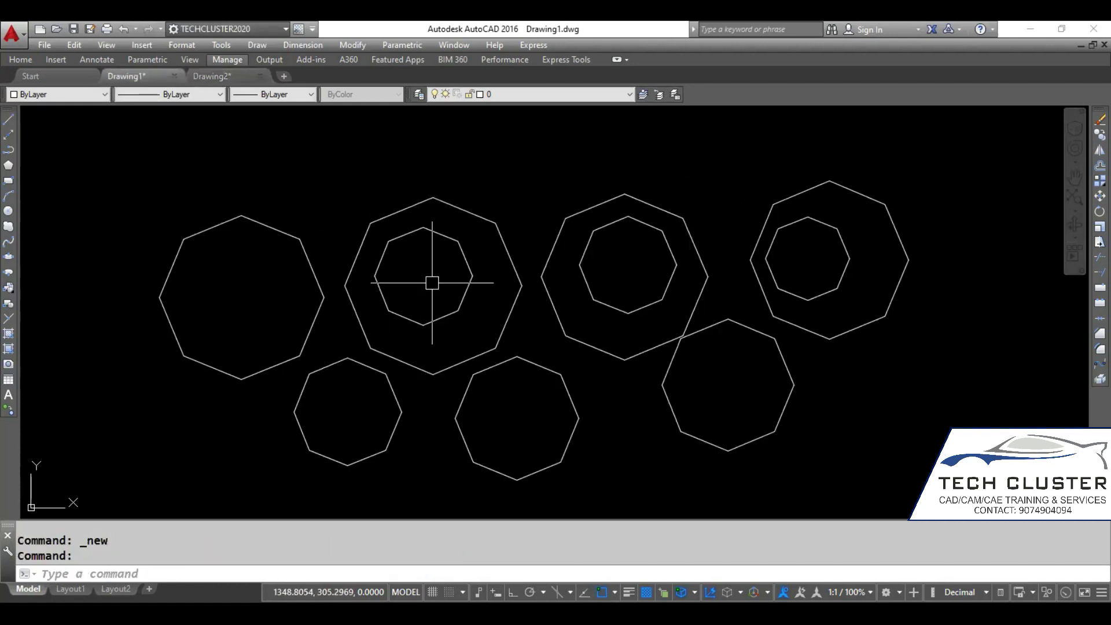
type("c")
key("space")
left_click(855, 343)
left_click(903, 316)
key("space")
left_click(966, 265)
left_click(967, 317)
Draw a circle below the rightmost one and another above the gap between the row's third and fourth circles.
key("space")
left_click(969, 375)
left_click(969, 421)
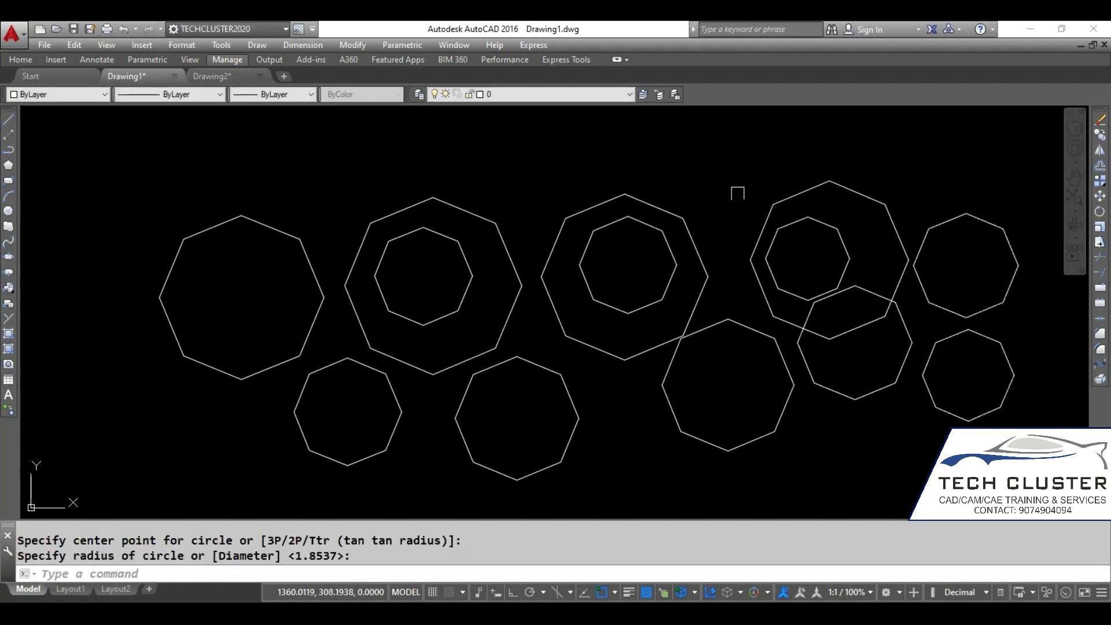
key("space")
left_click(697, 172)
left_click(717, 196)
type("z")
key("space")
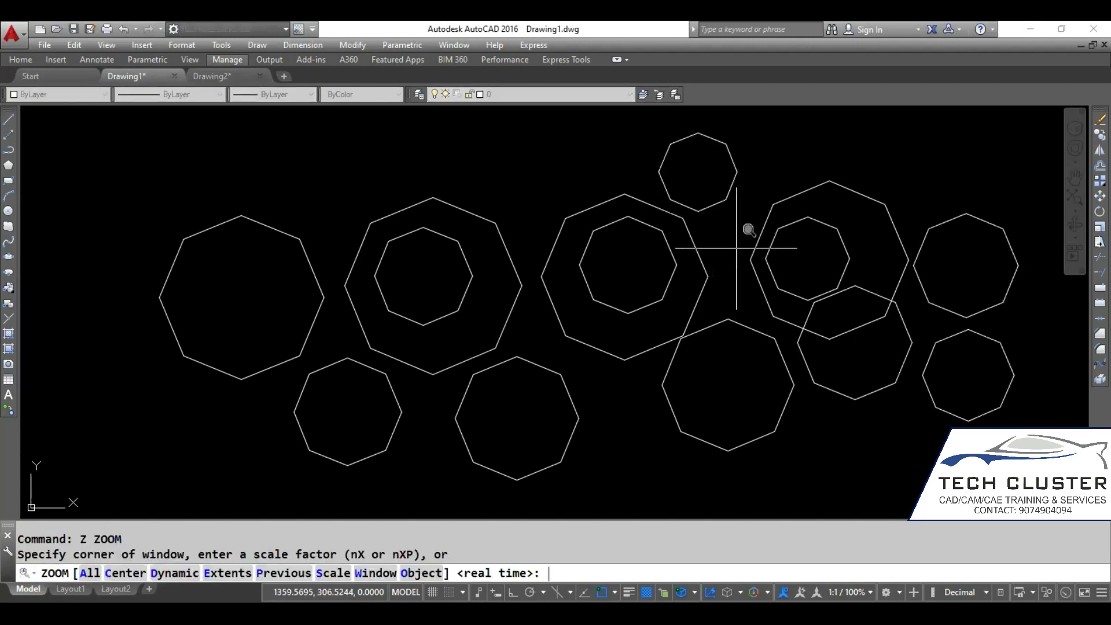
key("Escape")
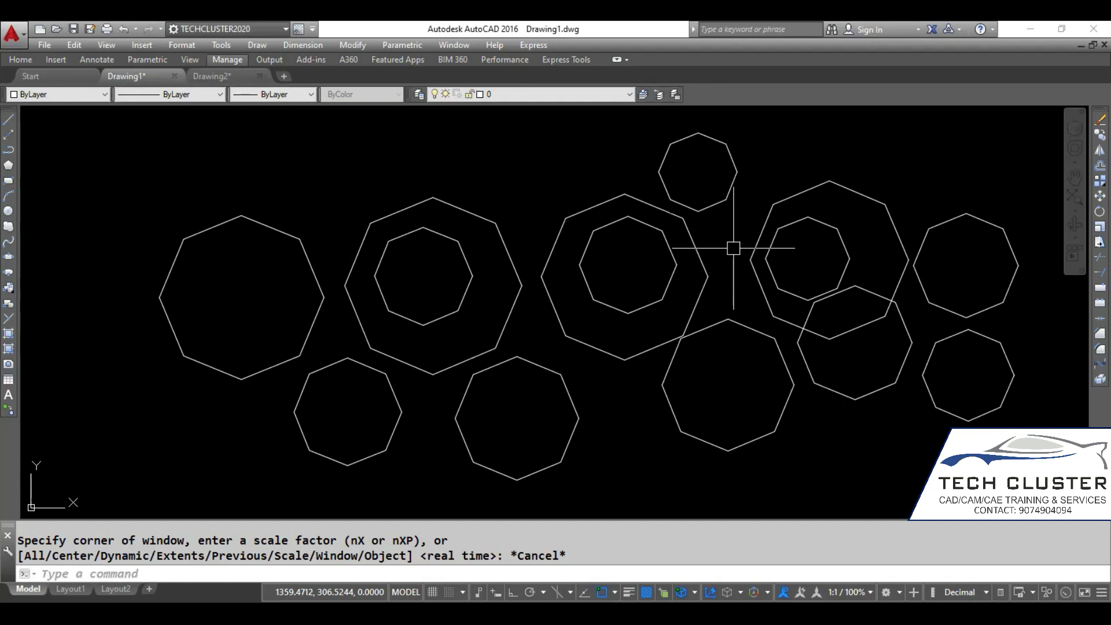
Run VIEWRES, accept fast zooms, and set the circle zoom percent to 1000.
type("vi")
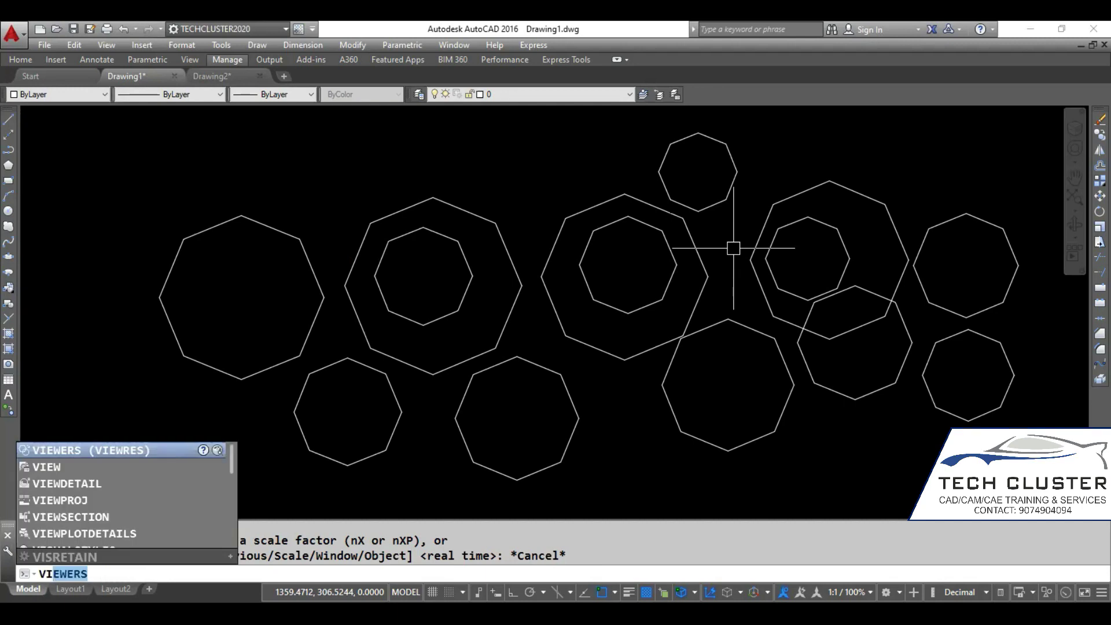
key("Return")
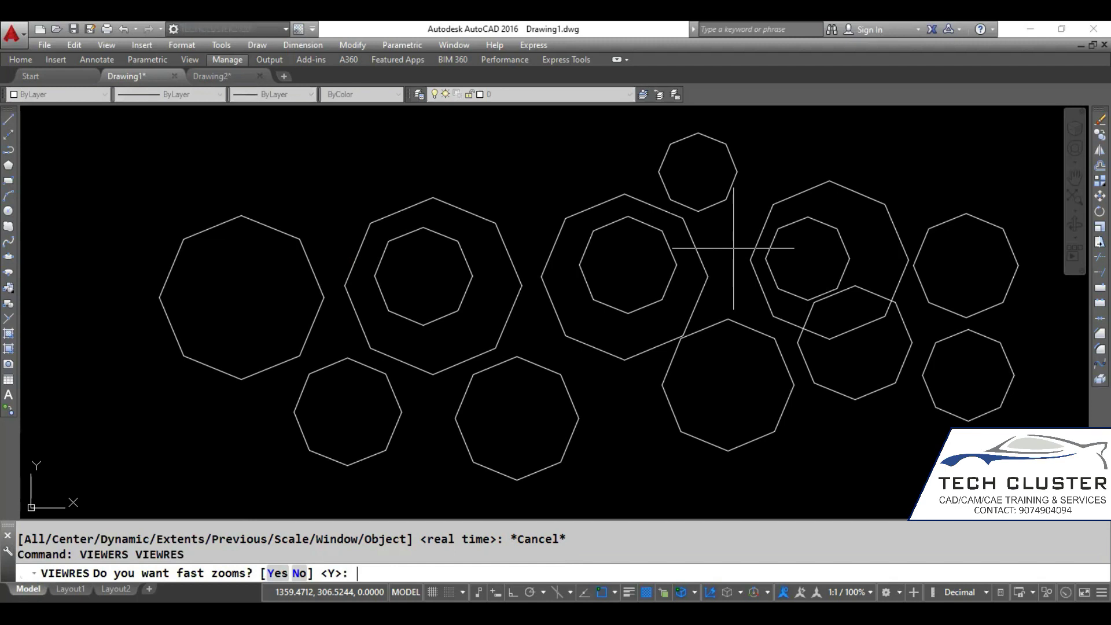
key("Return")
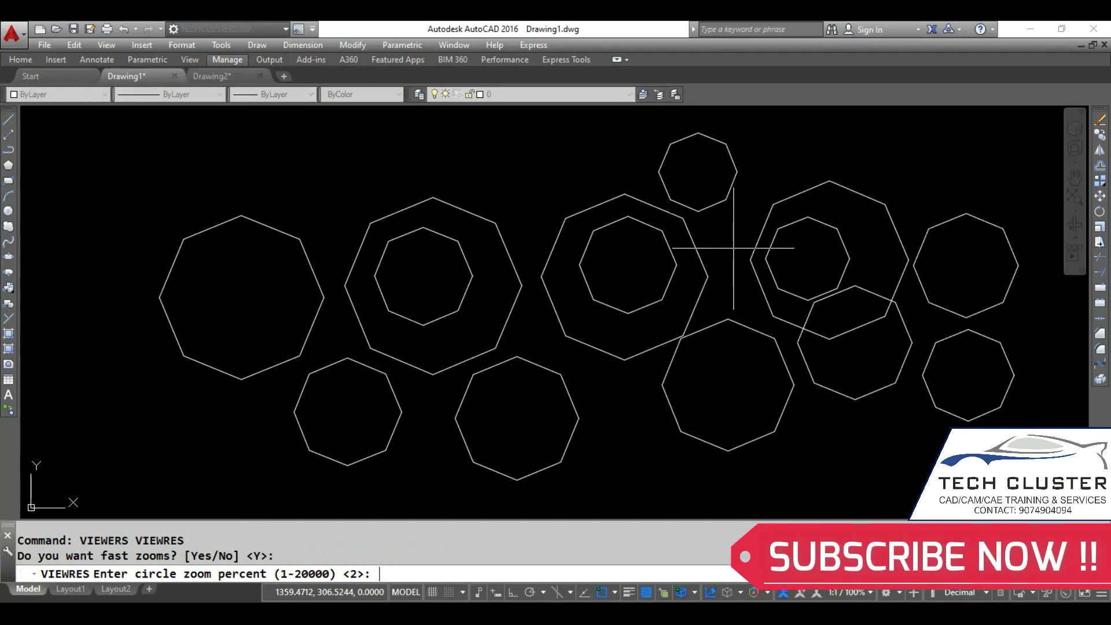
type("1000")
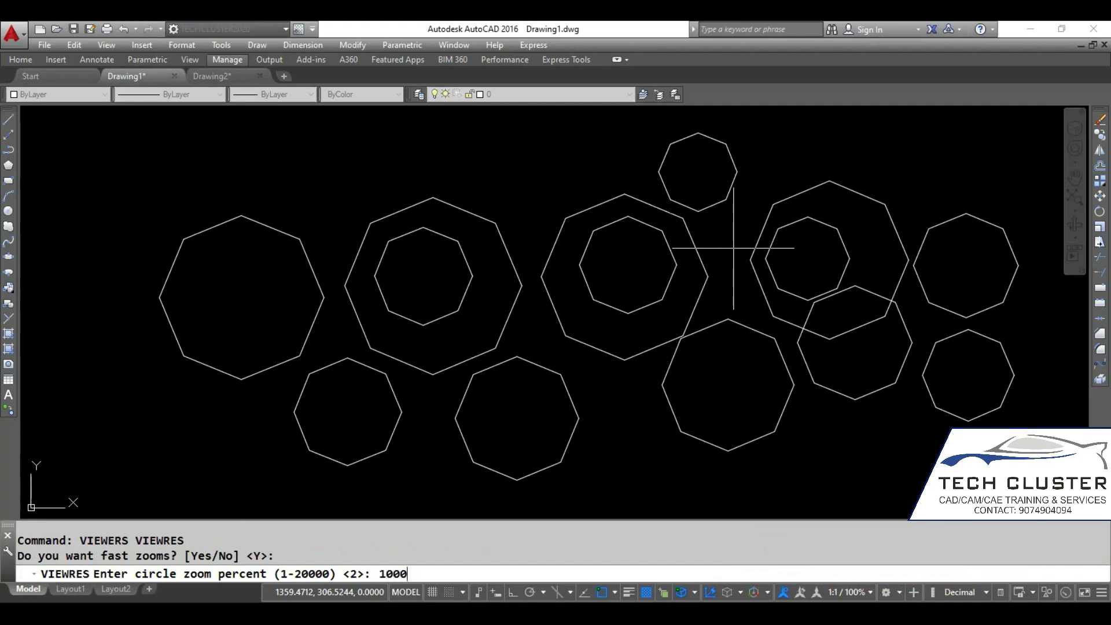
key("Return")
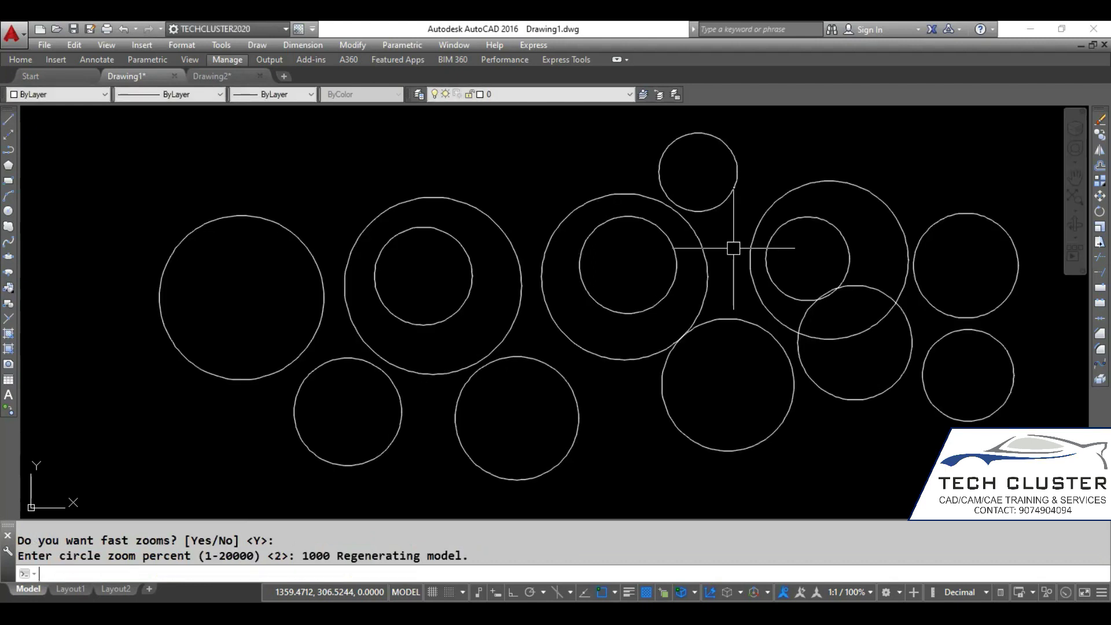
Draw four small circles above the row, left of the existing upper circle, the third about 1.35 in radius.
type("c")
key("Return")
left_click(307, 169)
key("Return")
left_click(408, 161)
left_click(418, 200)
key("Return")
left_click(503, 171)
left_click(511, 208)
key("Return")
left_click(605, 159)
left_click(614, 186)
Lower the VIEWRES circle zoom percent to 2, keeping fast zooms on.
key("Up")
key("Up")
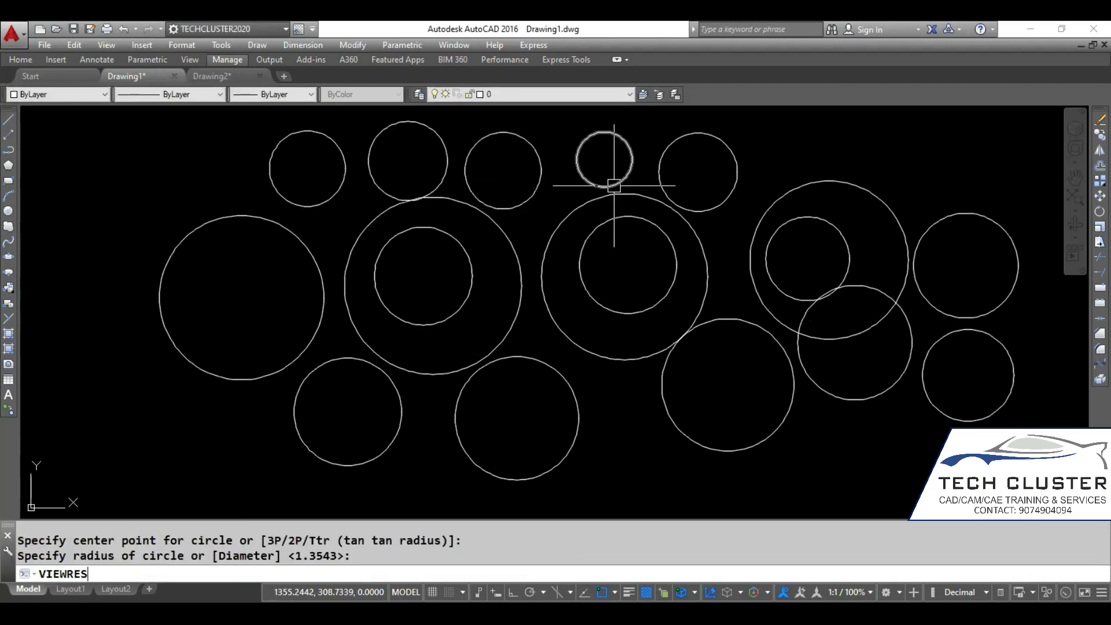
key("Return")
key("Return")
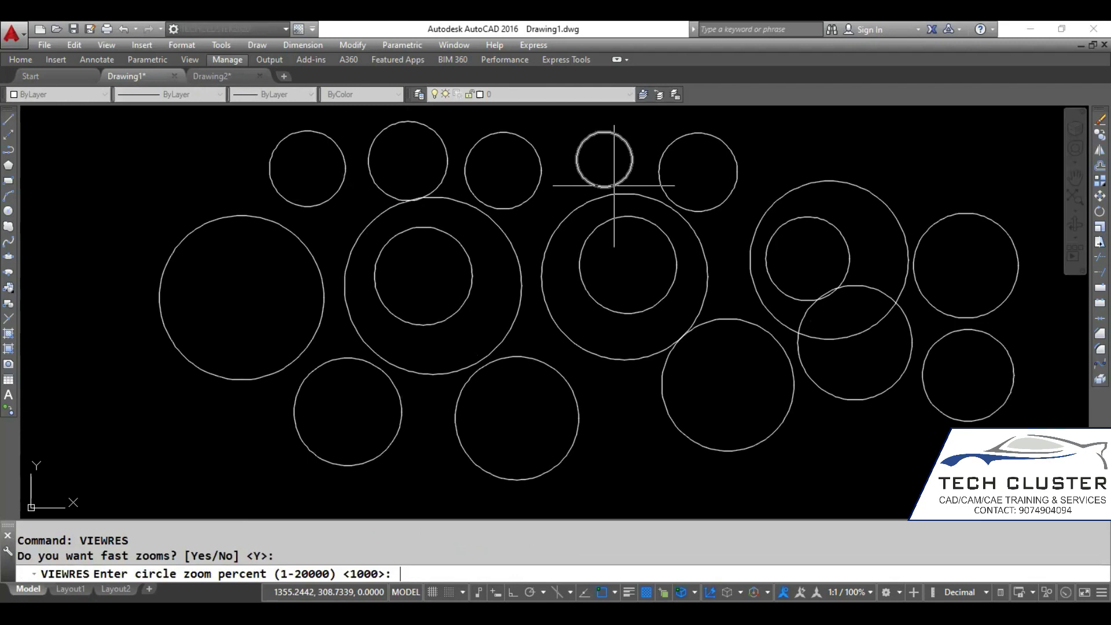
type("2")
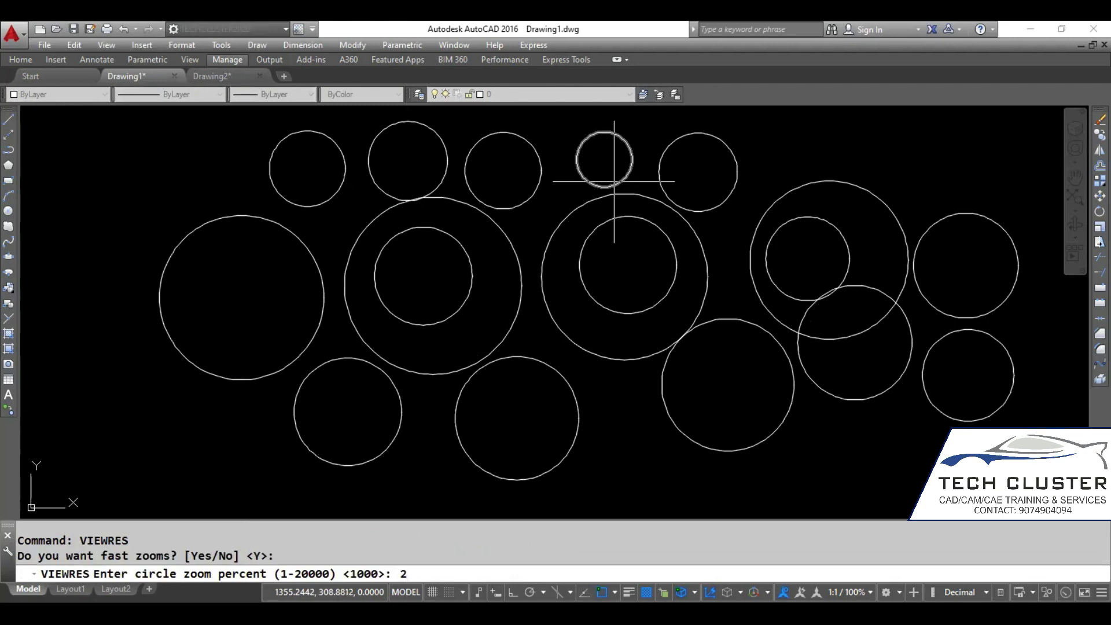
key("Return")
Draw two circles left of the row, one about 2.37 in radius and a smaller one below it.
type("c")
key("Return")
left_click(66, 171)
left_click(86, 235)
key("Return")
left_click(90, 310)
left_click(102, 354)
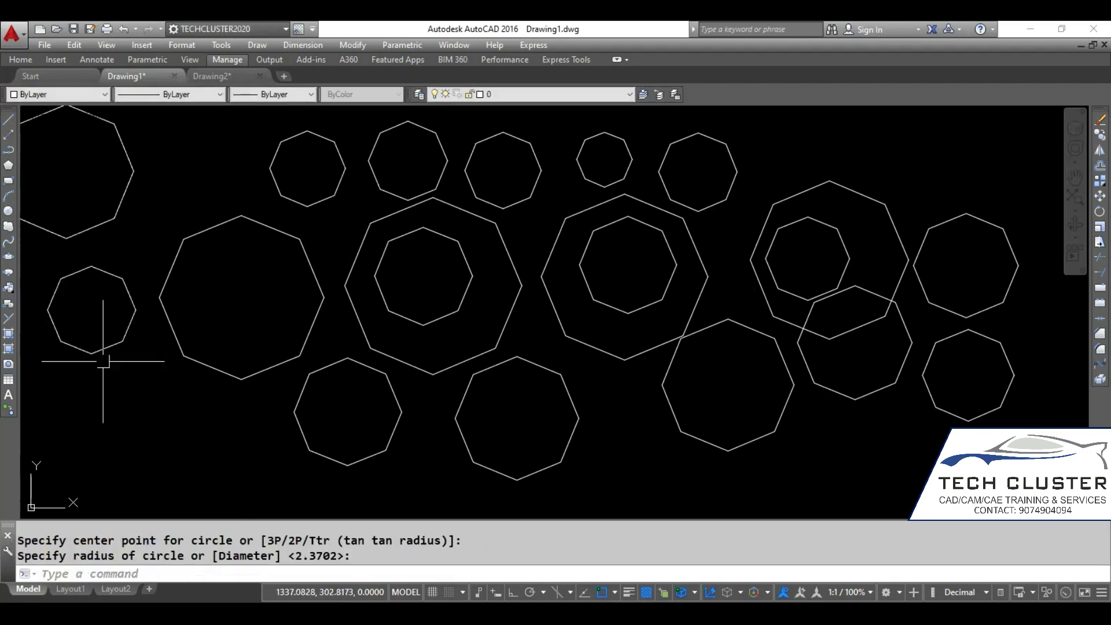
Raise the VIEWRES circle zoom percent to 1000 again, accepting fast zooms.
type("VIEWRES")
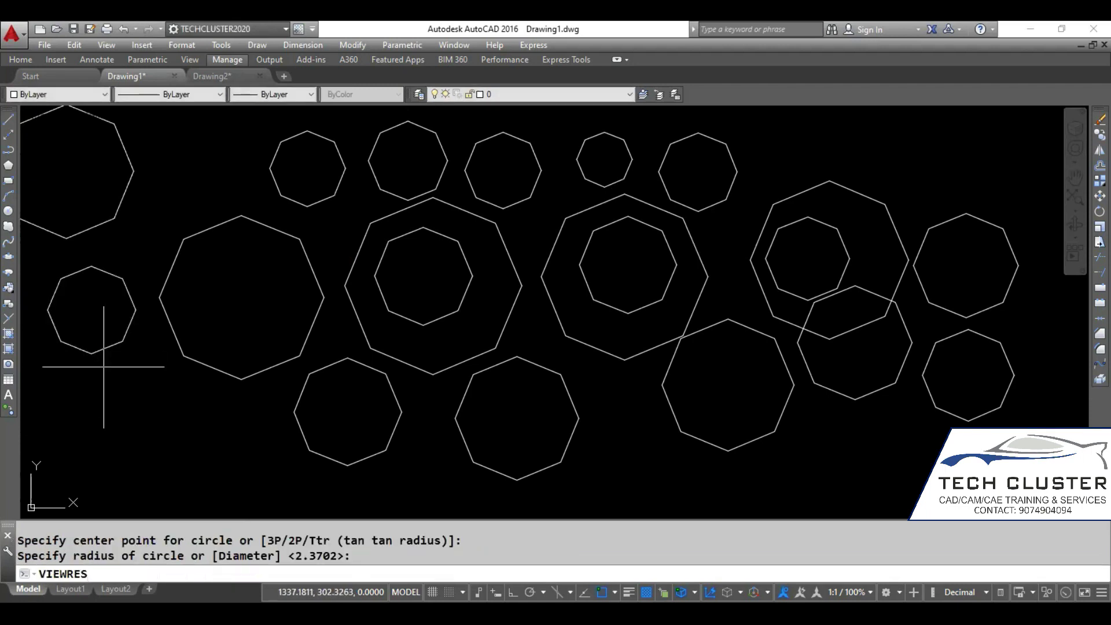
key("Return")
key("Return")
type("1000")
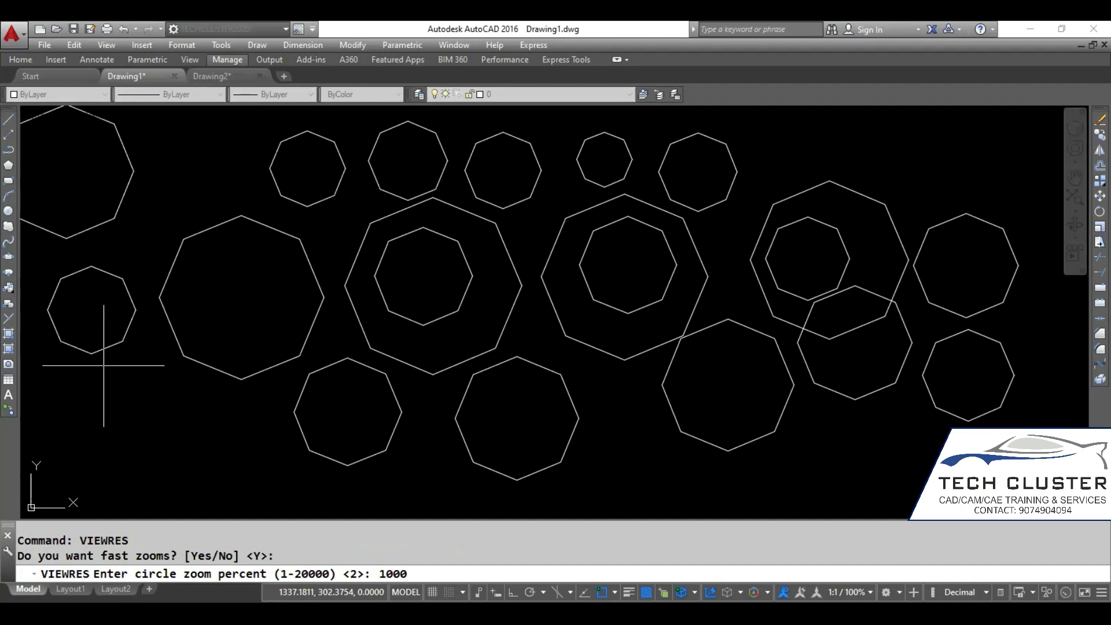
key("Return")
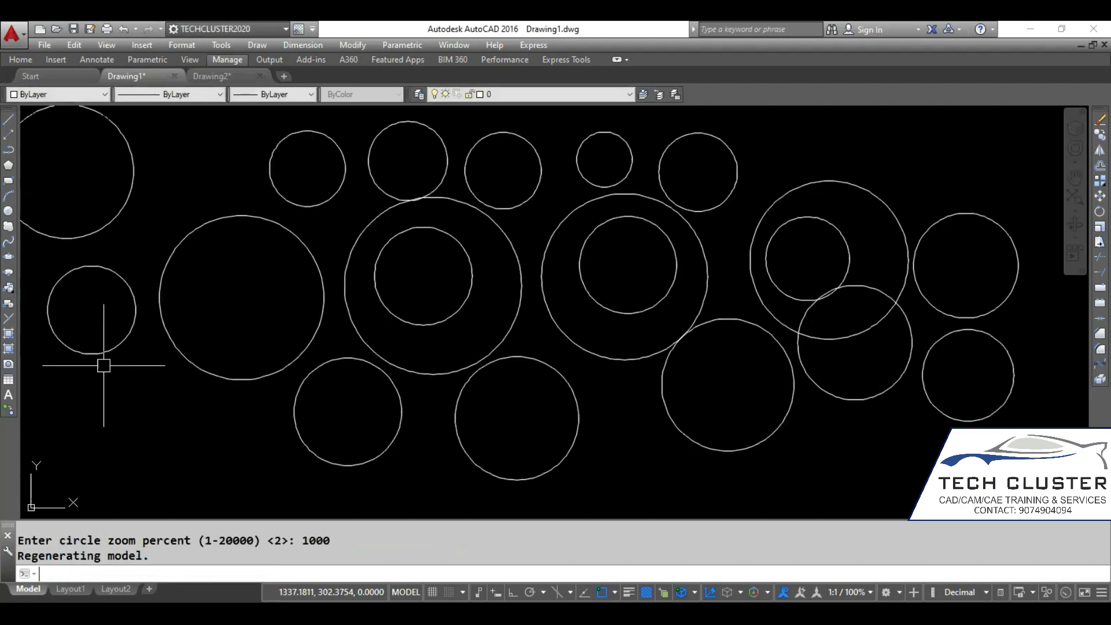
Erase all the circles in Drawing1.
scroll(318, 419, "down", 4)
left_click(663, 483)
left_click(211, 253)
key("Delete")
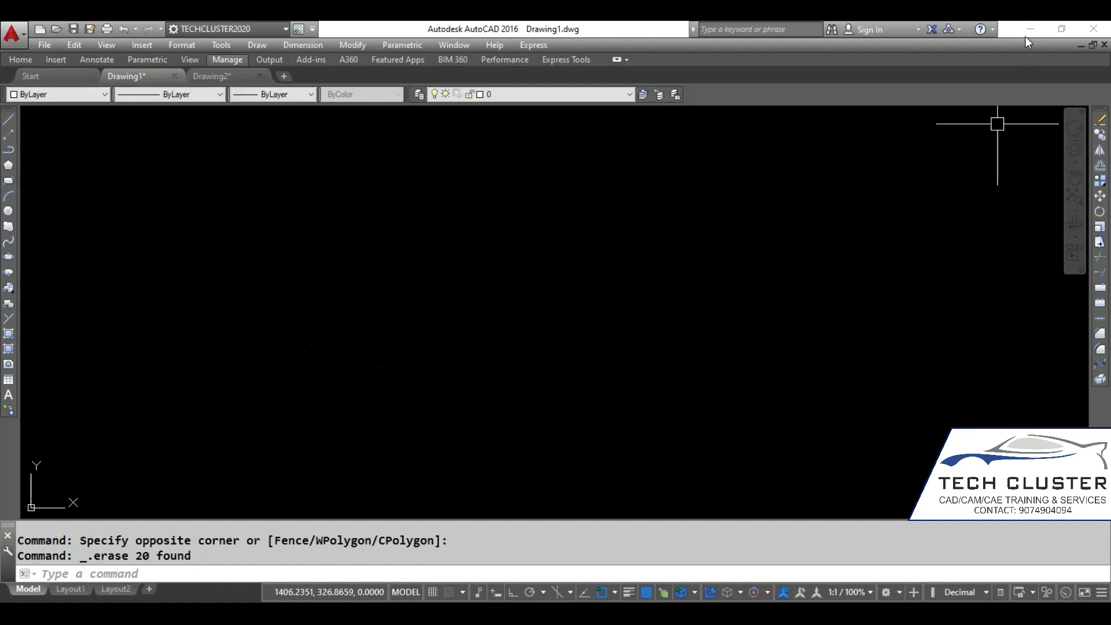